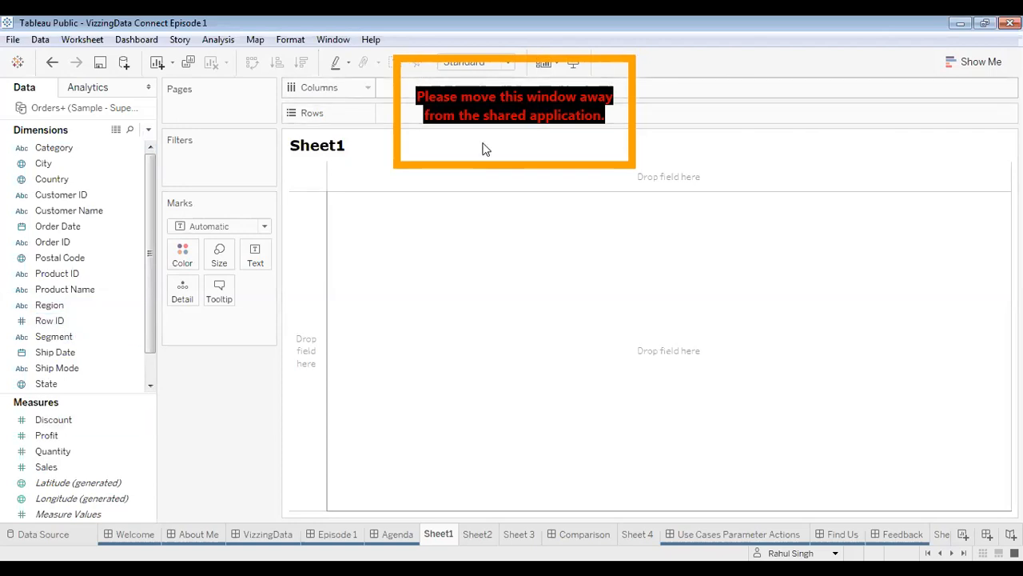
click(56, 242)
drag(455, 153, 422, 88)
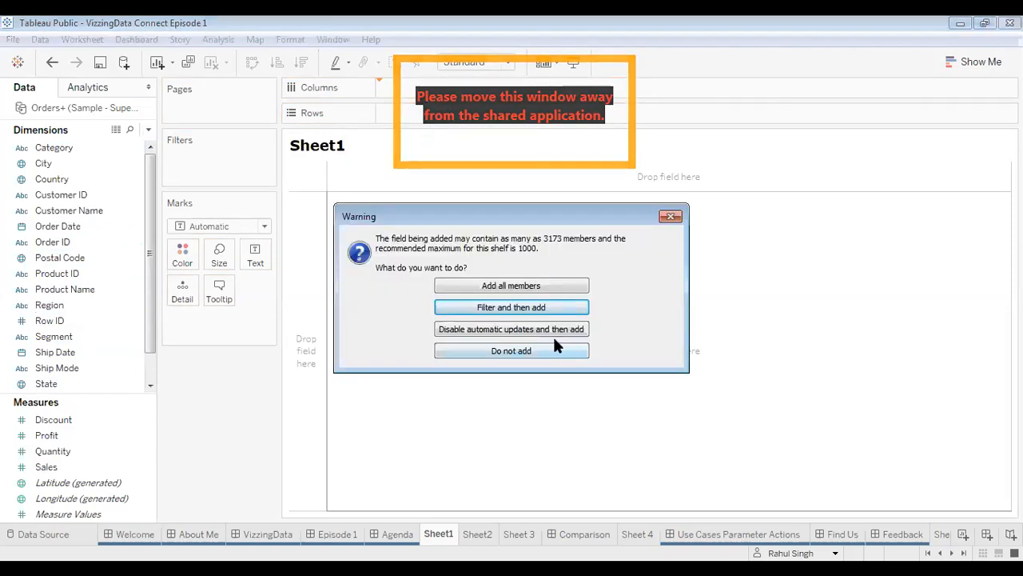
click(672, 216)
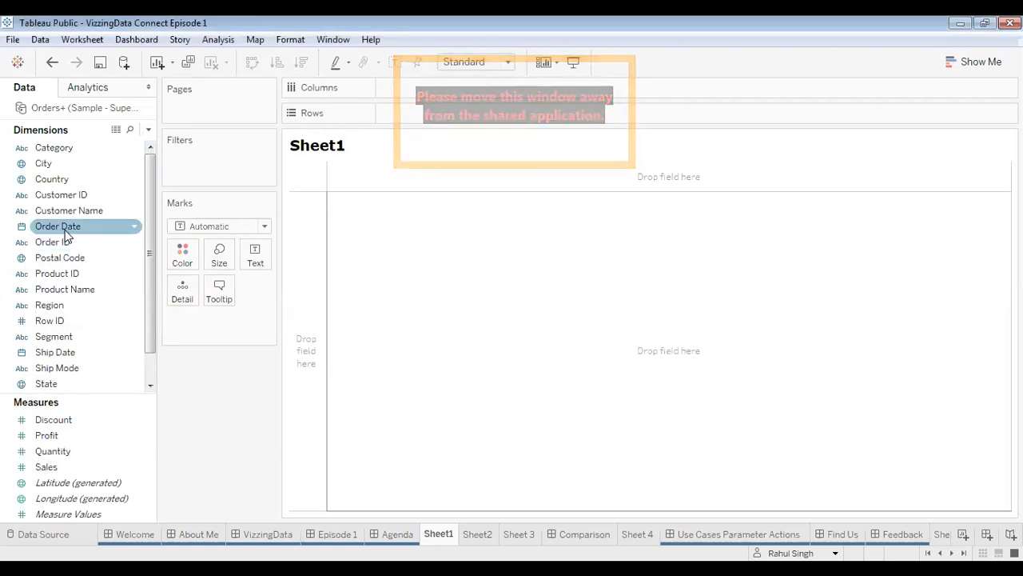
- Place Order Date on Columns and set it to the continuous month-and-year level
drag(66, 235, 407, 90)
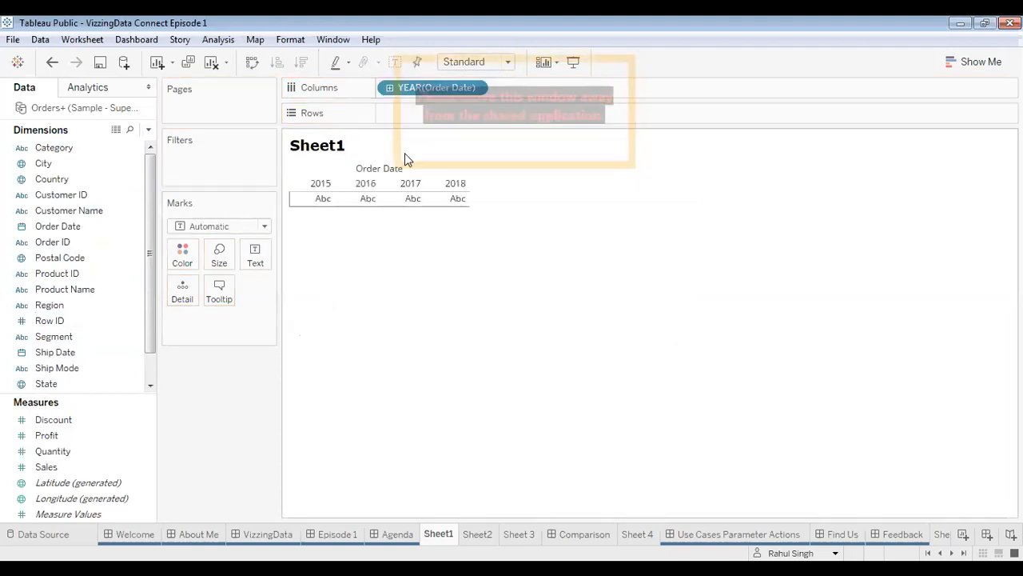
click(475, 88)
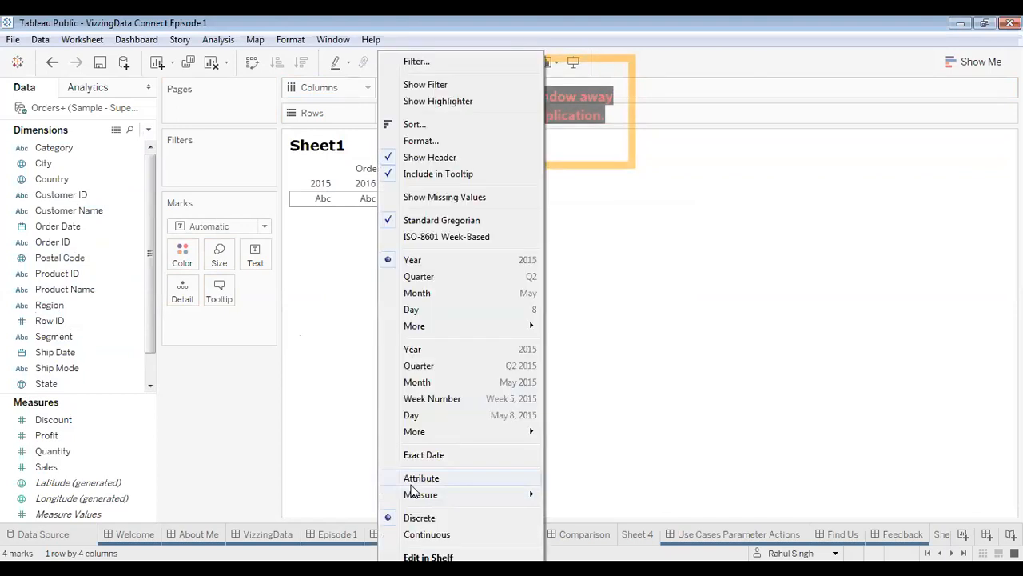
click(409, 382)
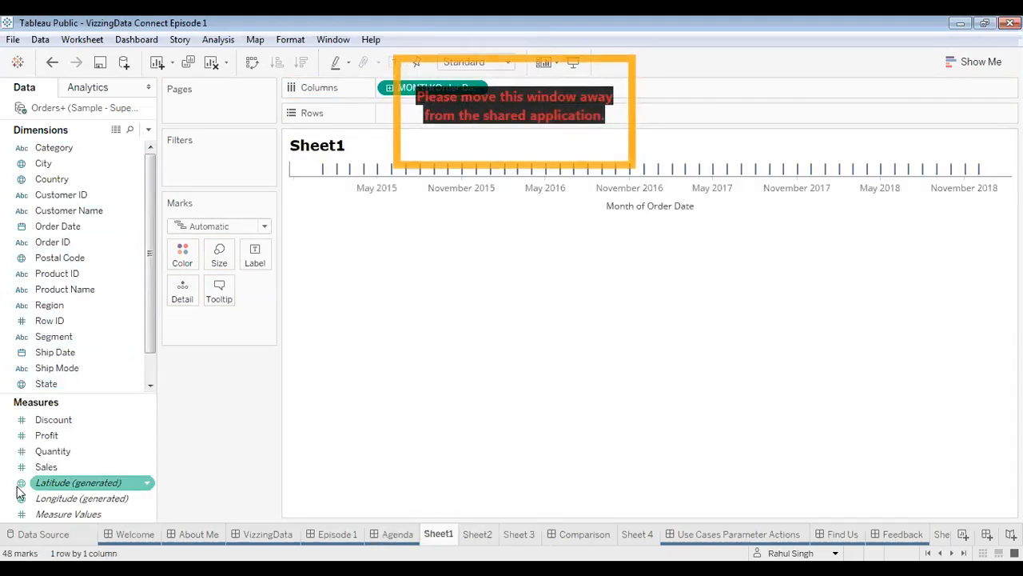
- Place Sales on Rows and change the mark type to Bar
drag(50, 470, 426, 117)
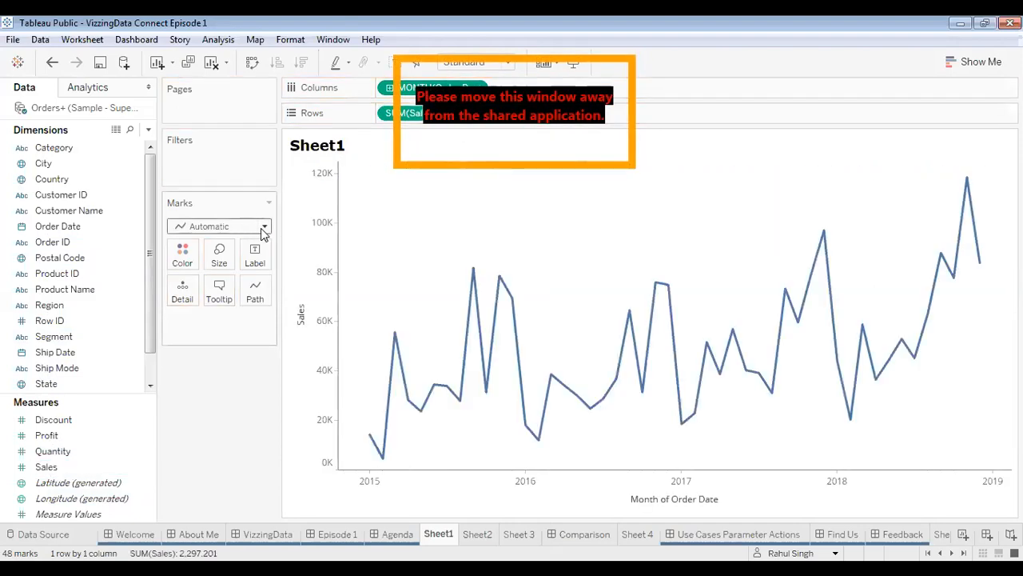
click(264, 229)
click(212, 263)
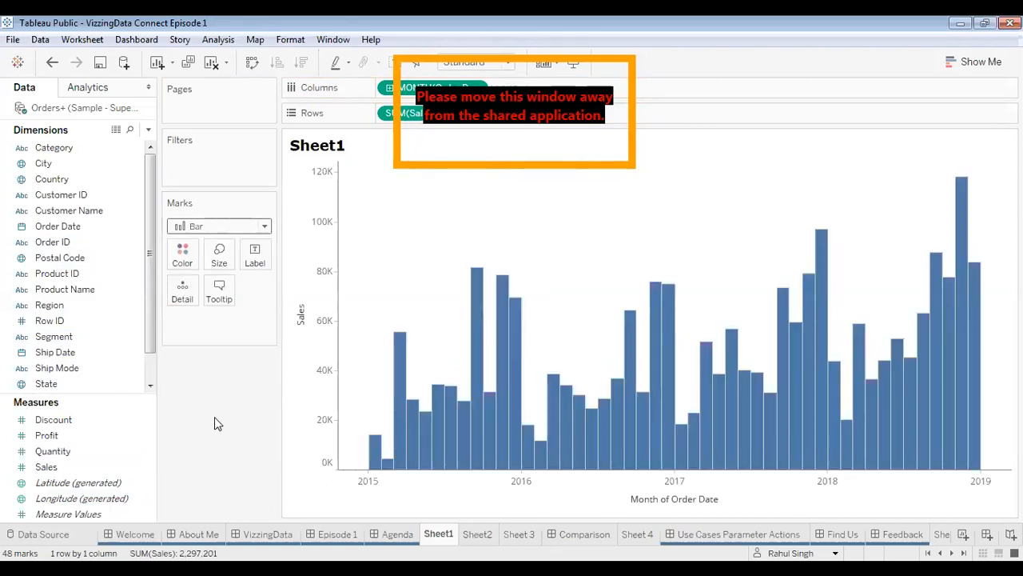
mouse_move(657, 368)
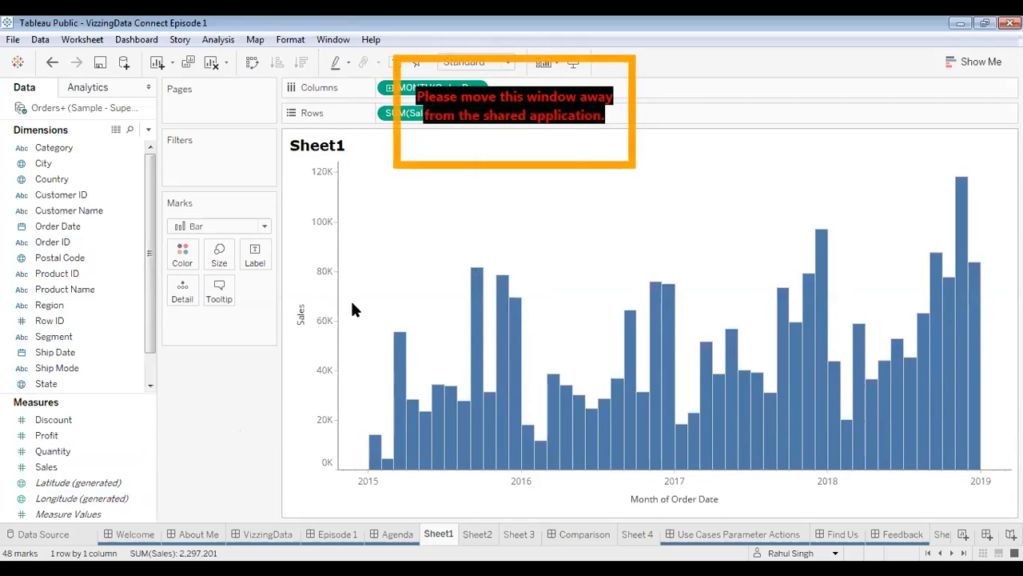
- Create a calculated field named "Sales More than 50"
click(148, 132)
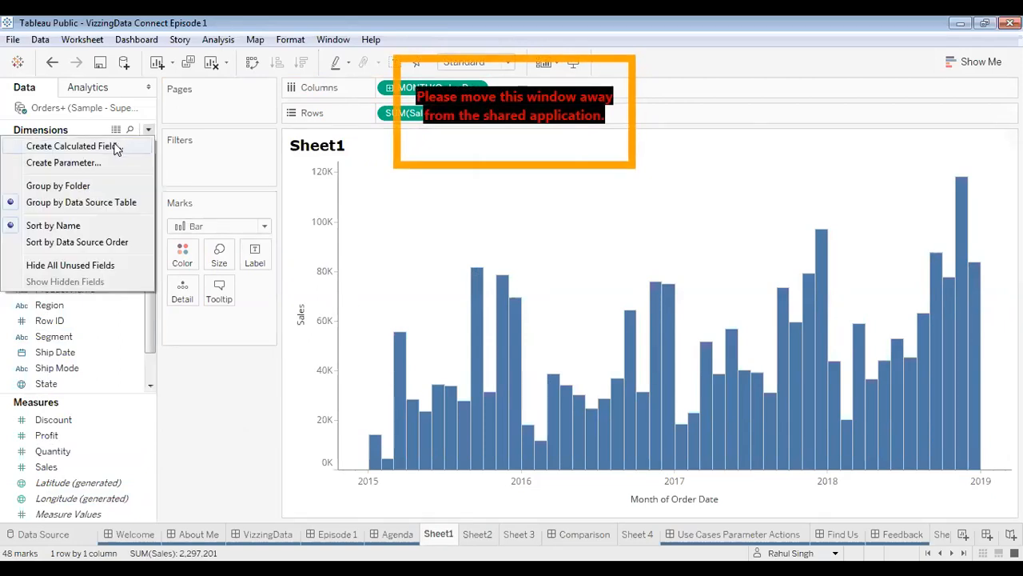
click(115, 146)
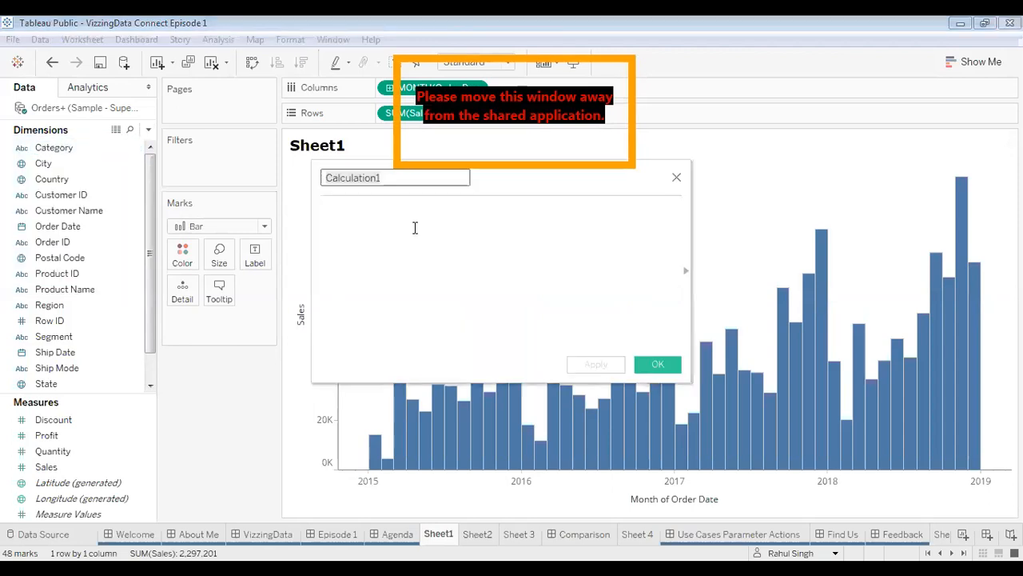
text(Sales Motr)
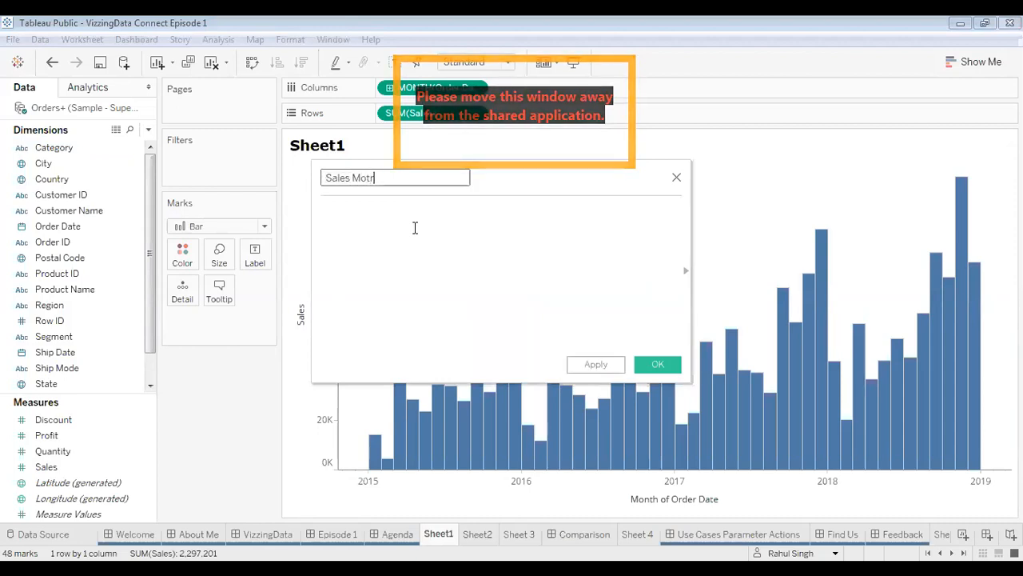
key(BackSpace)
text(re than )
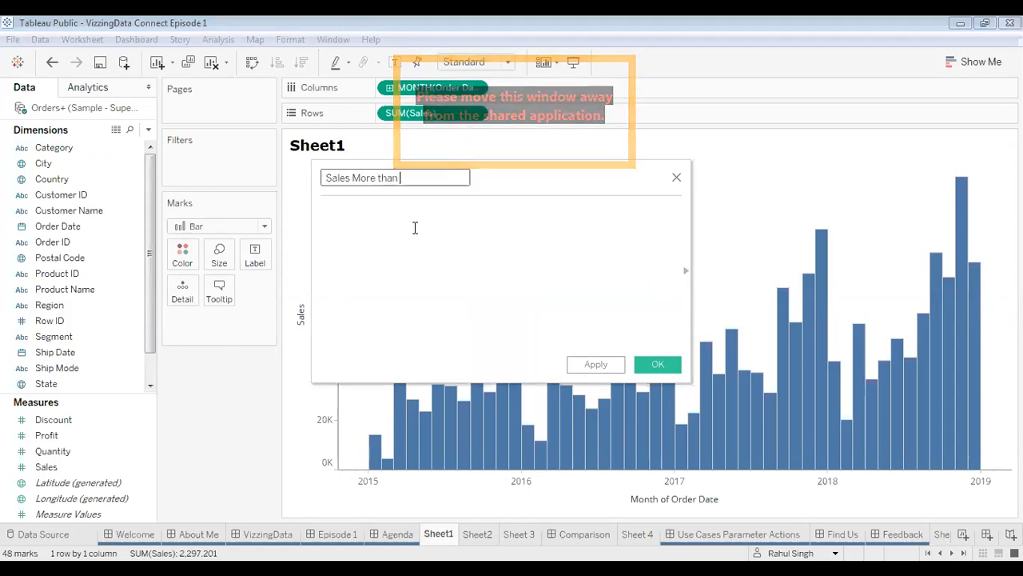
text(50)
- Enter the formula SUM([Sales])>50000 for the Sales More than 50 field and save the calculation
click(415, 227)
text(sum)
key(Return)
text(sa)
key(Return)
text(>)
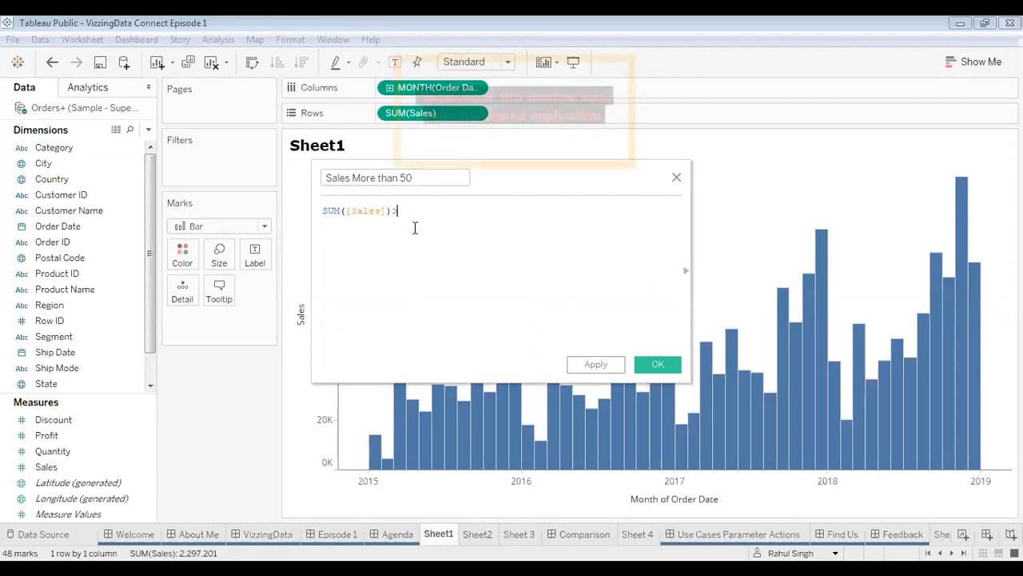
text(50000)
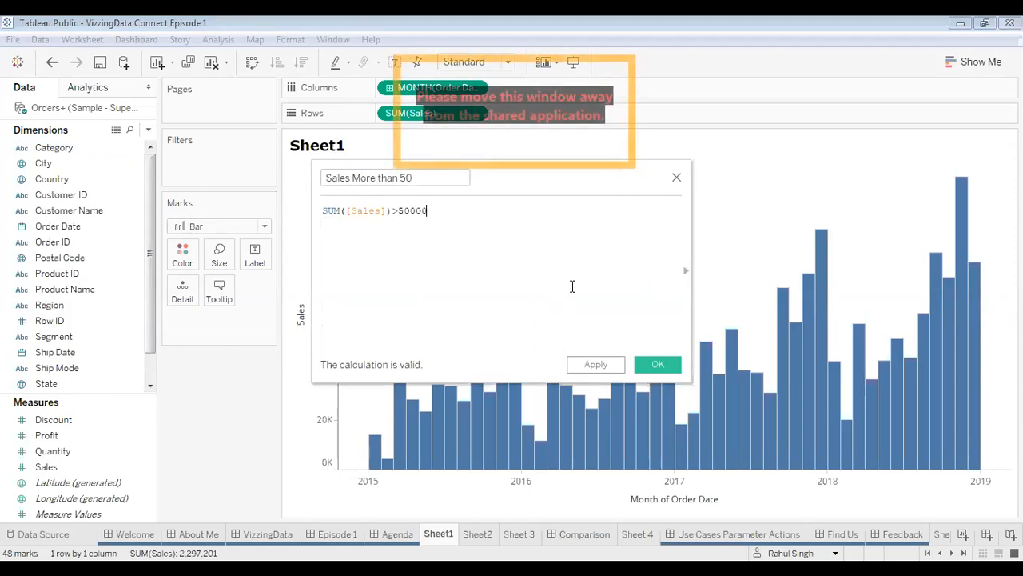
click(650, 365)
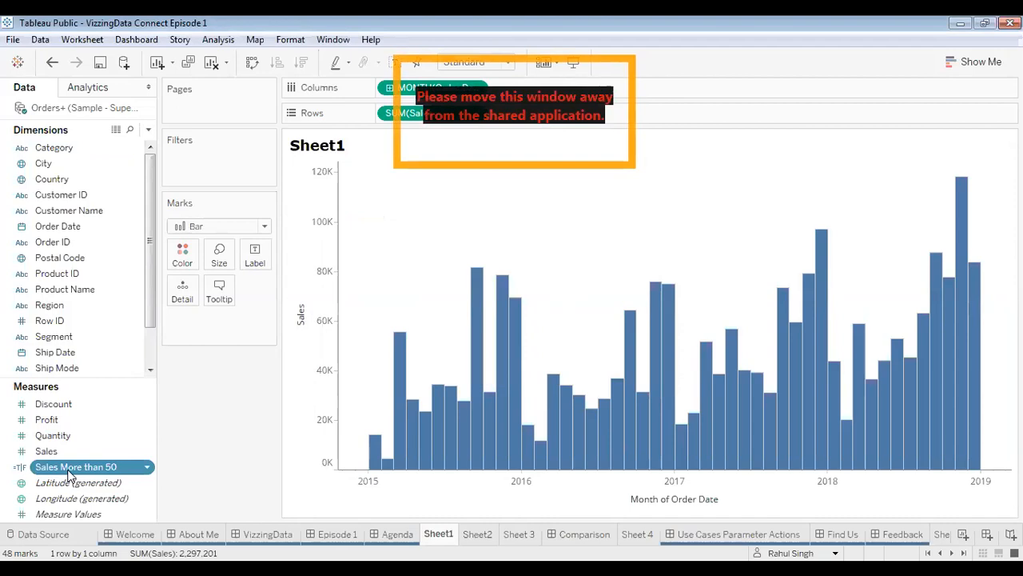
- Color the monthly sales bars by the Sales More than 50 field
drag(68, 475, 183, 267)
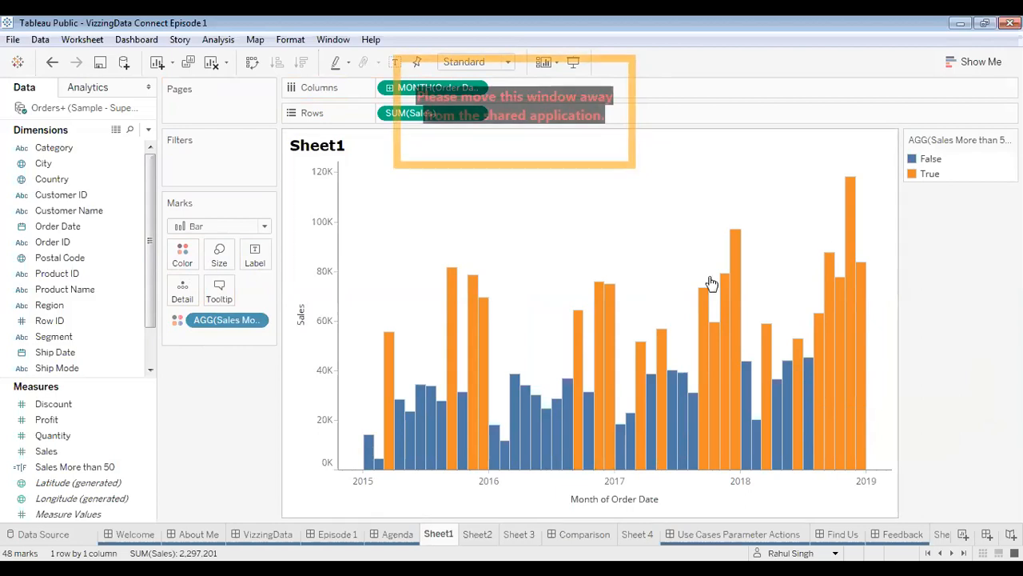
mouse_move(472, 382)
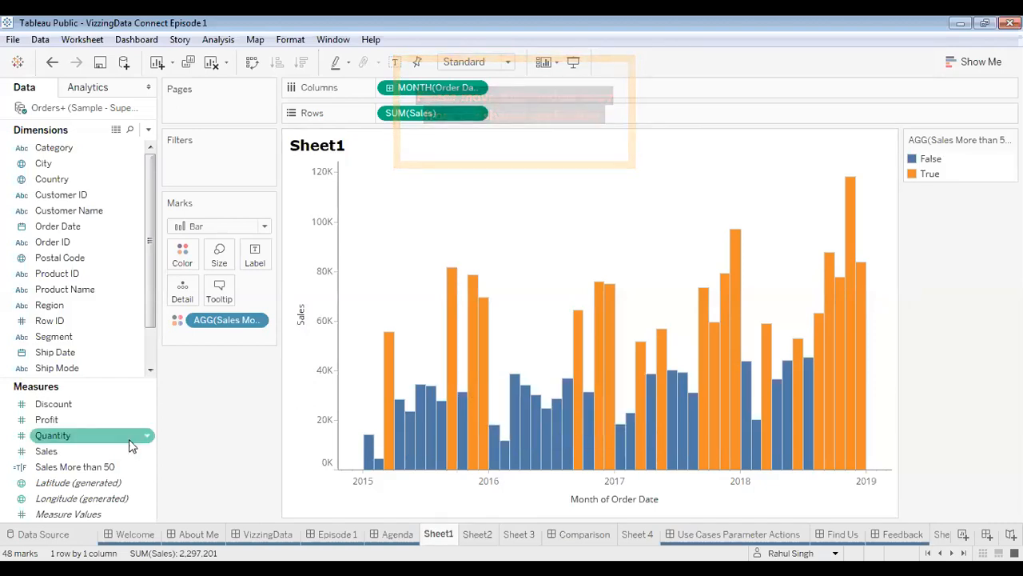
- Review the formula of the Sales More than 50 calculated field and close it without changes
right_click(92, 470)
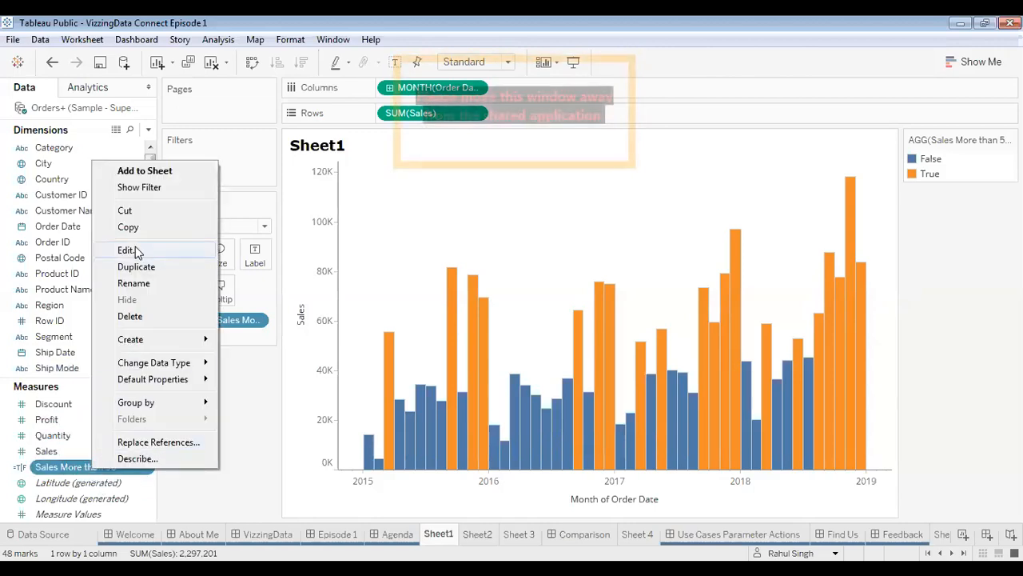
click(134, 251)
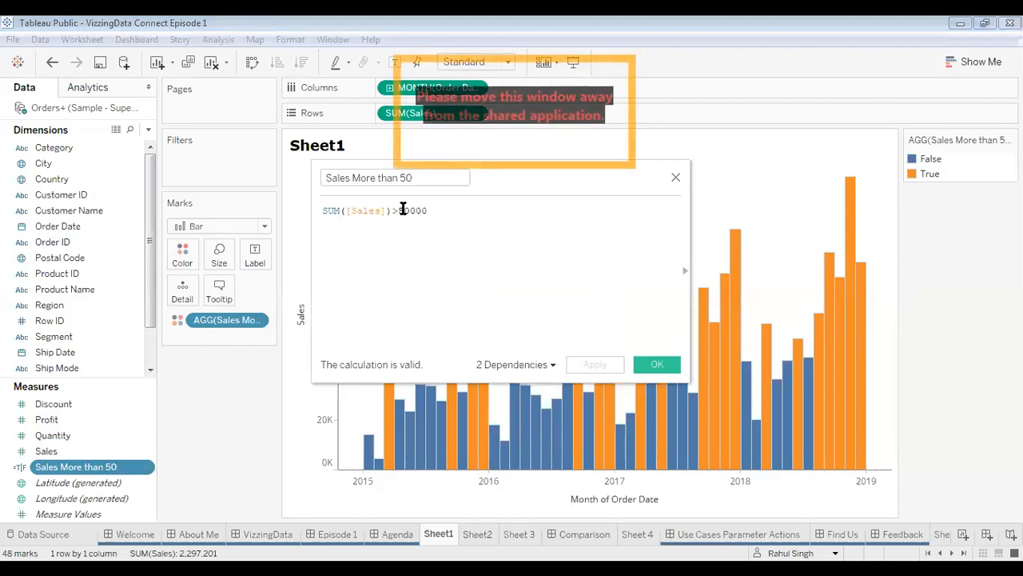
click(675, 179)
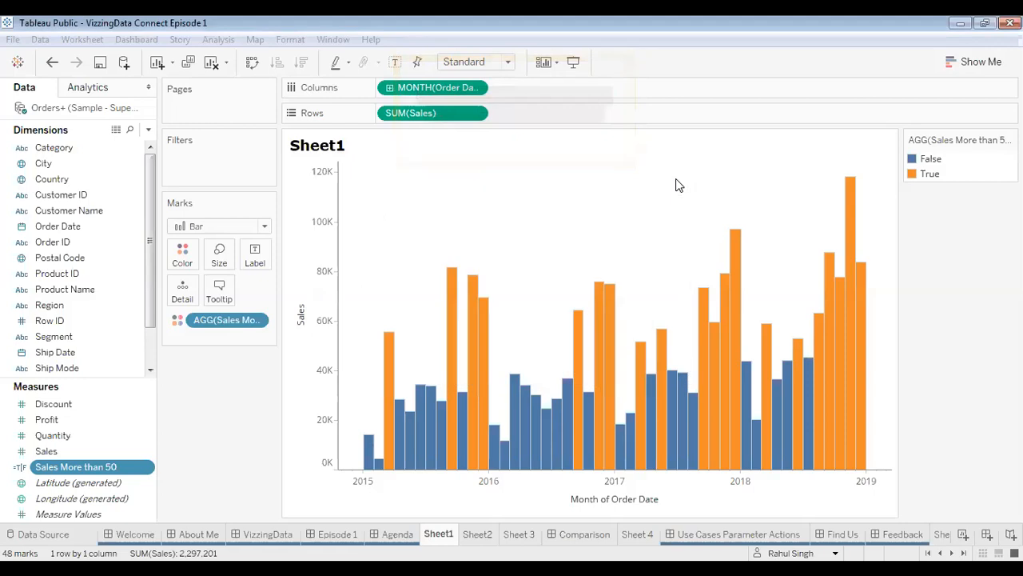
- Create a parameter named "Enter sales Value" with the Float data type and all values allowed
click(148, 130)
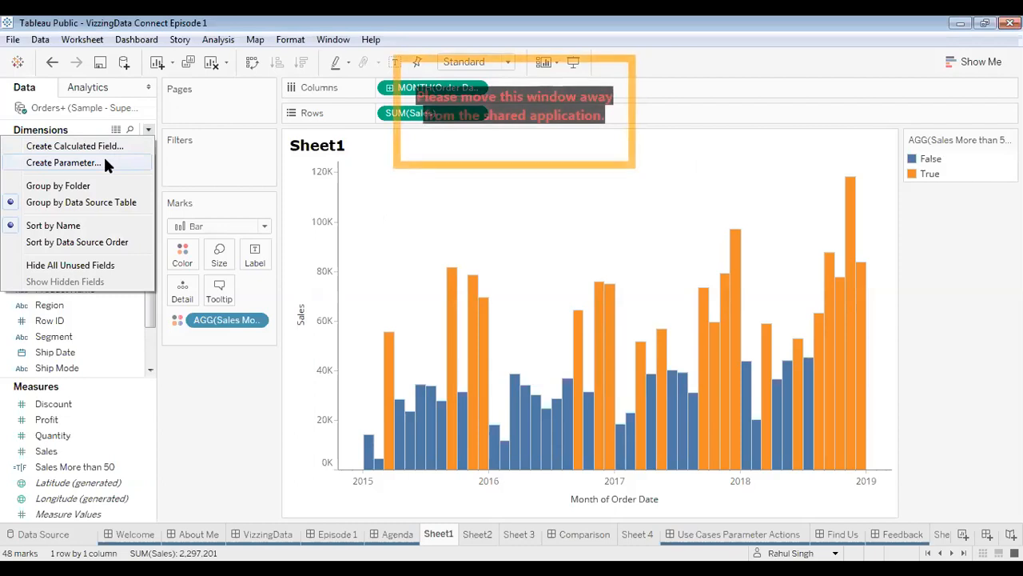
click(105, 160)
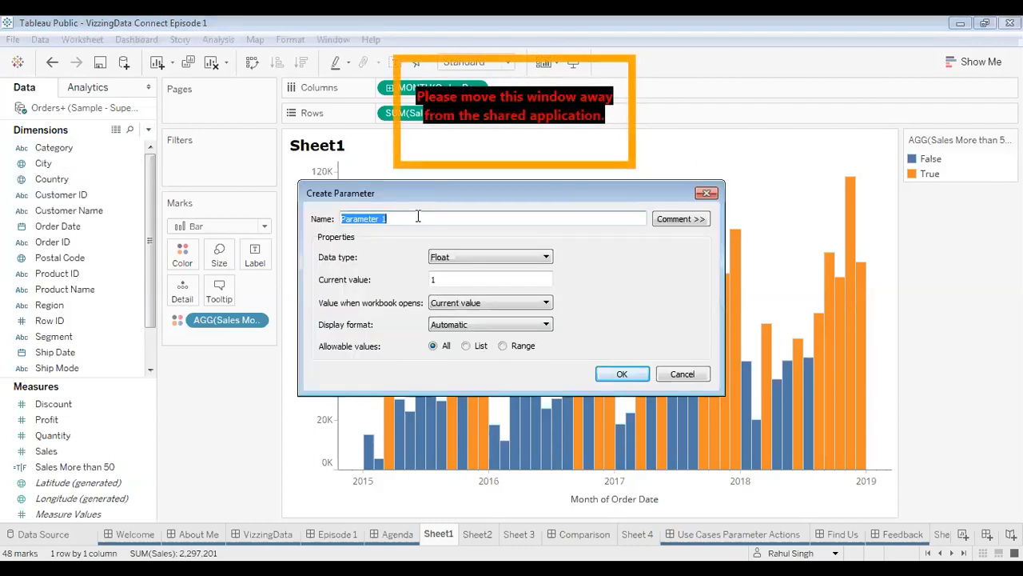
text(Enter sales Valu)
text(e)
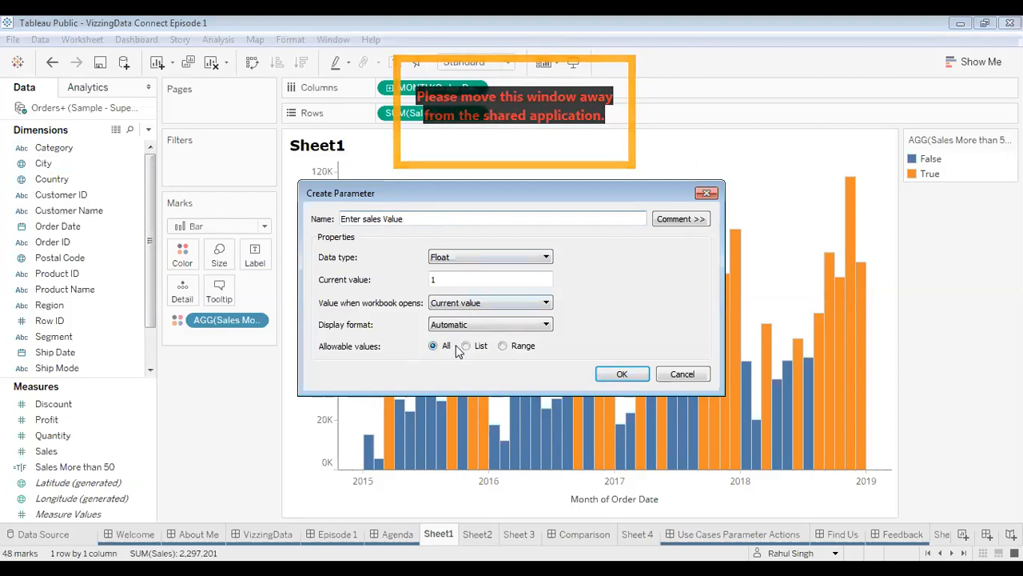
click(631, 376)
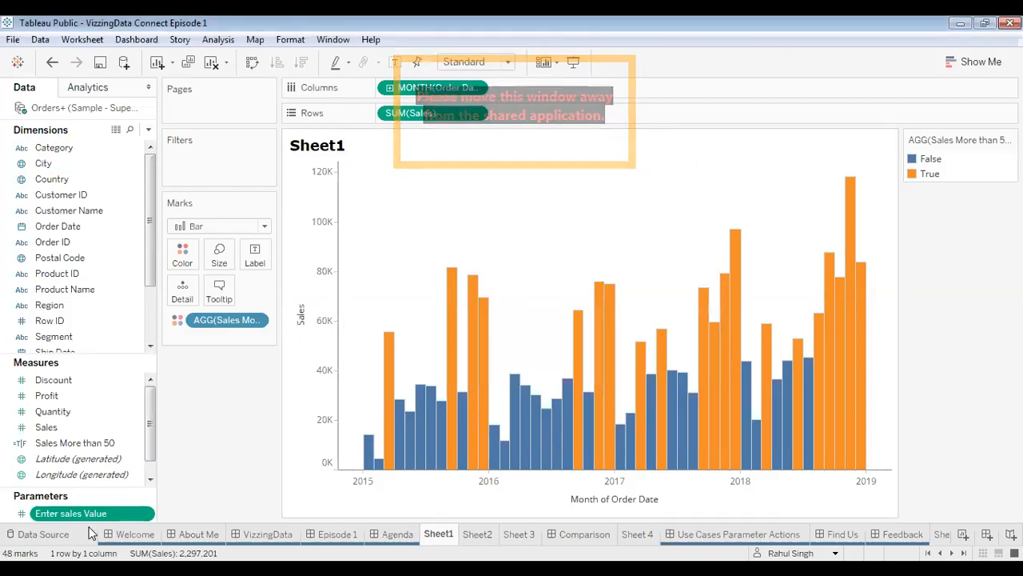
- Show the control for the Enter sales Value parameter on the sheet and set its value to 60000
right_click(93, 516)
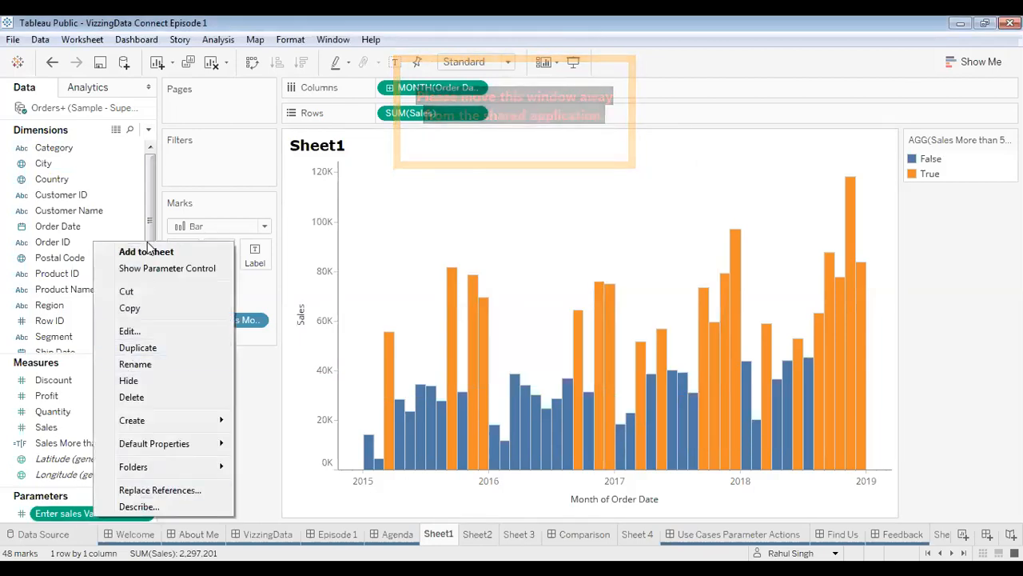
click(144, 270)
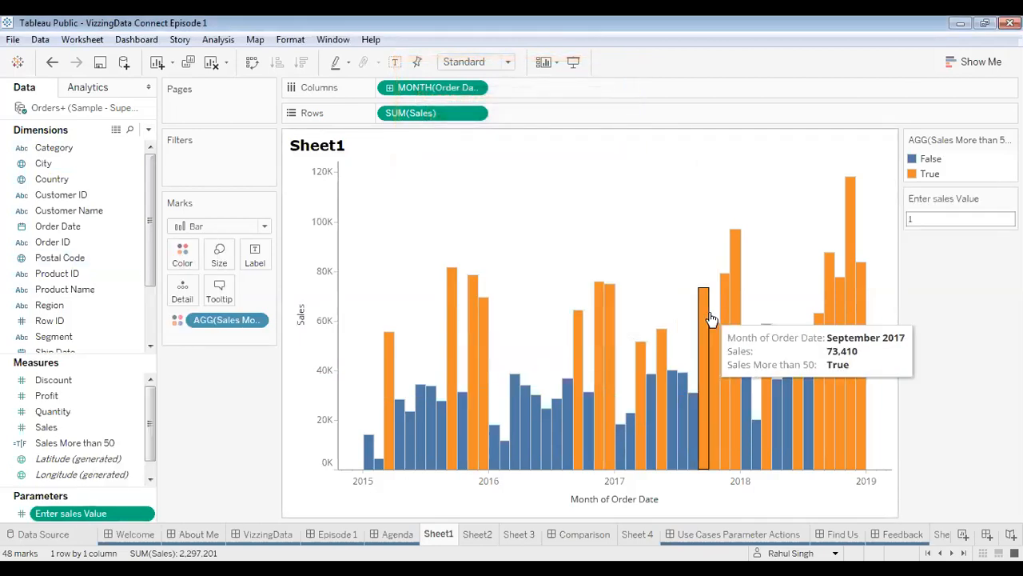
double_click(936, 218)
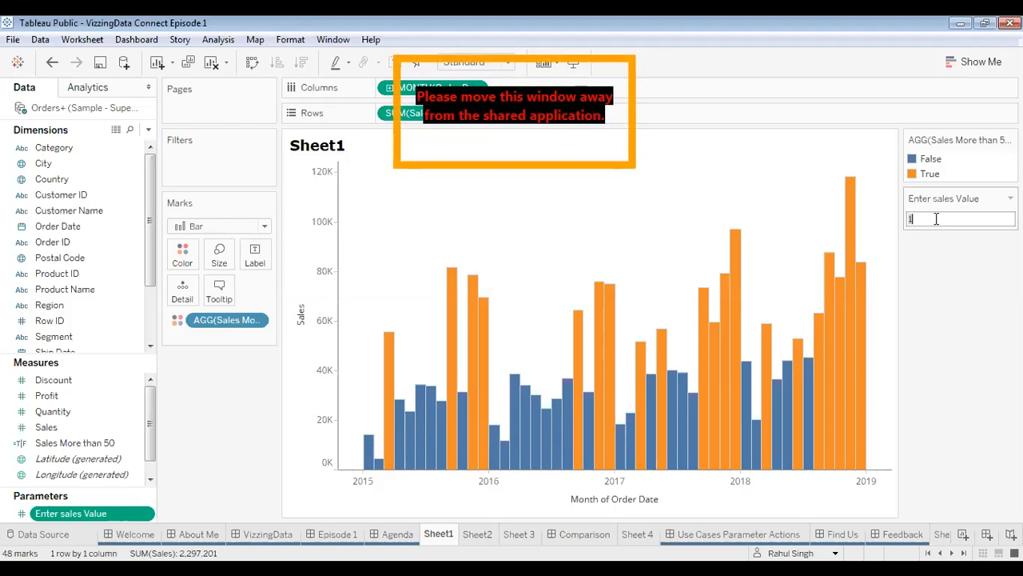
text(60000)
key(Return)
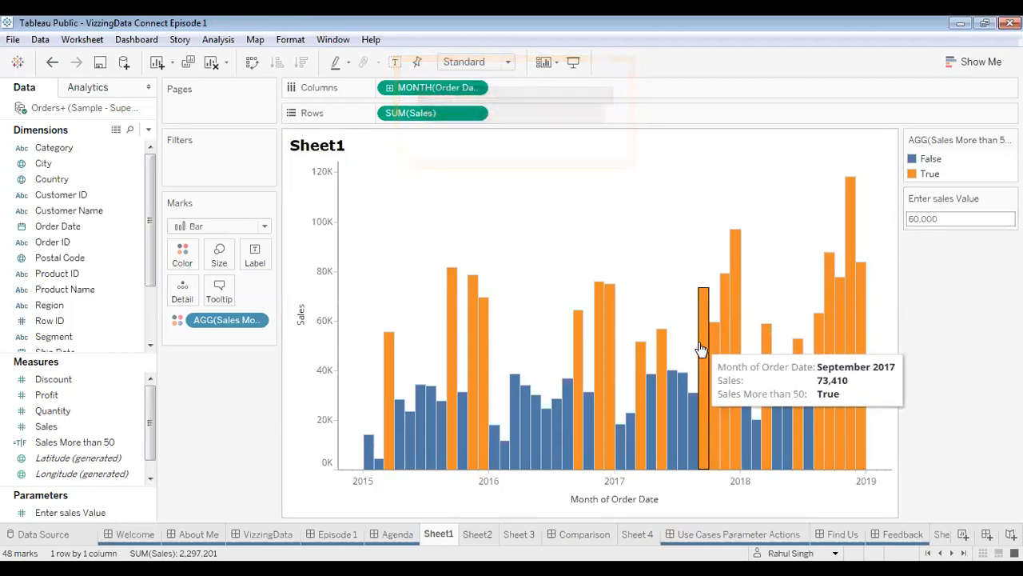
- Create another calculated field named "SalesMore Than EntertedValue"
click(68, 512)
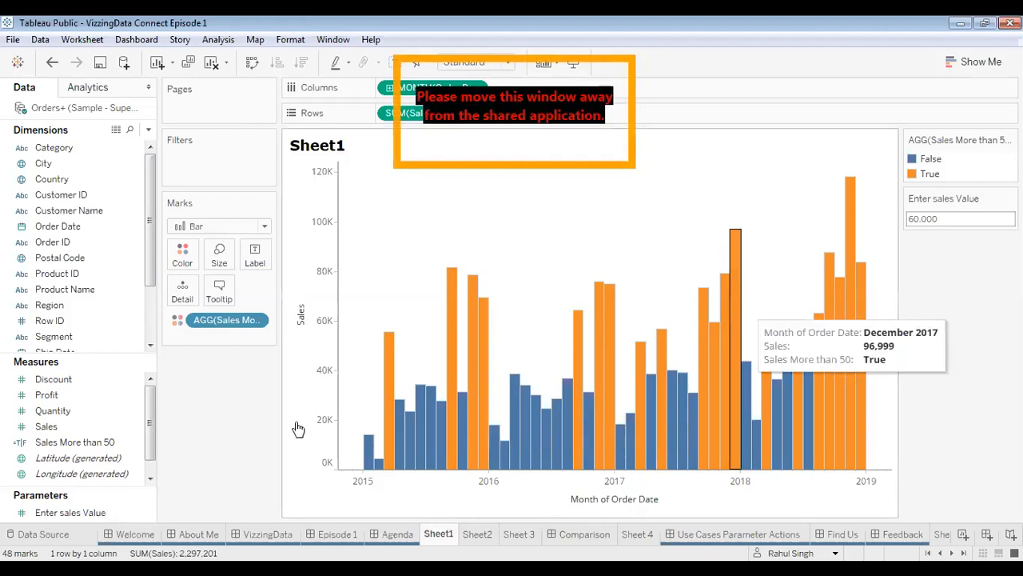
click(62, 514)
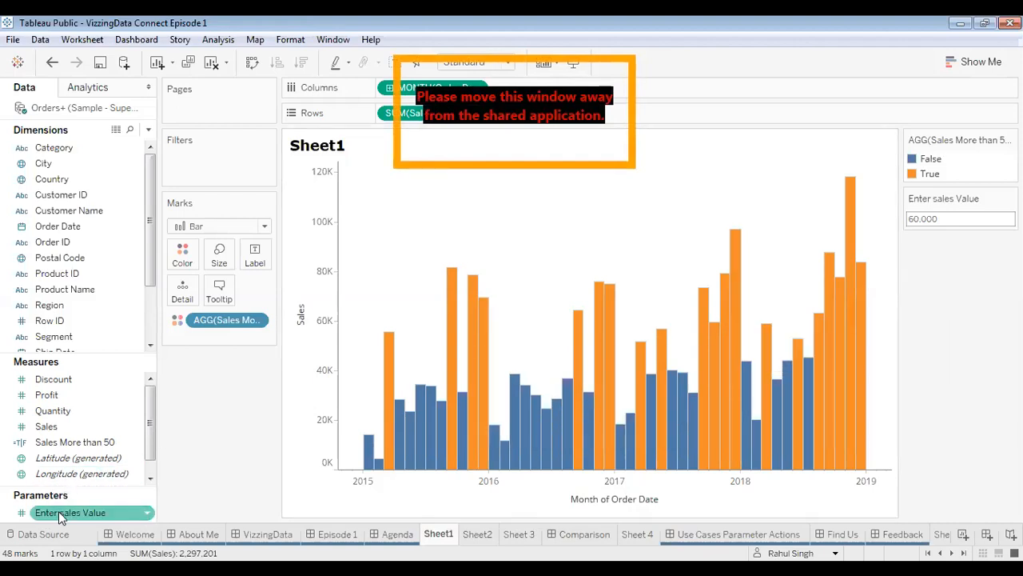
click(148, 130)
click(119, 143)
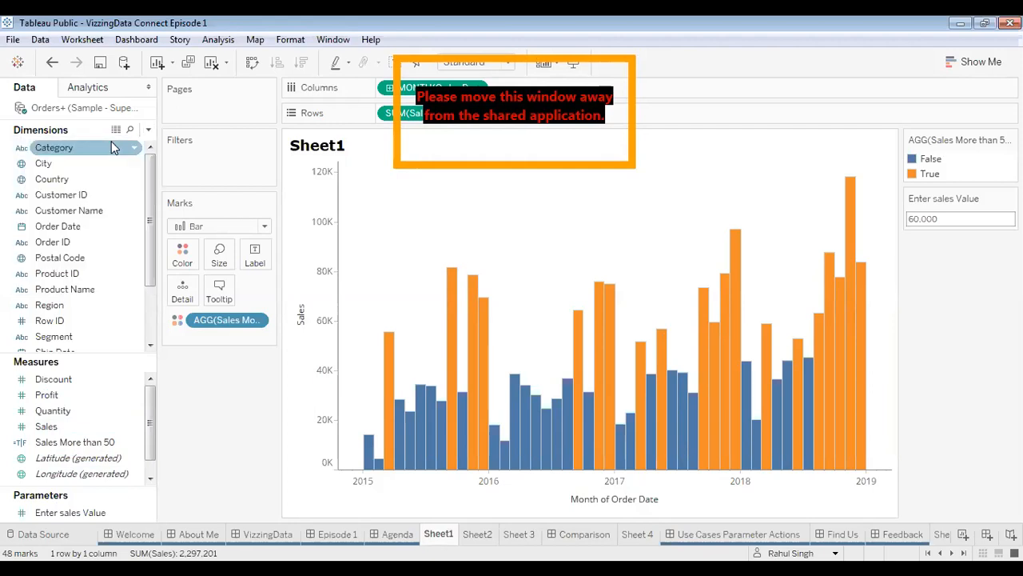
text(Sal)
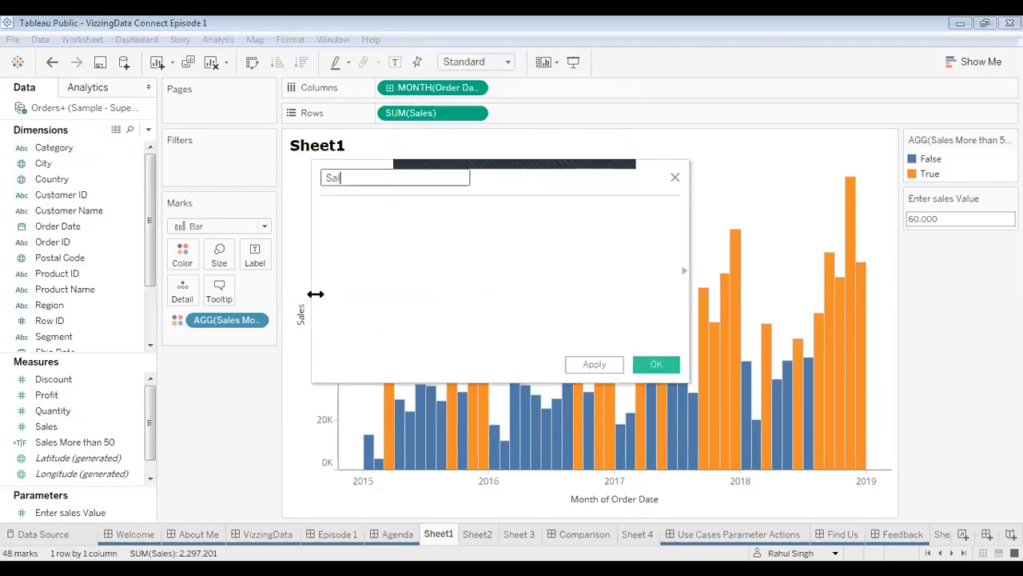
text(esMore Than EntertedValue)
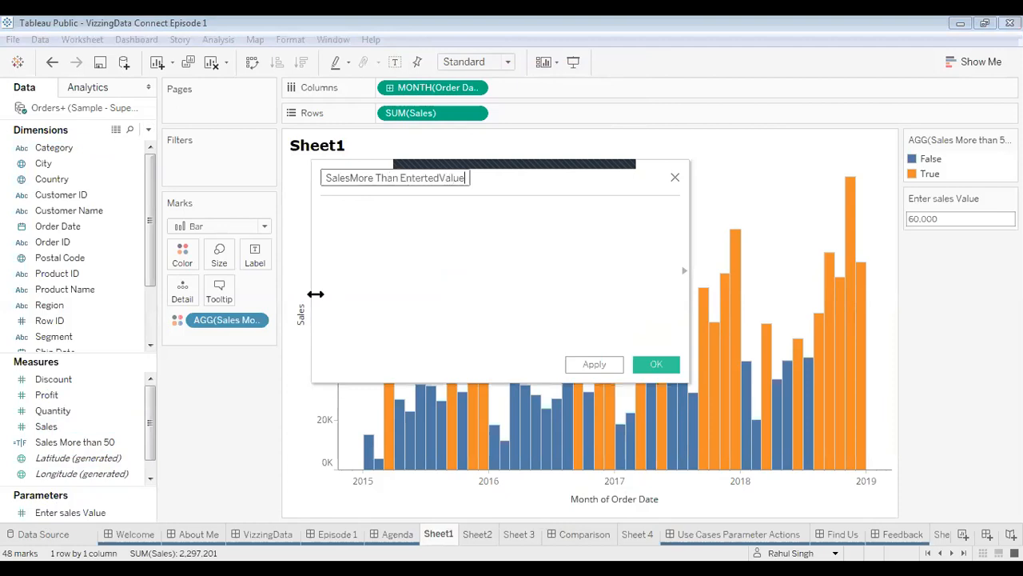
key(Tab)
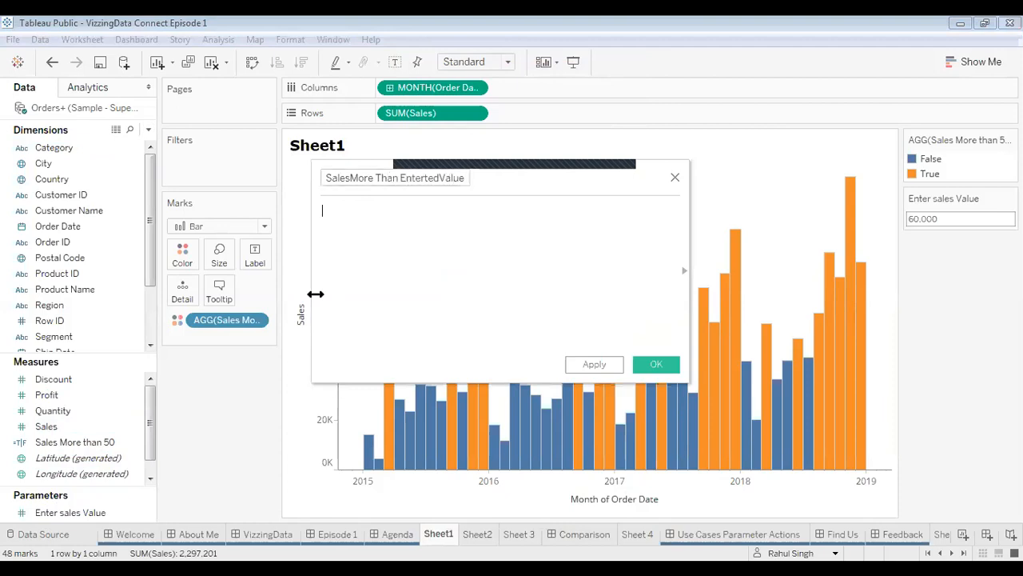
text(Sub)
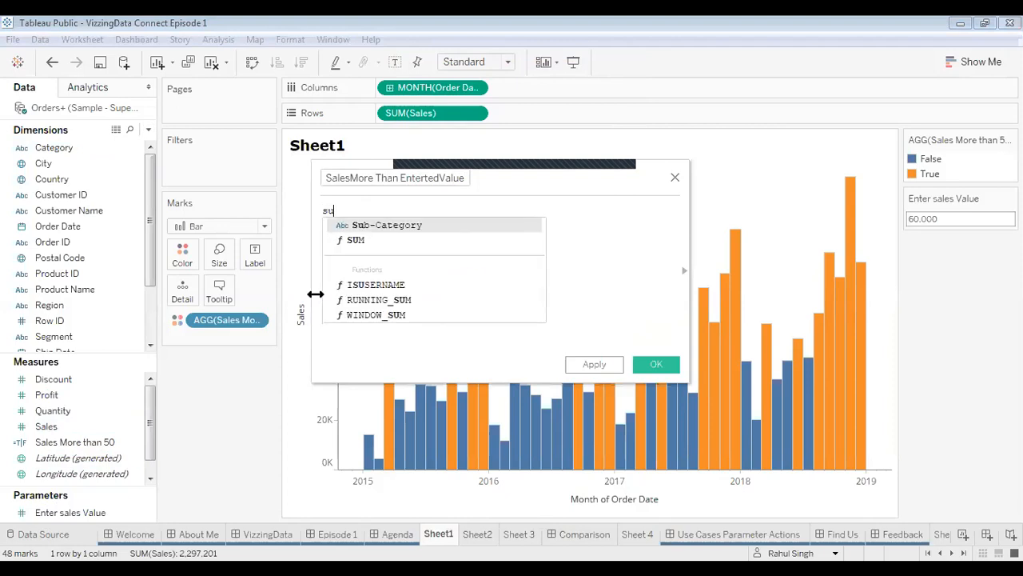
key(Return)
key(BackSpace)
key(BackSpace)
key(BackSpace)
key(BackSpace)
key(BackSpace)
key(BackSpace)
key(BackSpace)
key(BackSpace)
key(BackSpace)
key(BackSpace)
key(BackSpace)
key(BackSpace)
key(BackSpace)
key(BackSpace)
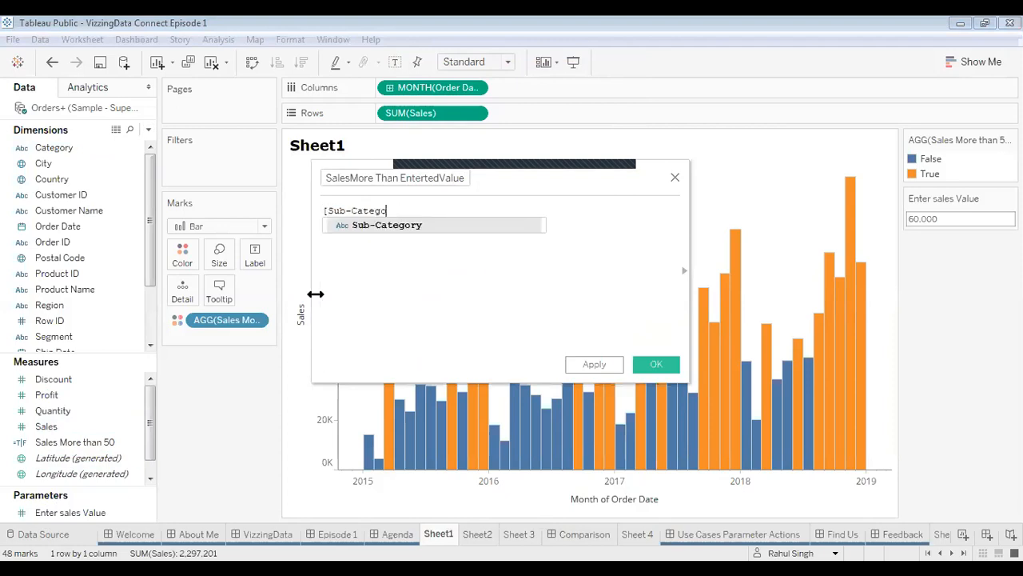
- Enter SUM([Sales])>[Enter sales Value] as the formula of the SalesMore Than EntertedValue calculated field and save it
text(sum)
key(Return)
text(sa)
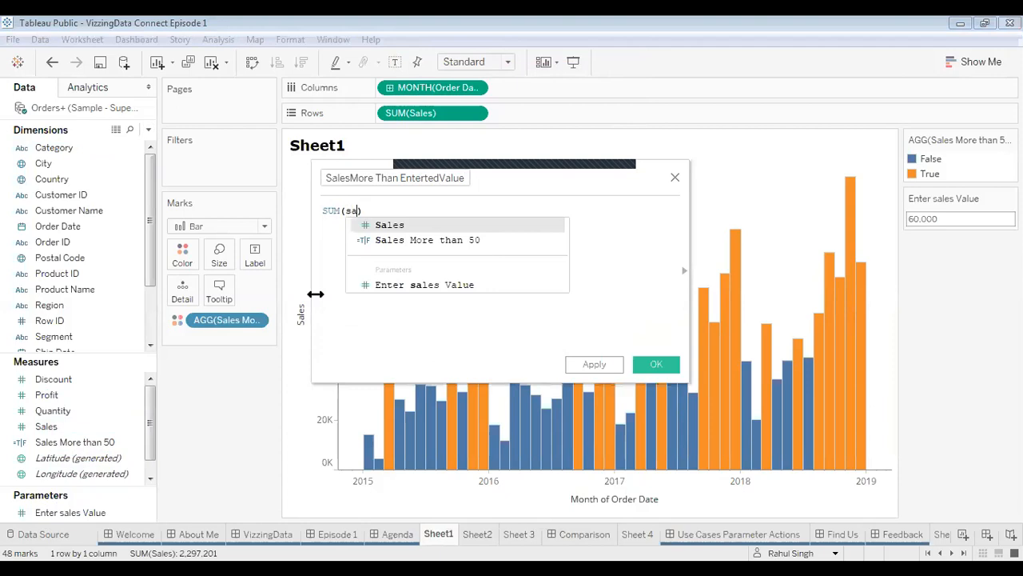
key(Return)
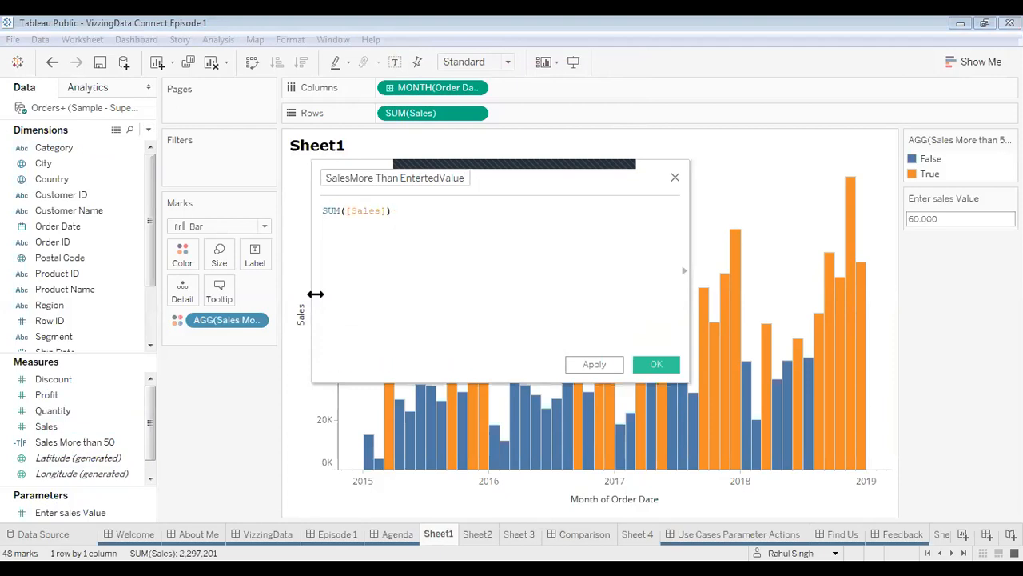
text(>ene)
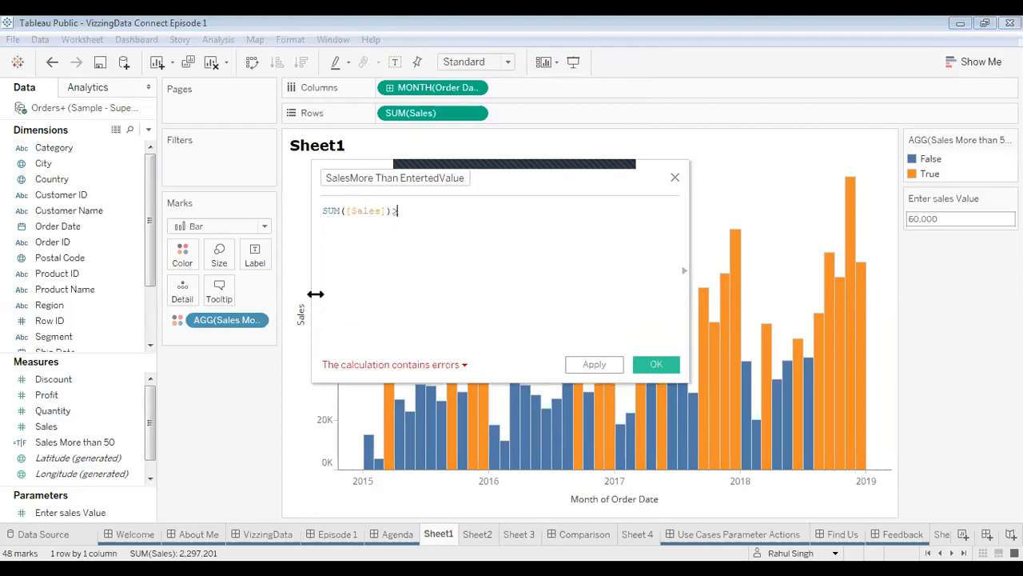
key(BackSpace)
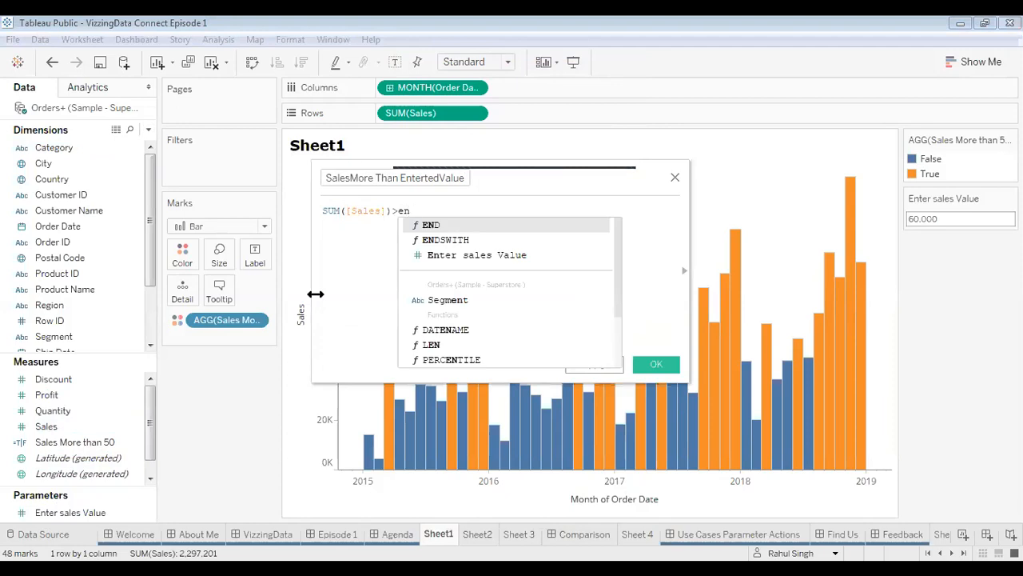
key(Down)
key(Down)
key(Return)
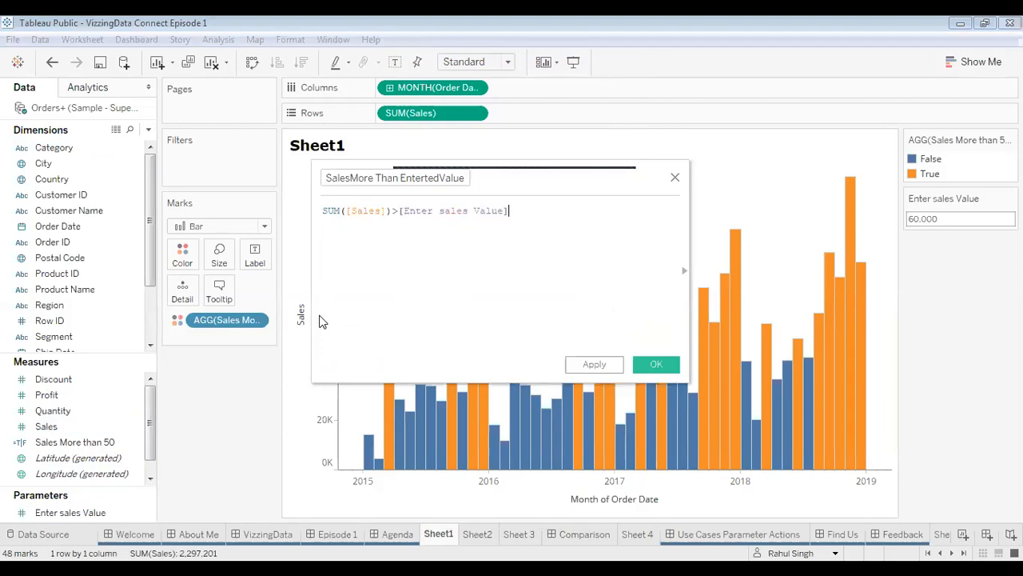
click(657, 364)
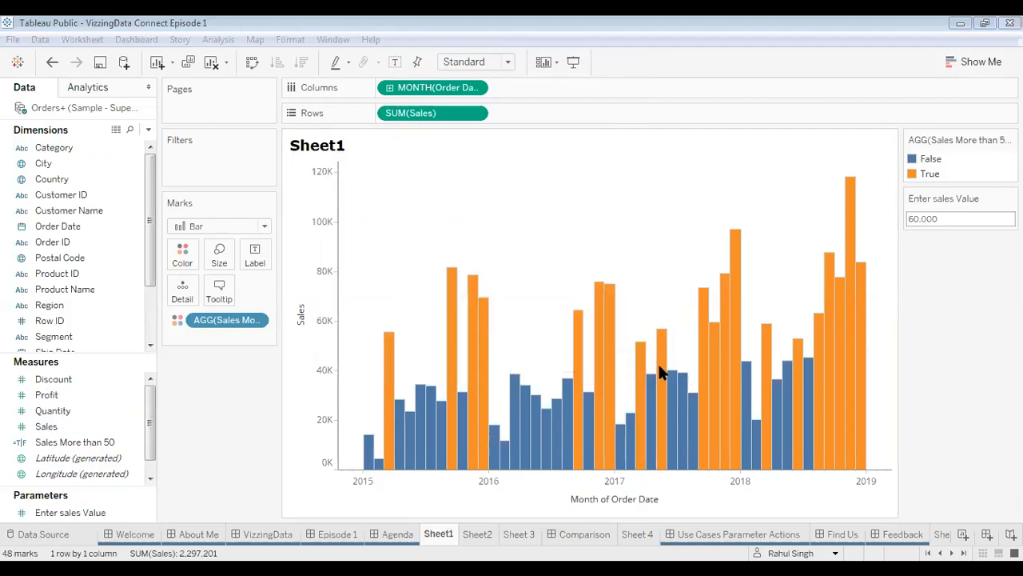
- Replace Sales More than 50 with the SalesMore Than EntertedValue field as the color of the bars
drag(234, 327, 78, 404)
click(57, 442)
ctrl+click(48, 457)
drag(47, 457, 186, 254)
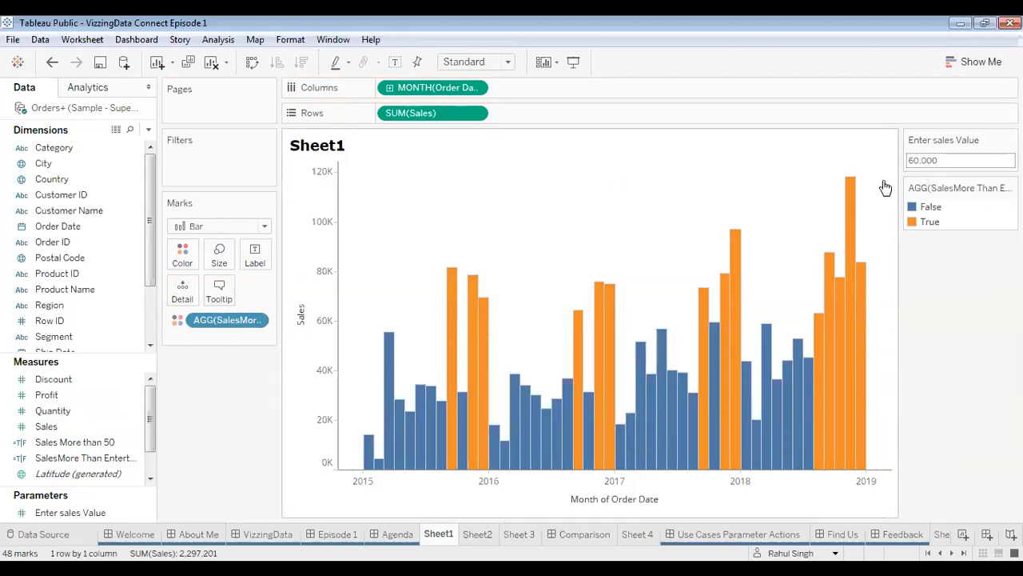
- Set the Enter sales Value parameter to 75000 to test the bar coloring
click(941, 163)
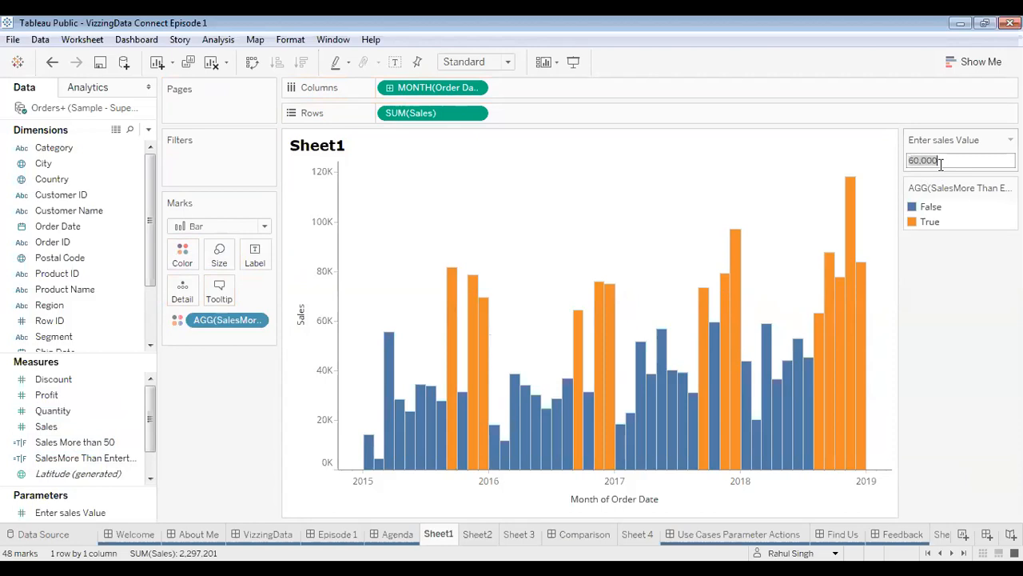
text(75k)
key(Return)
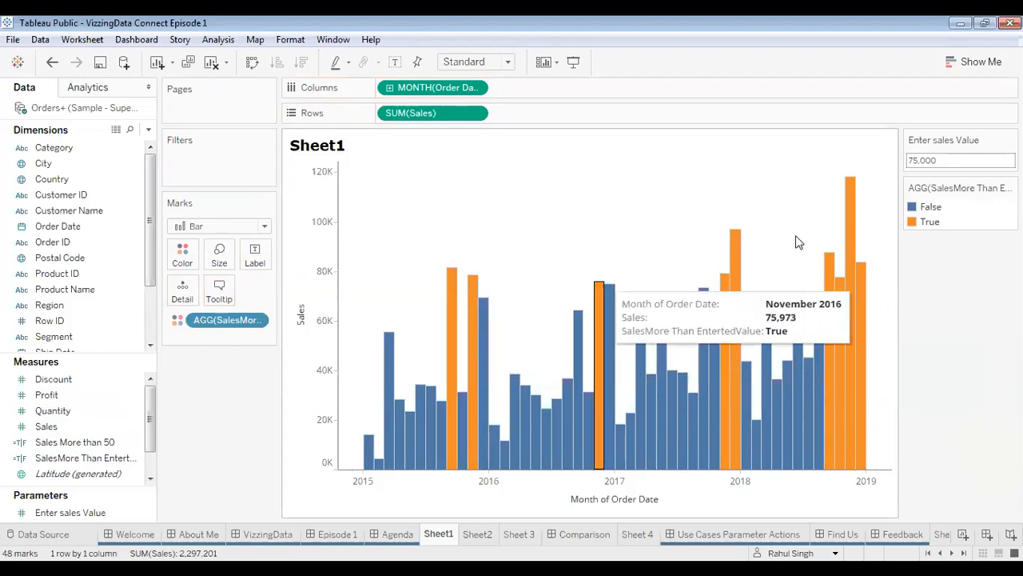
- Set the Enter sales Value parameter to 90000 and check the tooltips of several 2016 bars
click(931, 161)
double_click(938, 161)
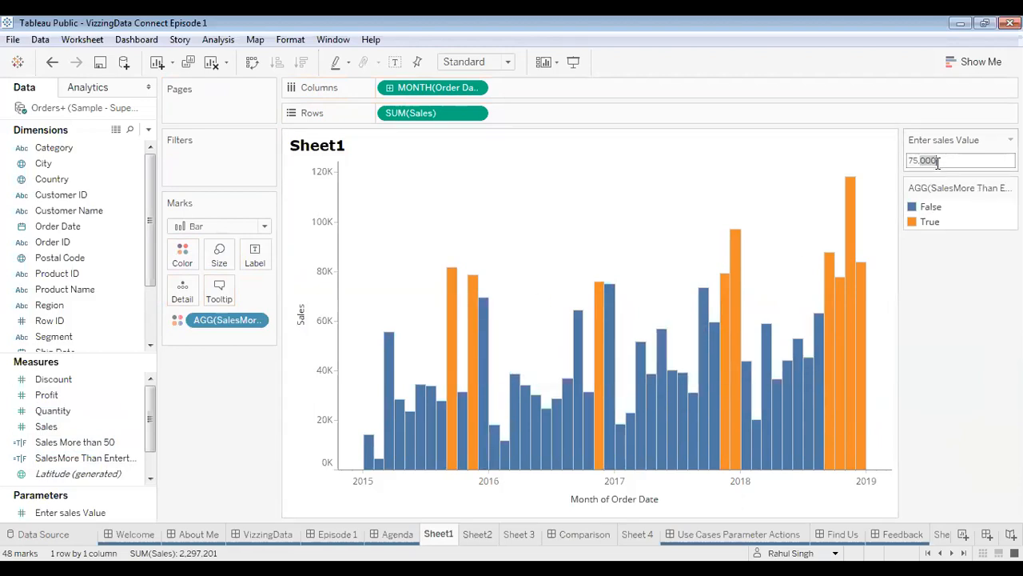
triple_click(937, 160)
text(90k)
key(Return)
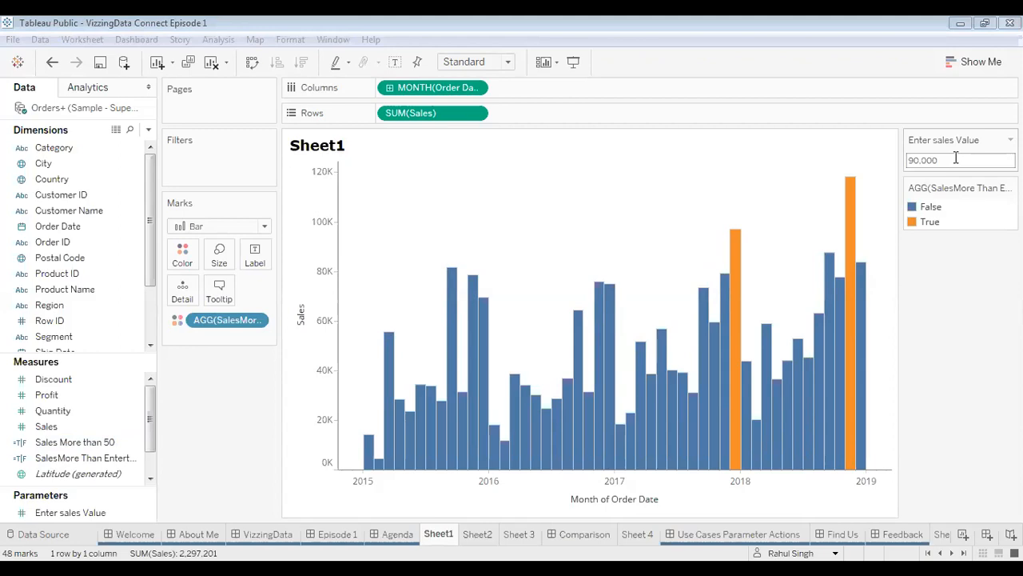
mouse_move(612, 313)
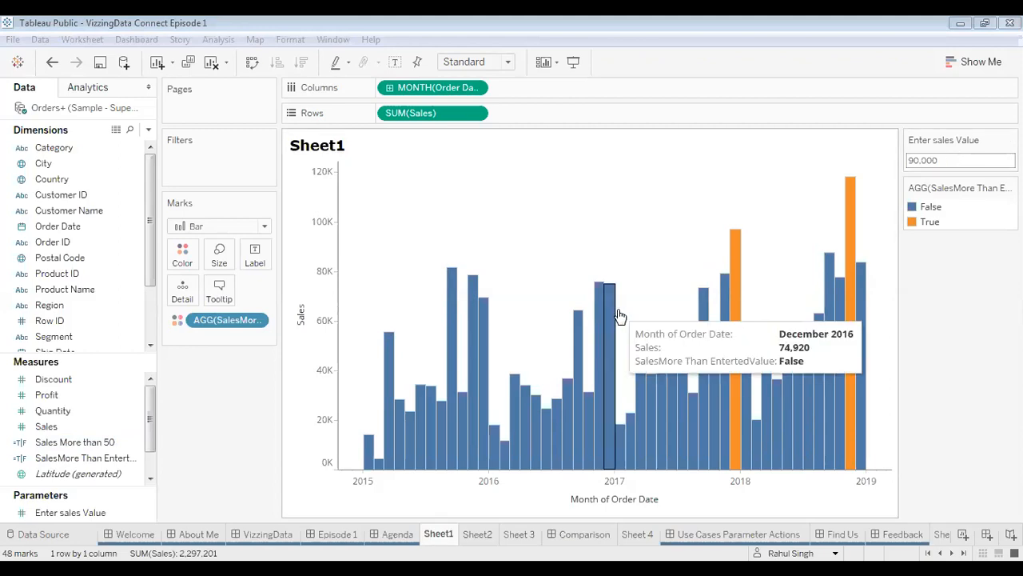
mouse_move(576, 339)
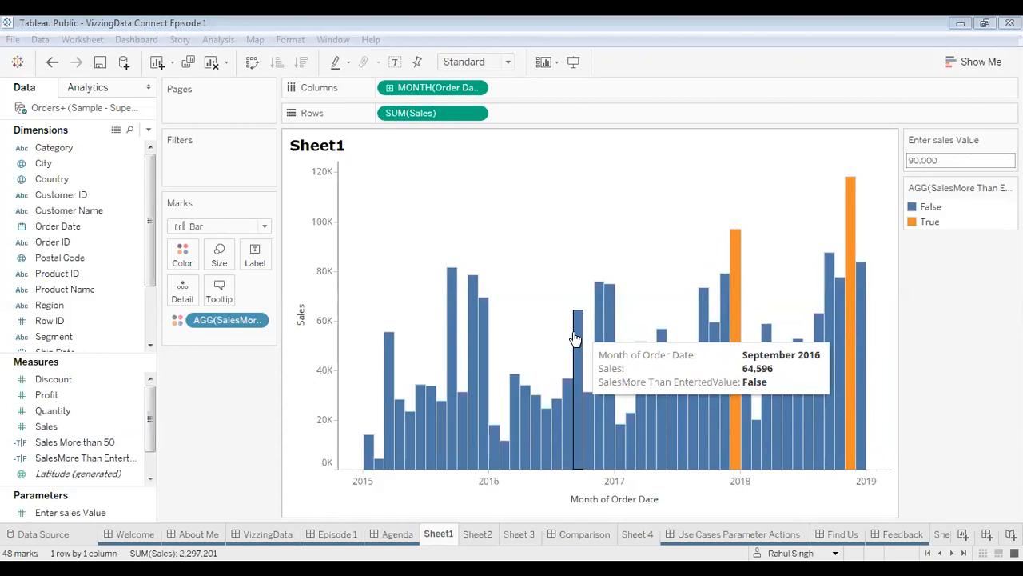
mouse_move(459, 364)
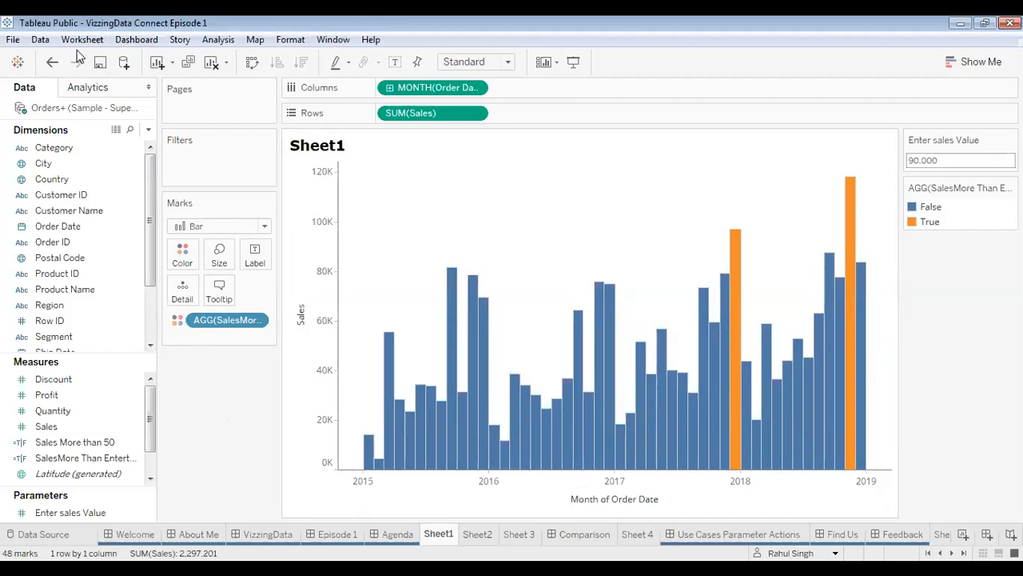
- Open the worksheet's actions and remove the existing date-changing action that runs on Hover
click(83, 40)
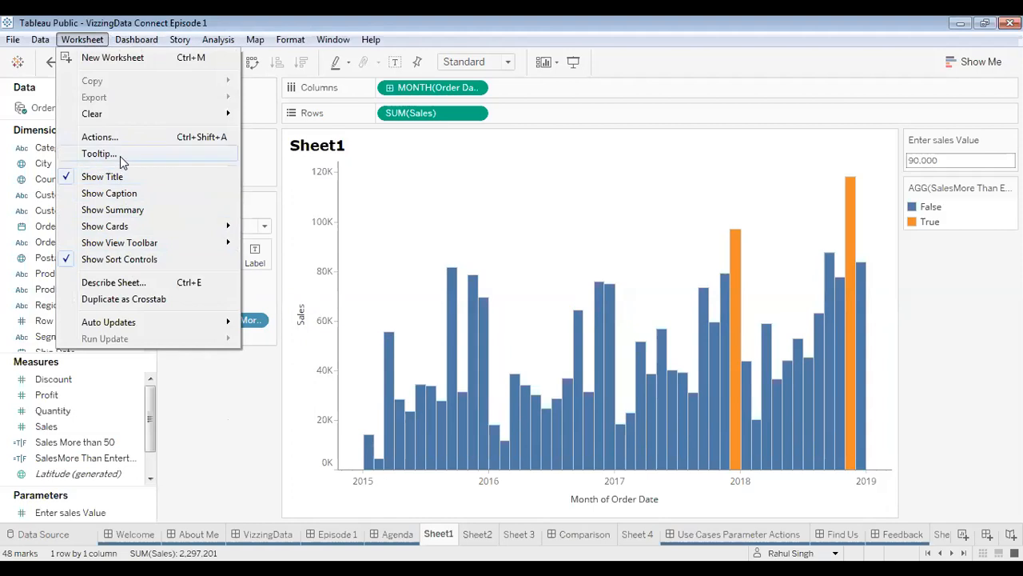
click(151, 139)
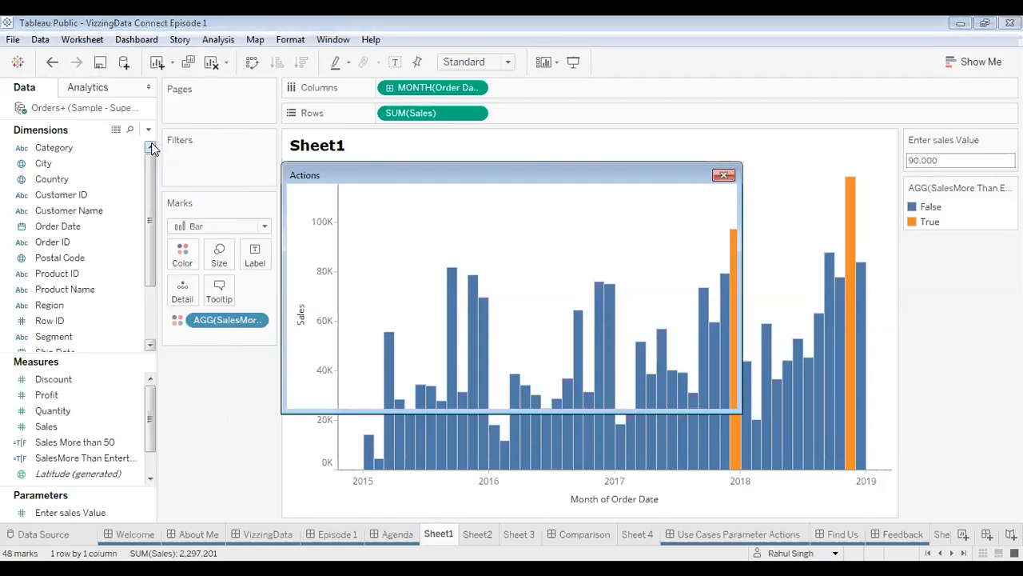
click(336, 228)
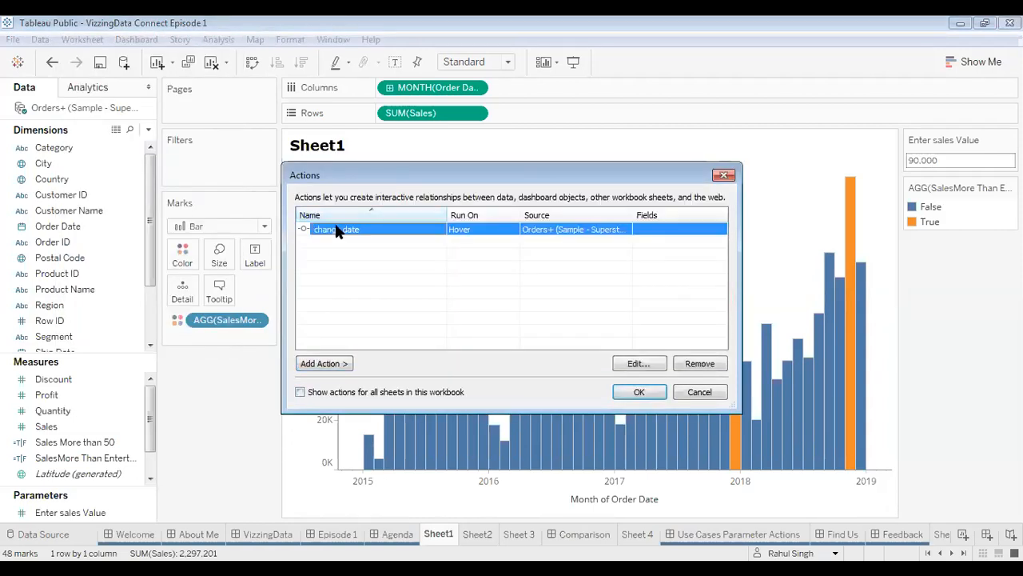
click(709, 364)
- Add a Change Parameter action named "Change Sales Va;ue" with Orders+ (Sample - Superstore) as source and Sheet1 included
click(344, 366)
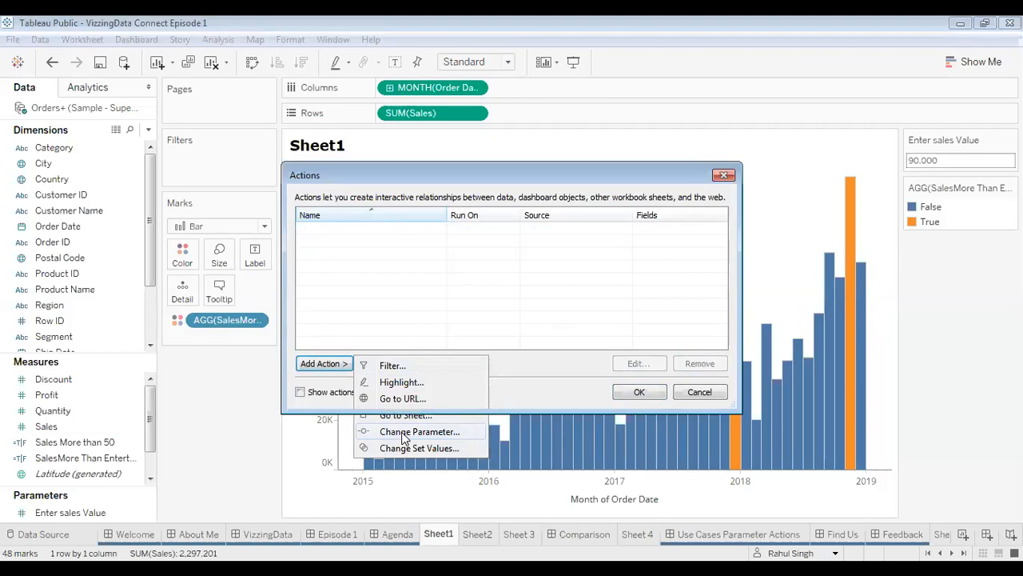
click(412, 432)
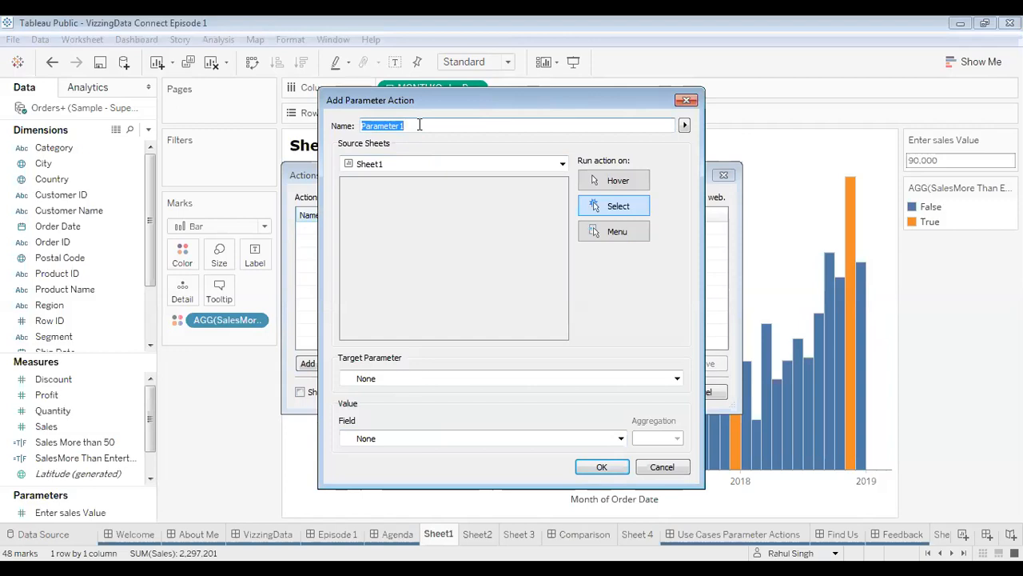
text(Change Sae)
key(BackSpace)
text(les Value)
click(392, 165)
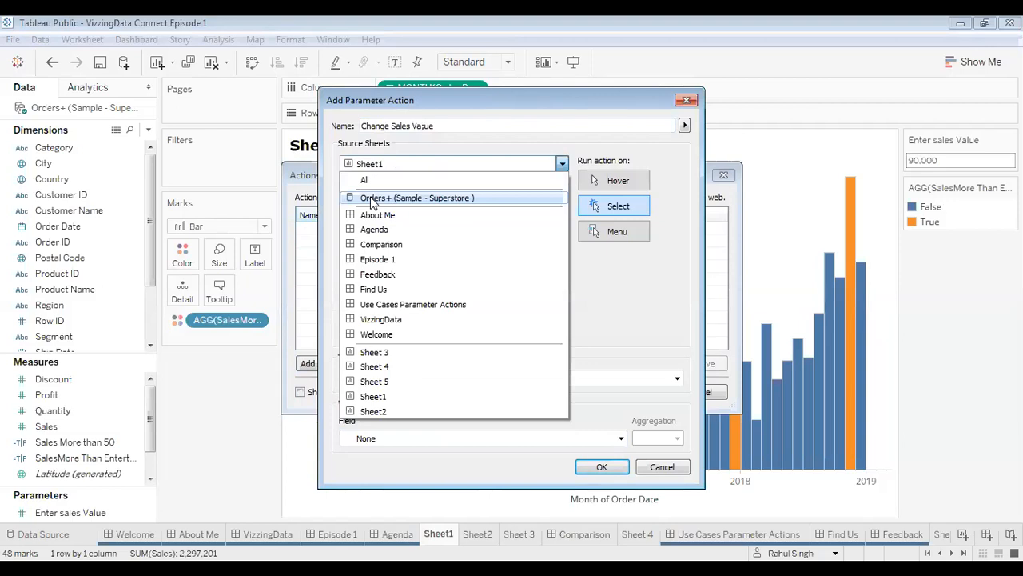
click(370, 200)
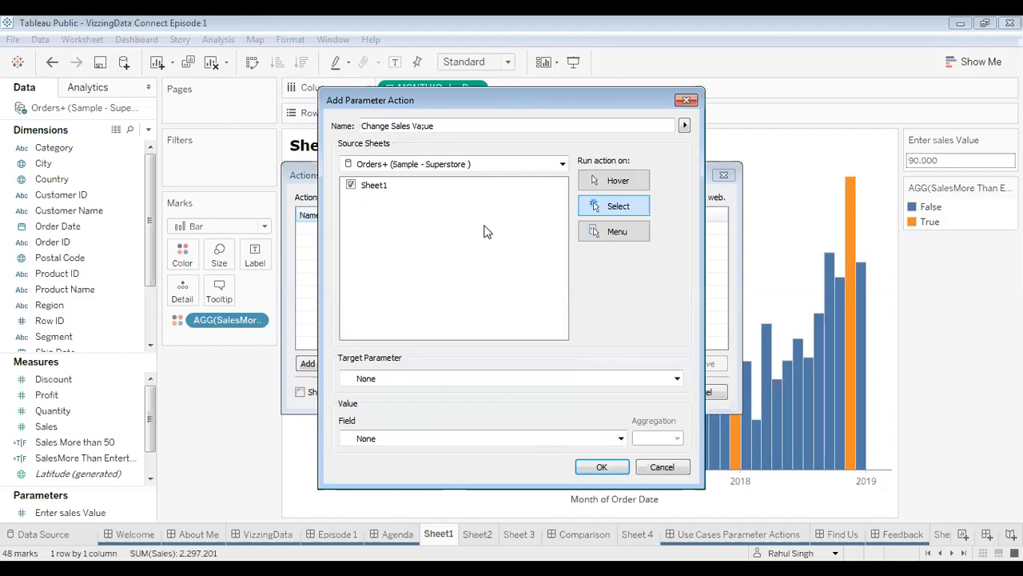
- Target the Enter sales Value parameter with the action, using SUM(Sales) as the value field and None as aggregation
click(409, 380)
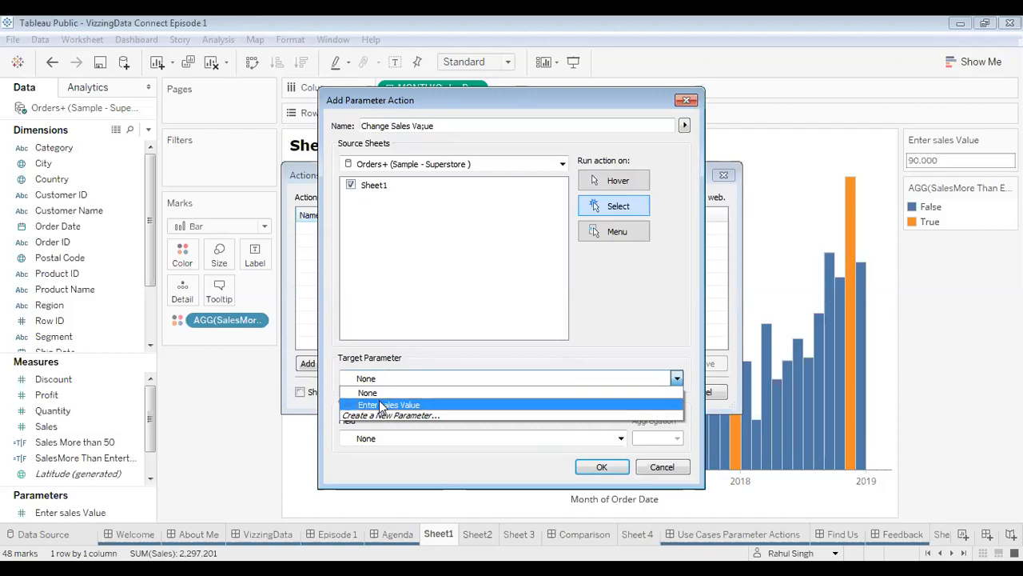
click(382, 405)
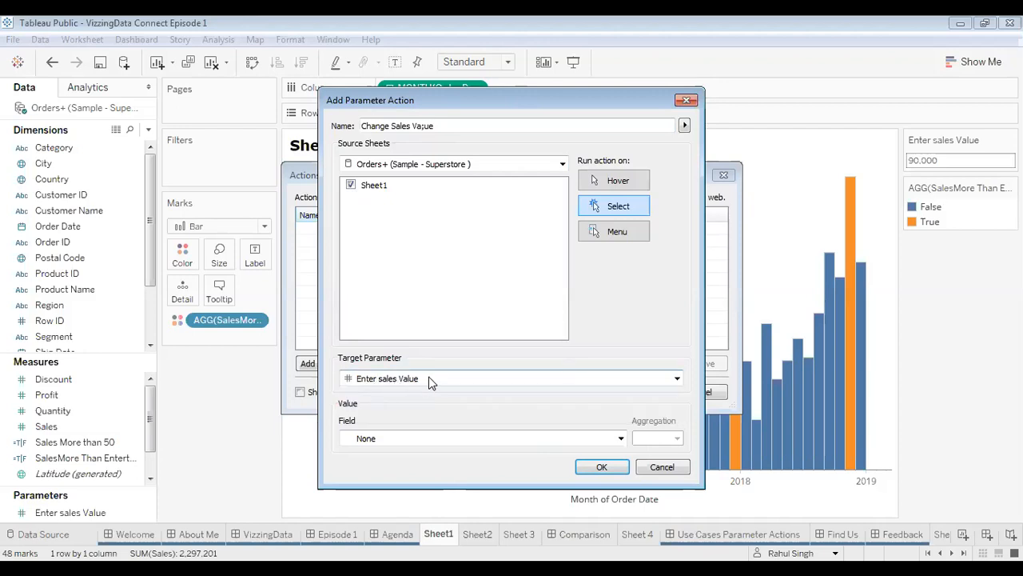
click(366, 434)
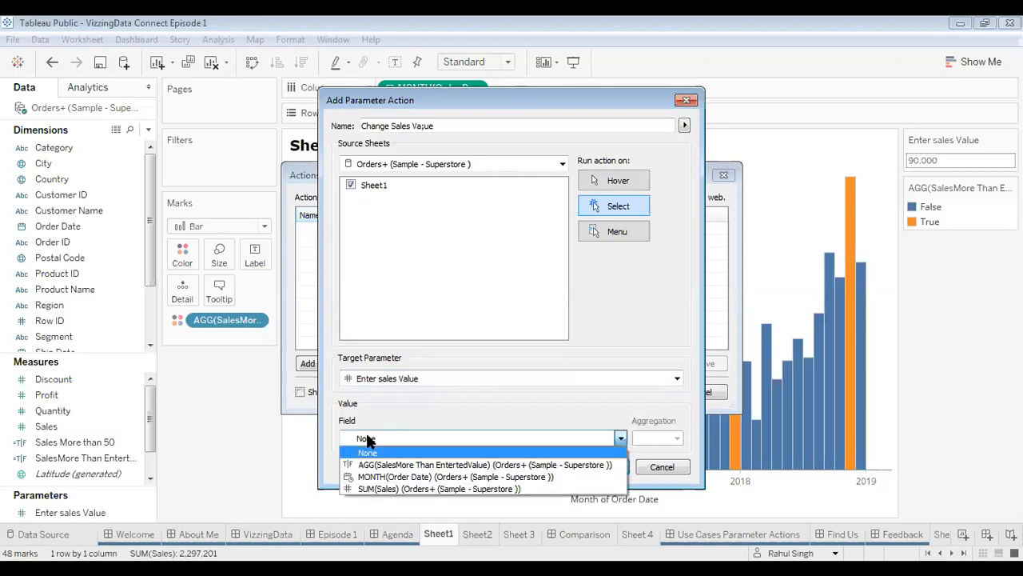
click(379, 489)
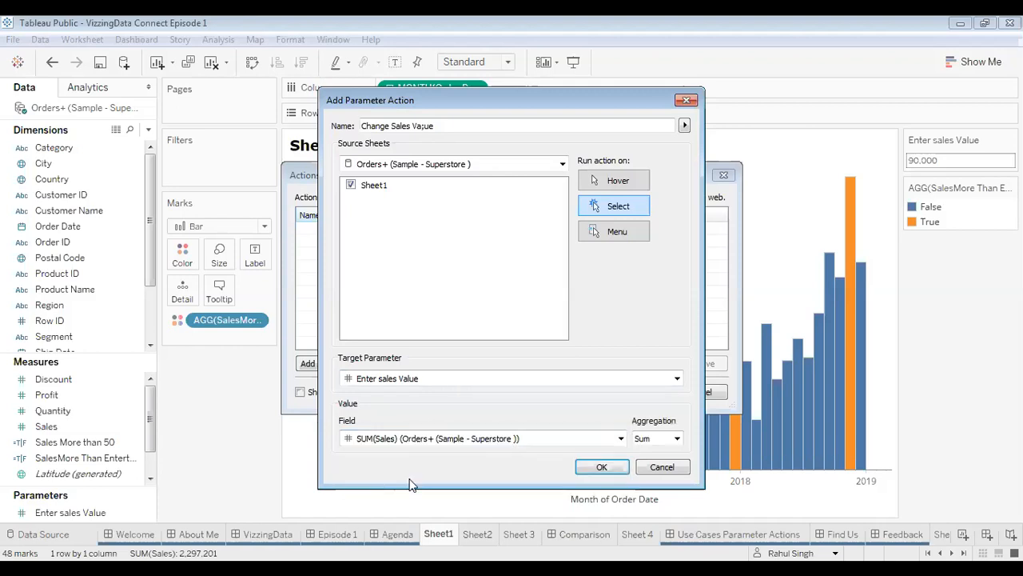
click(663, 438)
click(644, 451)
- Make the parameter action run on Hover and save it to the worksheet's actions
click(628, 187)
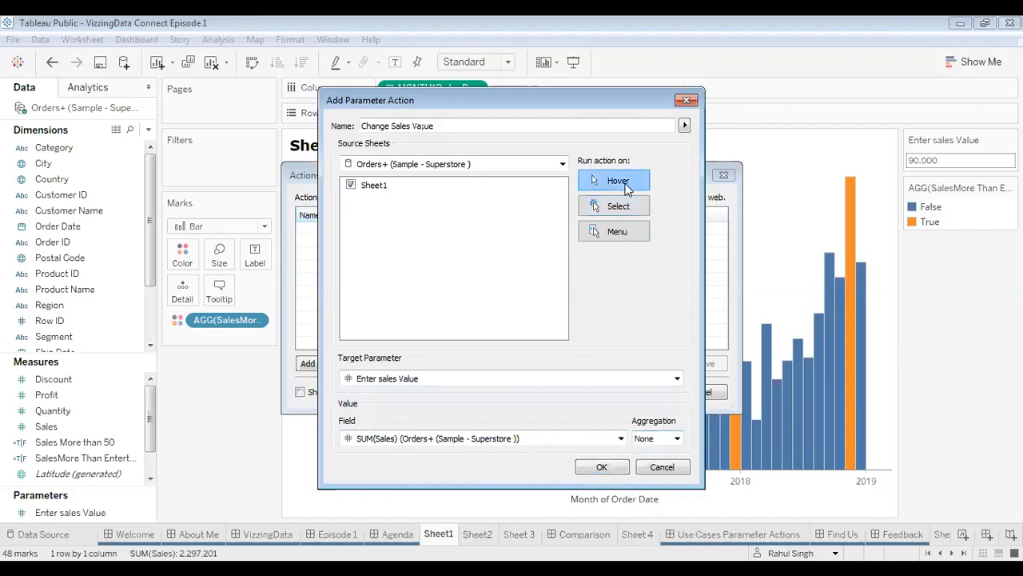
click(598, 467)
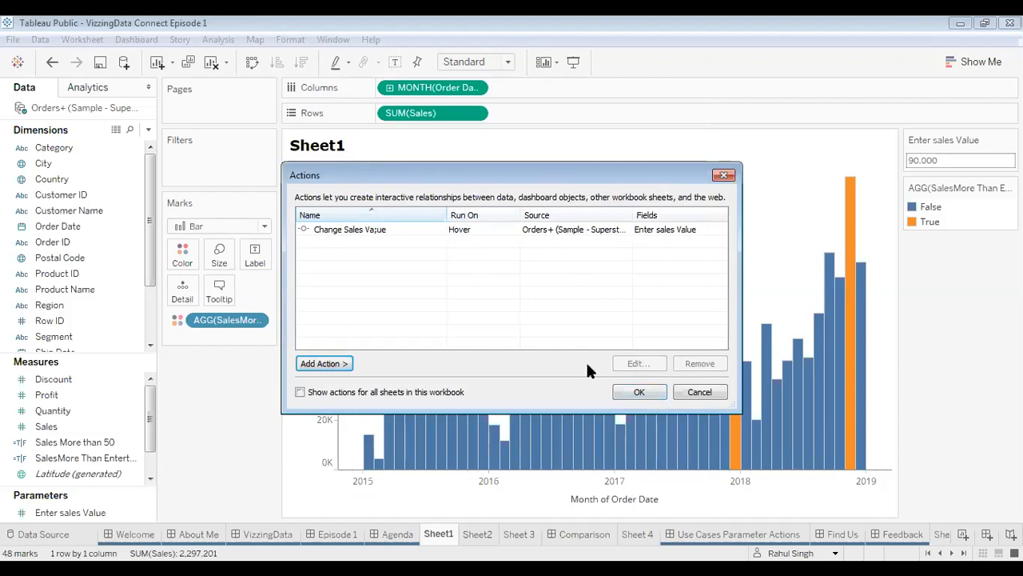
click(642, 392)
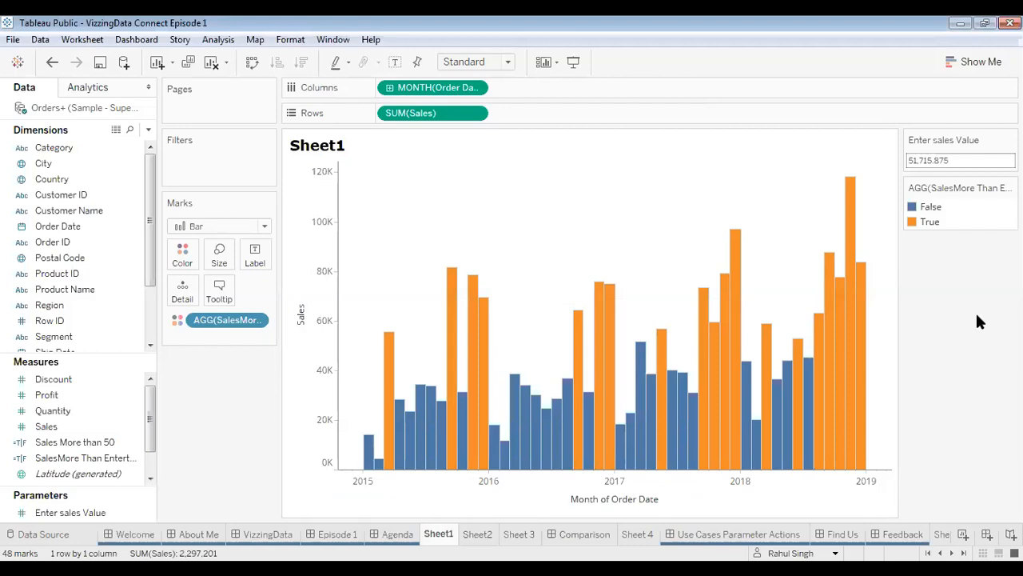
- Test the parameter action by pointing at several monthly bars, including March 2017, and watch how the coloring responds
mouse_move(642, 387)
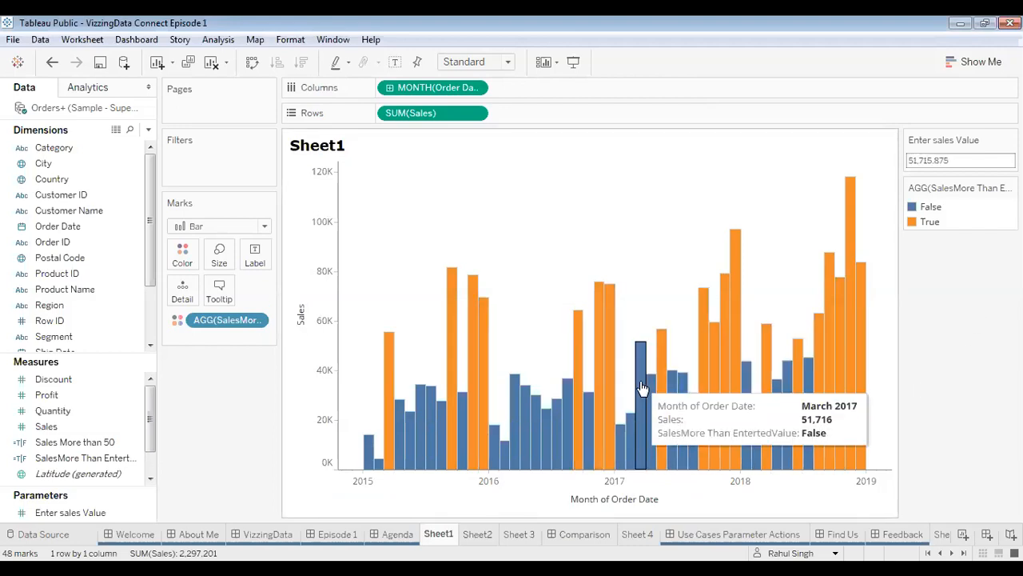
mouse_move(567, 393)
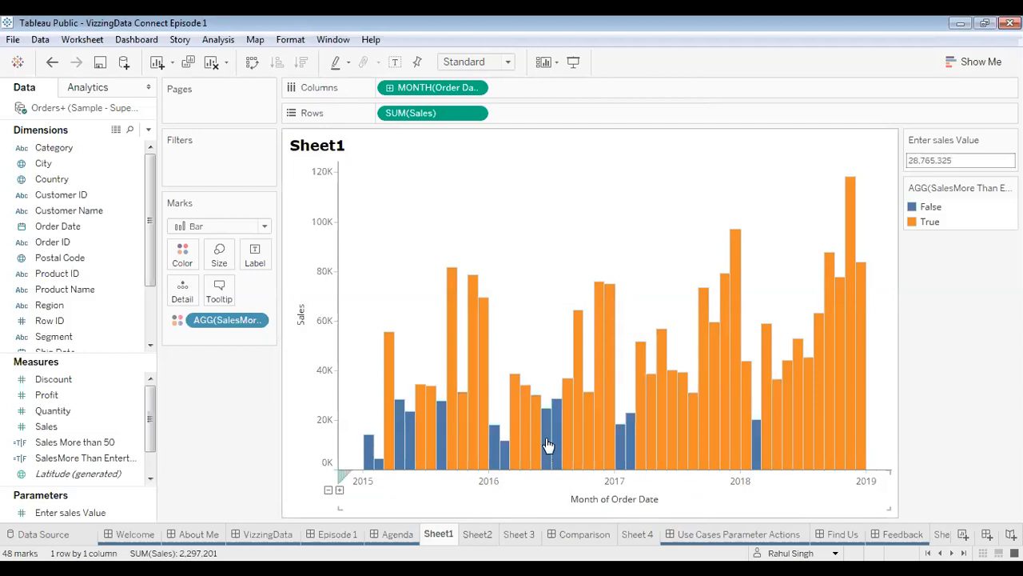
mouse_move(547, 442)
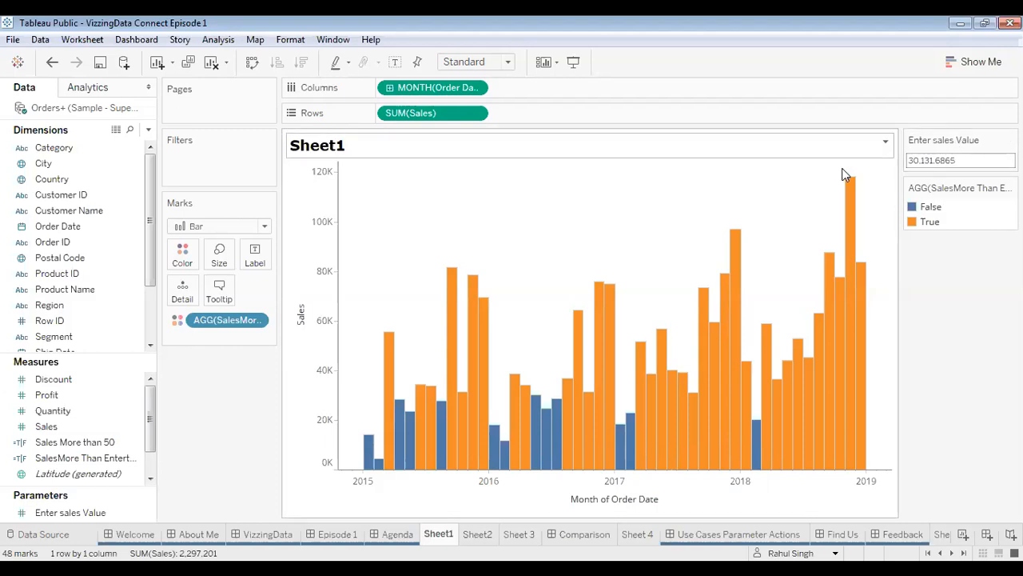
mouse_move(850, 192)
mouse_move(829, 279)
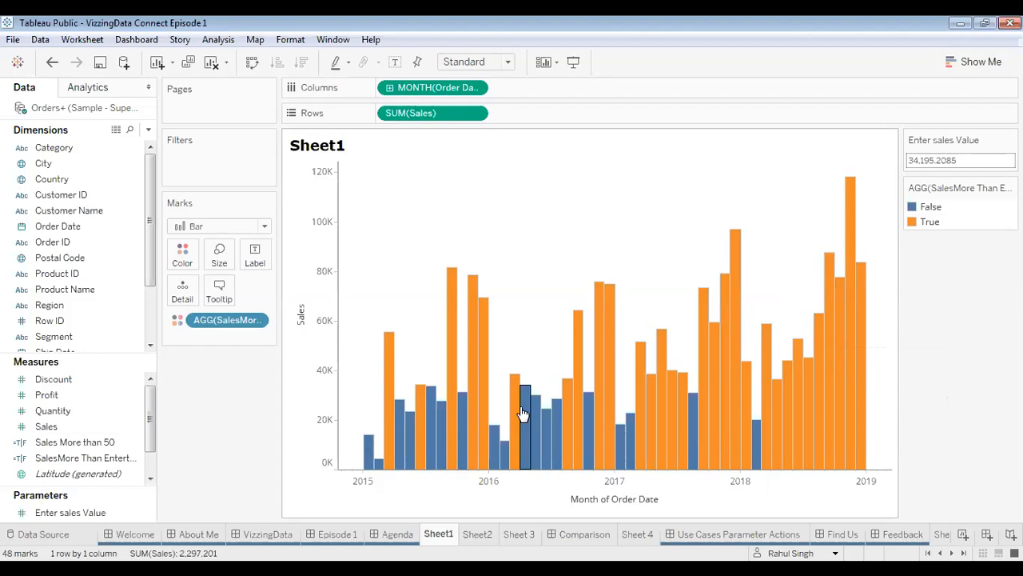
- On Sheet2, plot SUM(Sales) against the continuous month of Order Date as a line chart
mouse_move(435, 432)
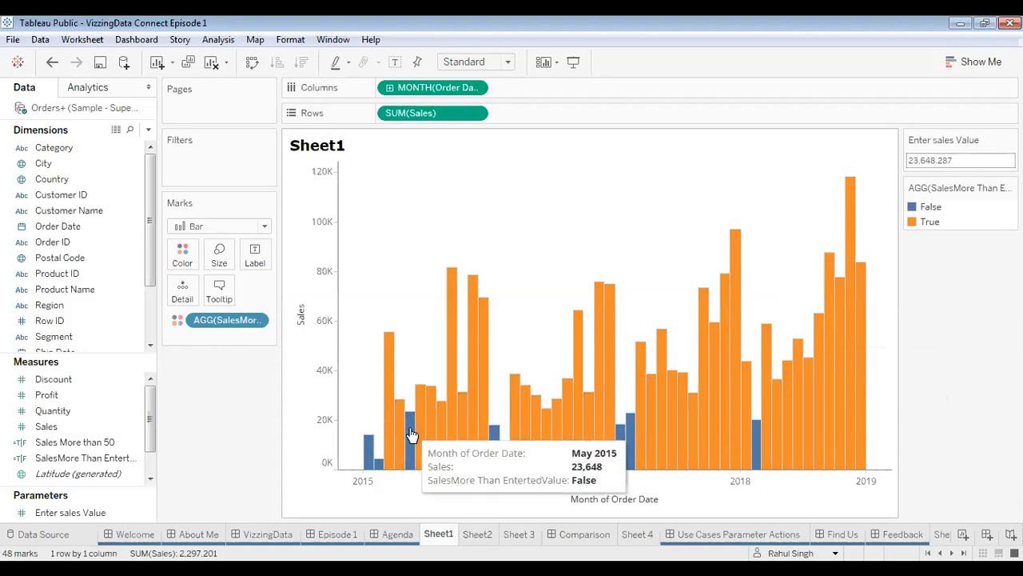
mouse_move(700, 336)
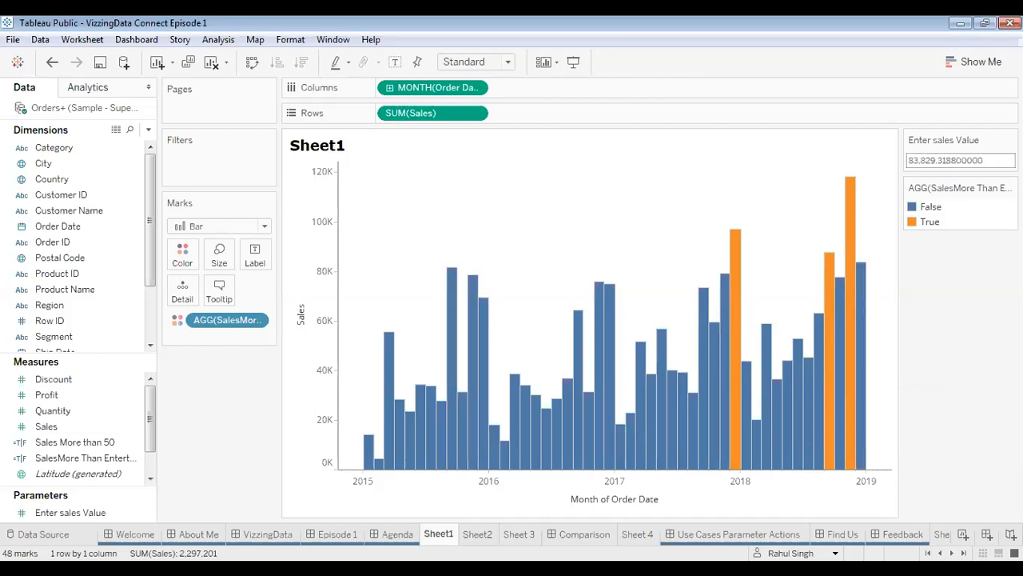
click(476, 534)
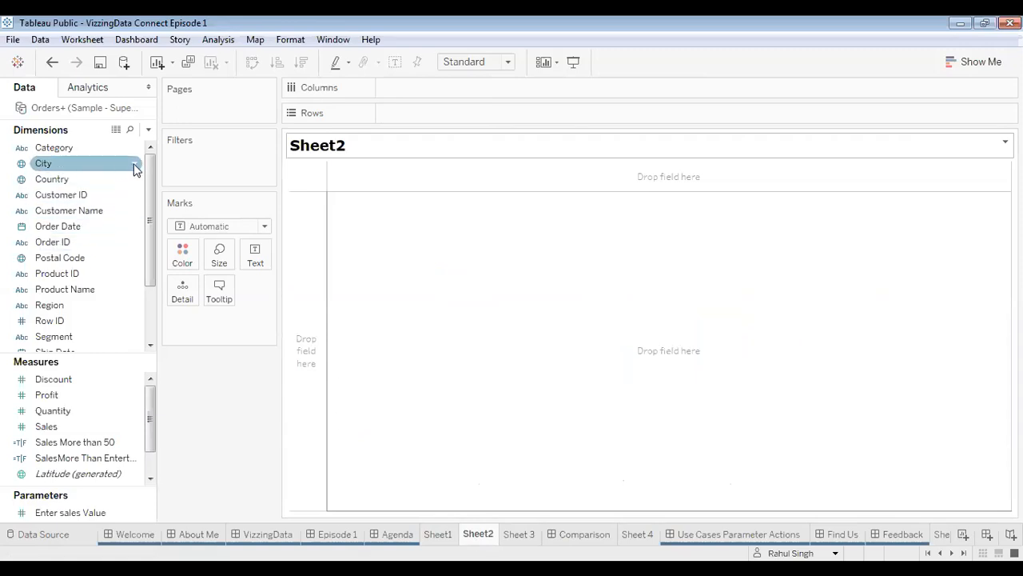
drag(54, 229, 413, 90)
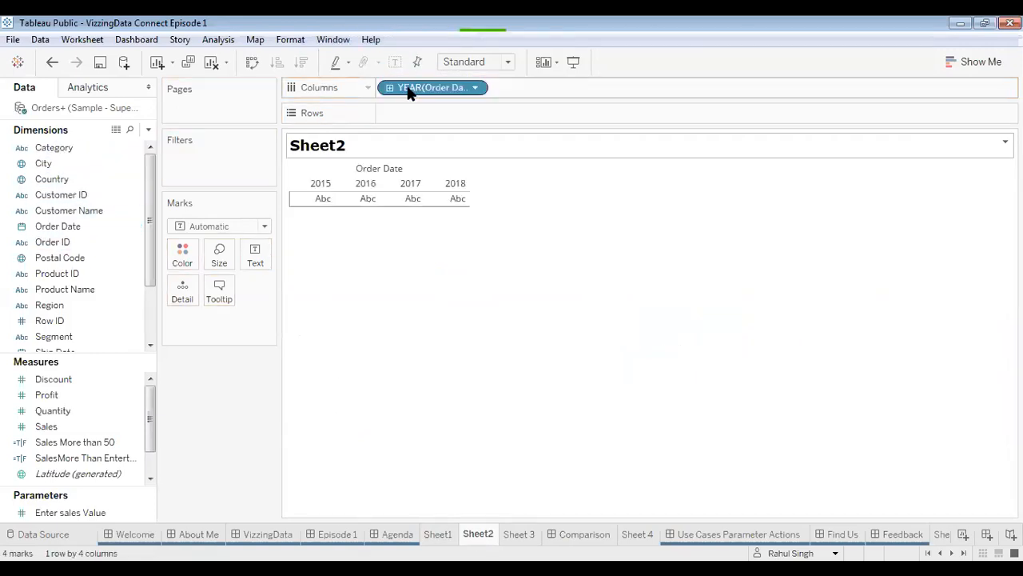
click(475, 88)
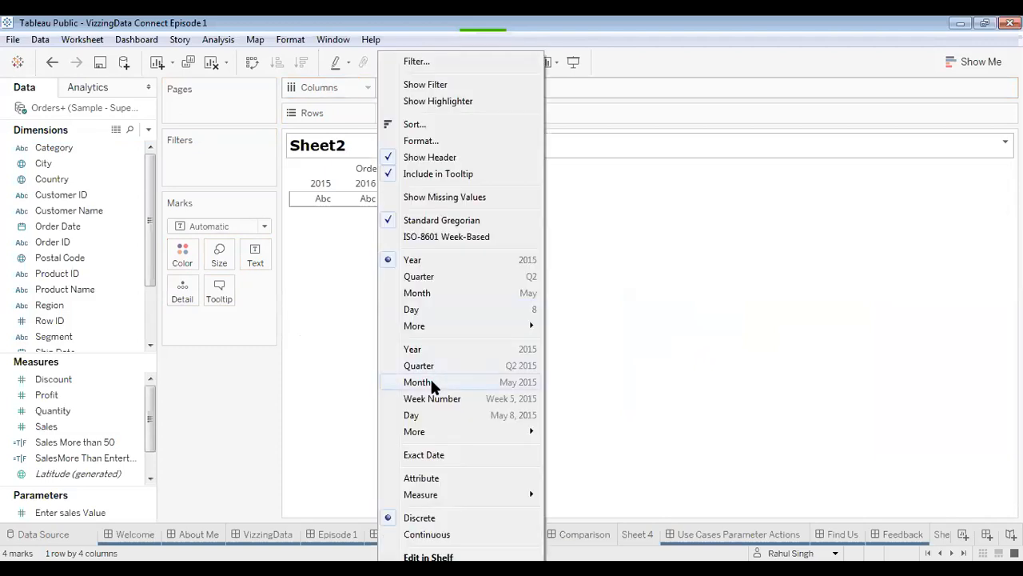
click(430, 382)
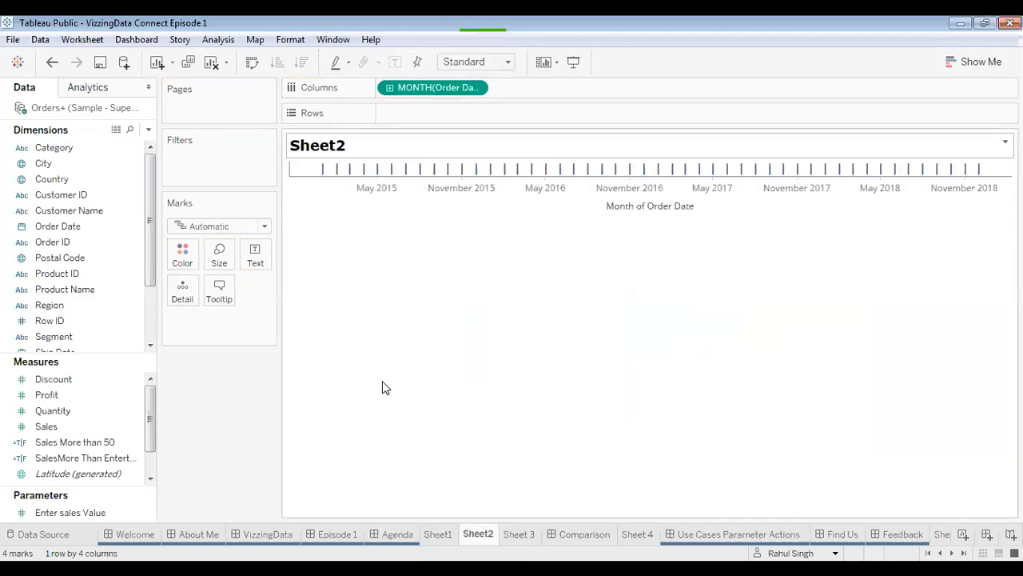
mouse_move(46, 427)
mouse_down()
mouse_move(401, 170)
mouse_move(432, 112)
mouse_up()
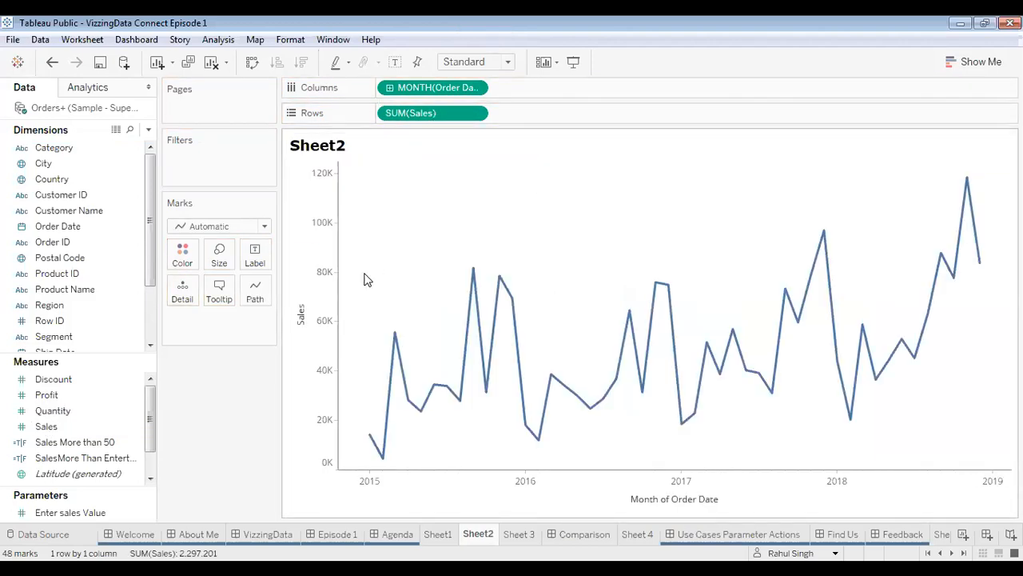
- Create a parameter named "Select Month" with the Date data type and all values allowed
mouse_move(825, 245)
mouse_move(826, 251)
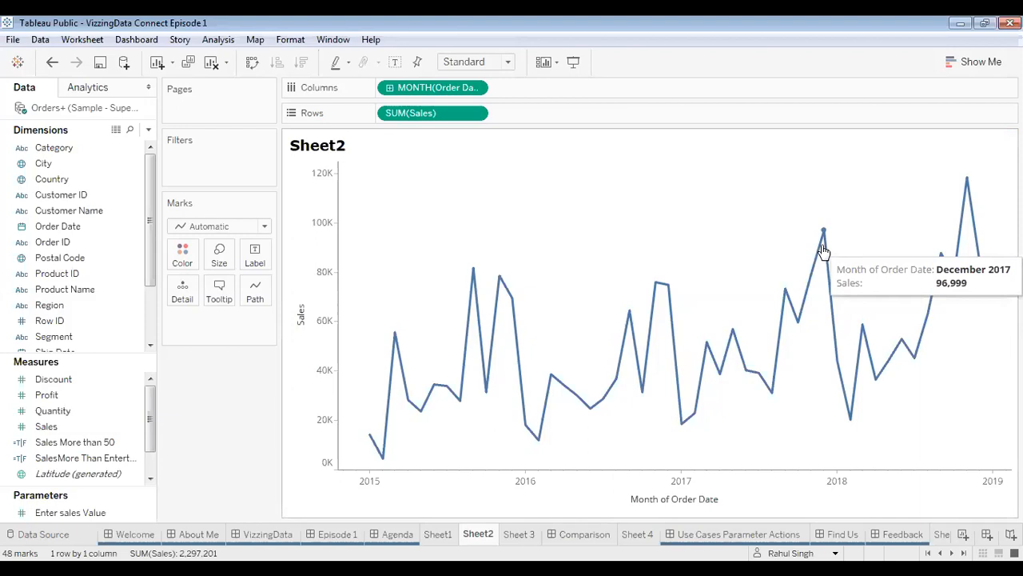
click(149, 130)
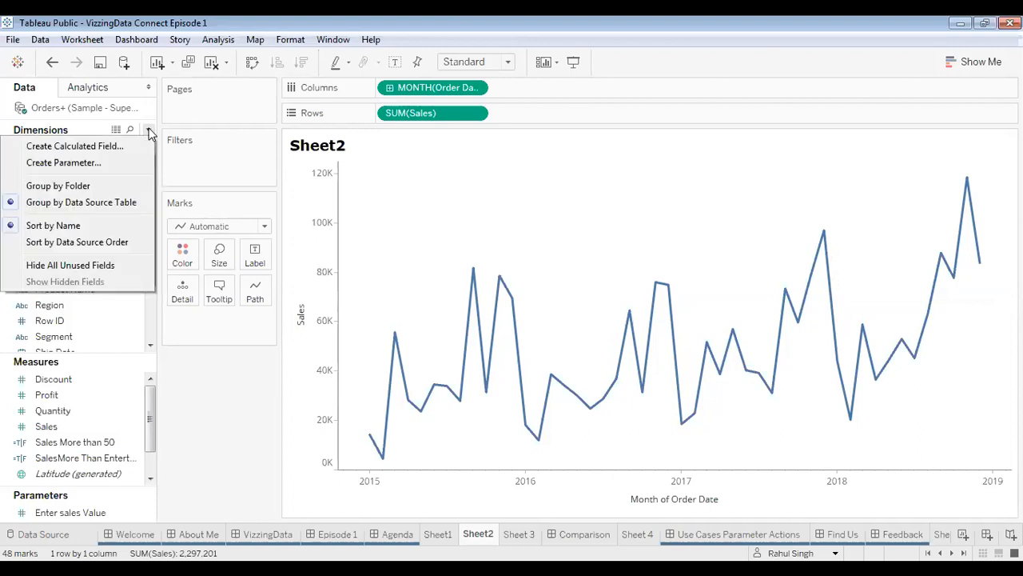
click(93, 163)
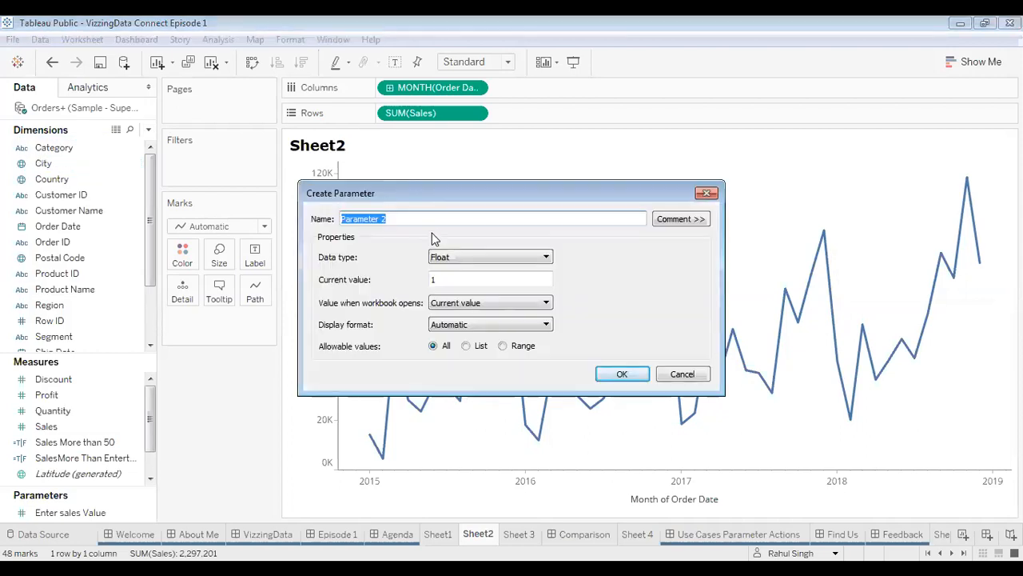
text(Select Month)
click(480, 258)
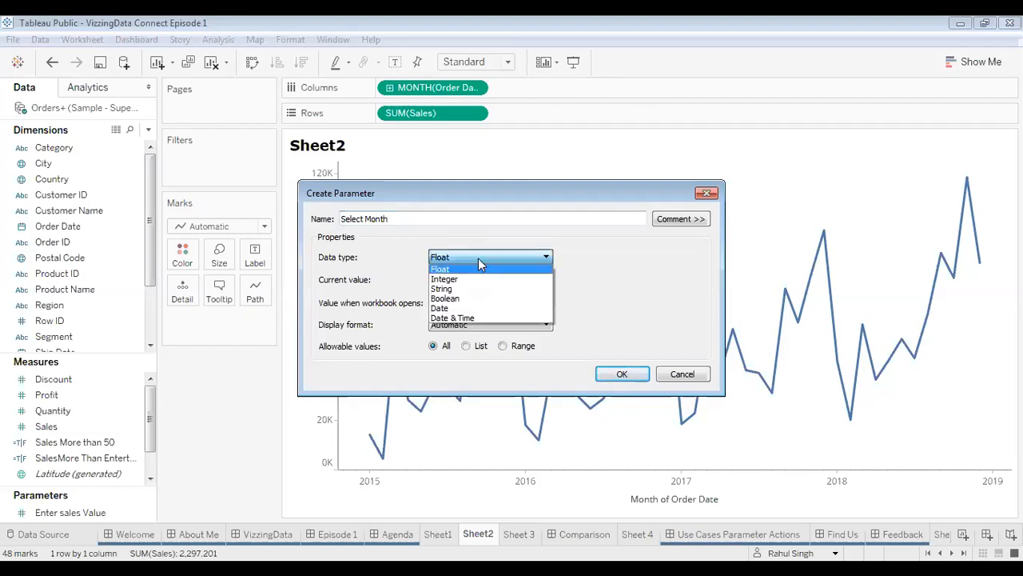
click(448, 309)
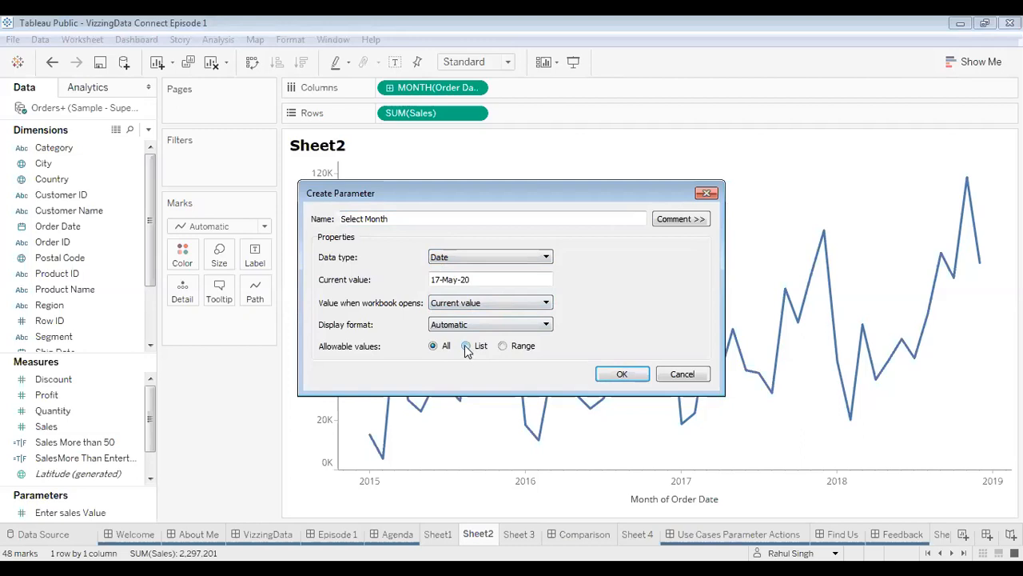
click(624, 374)
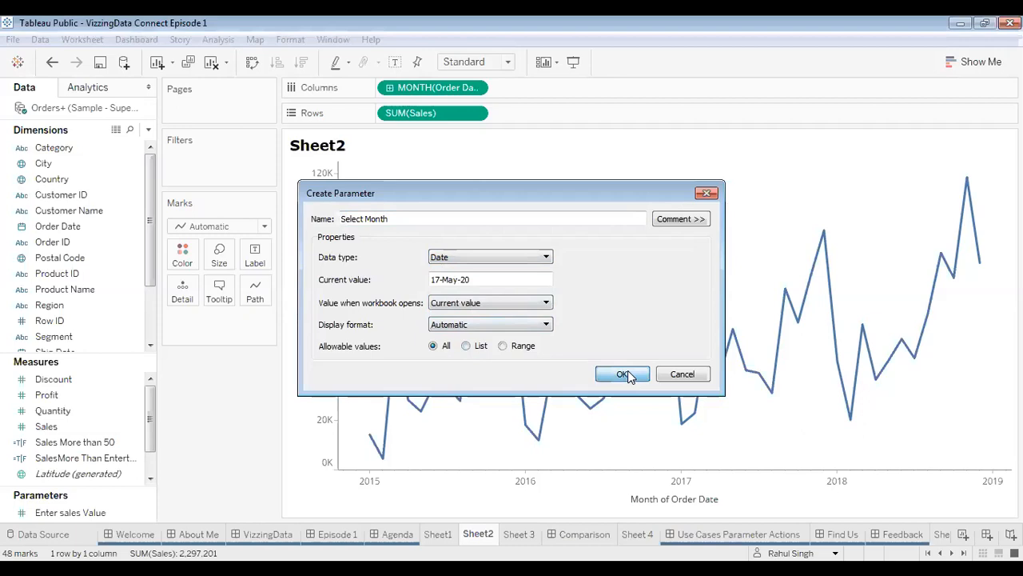
- Show the Select Month parameter control on the sheet and browse its calendar back to April 2020
right_click(111, 515)
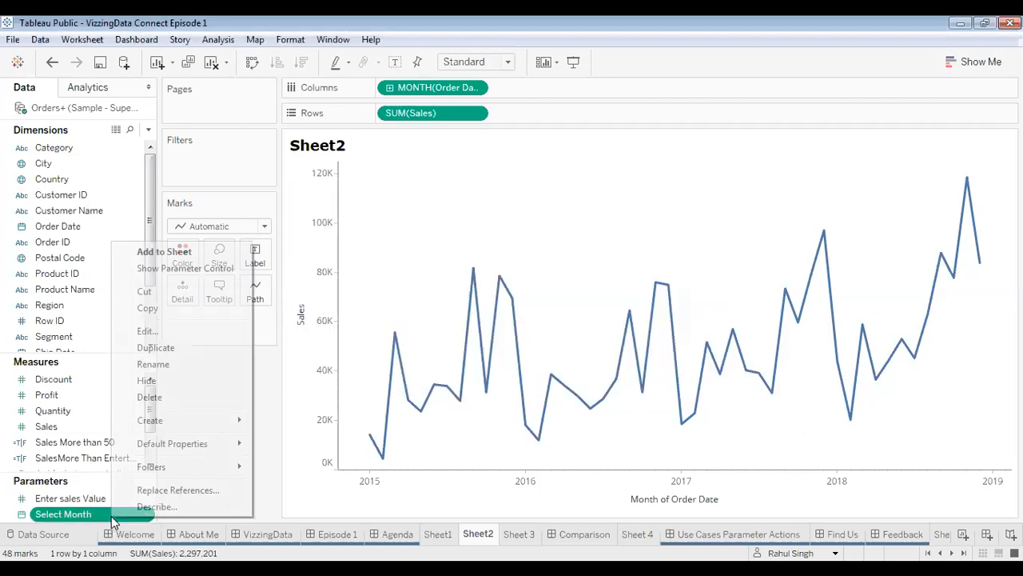
click(181, 273)
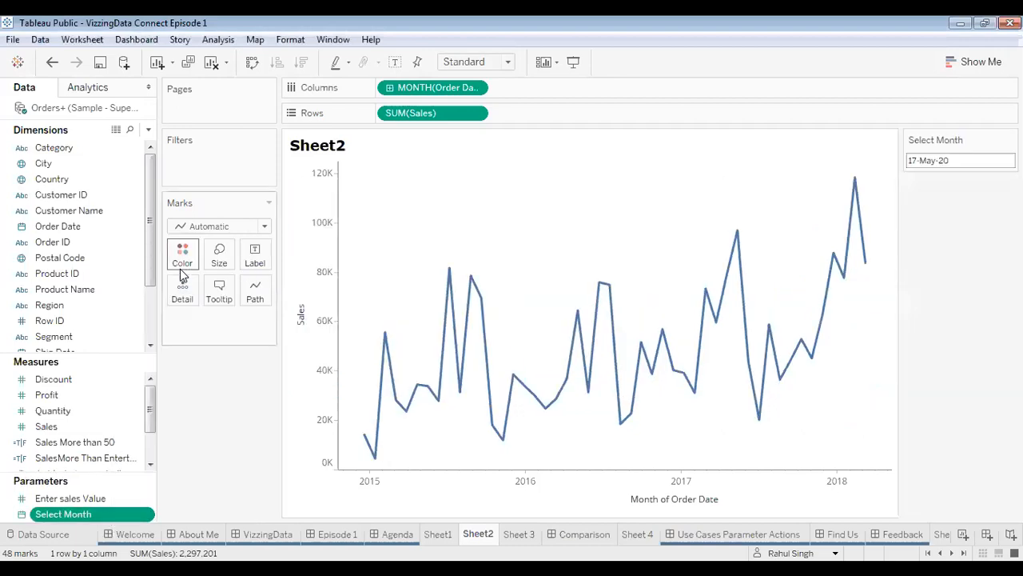
click(977, 165)
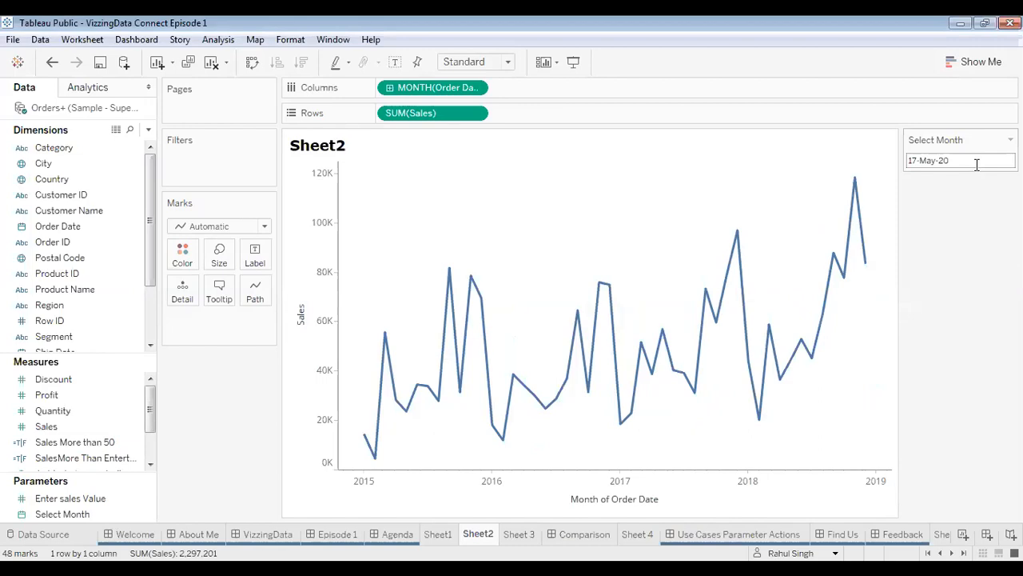
click(977, 164)
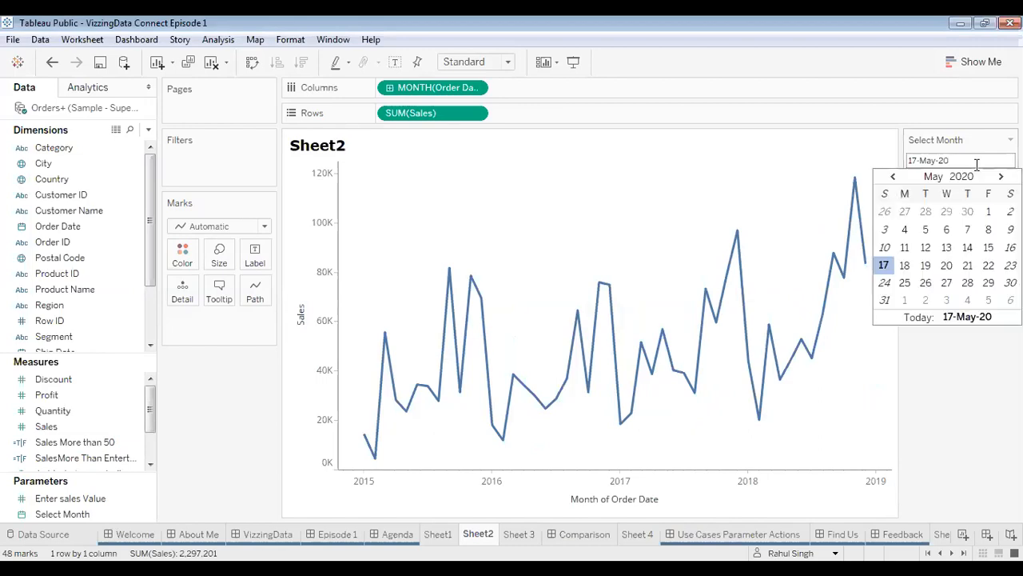
click(895, 177)
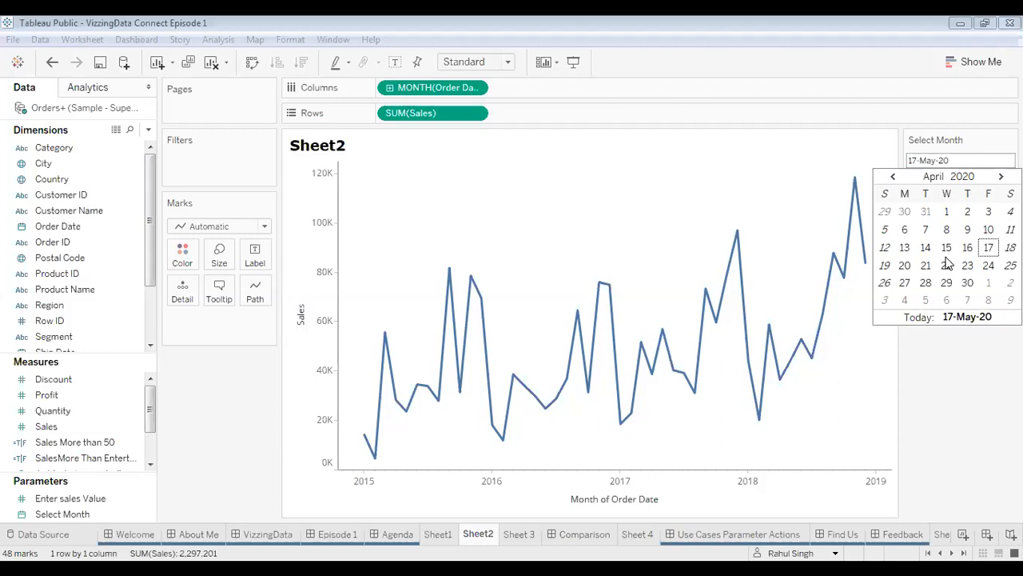
click(948, 441)
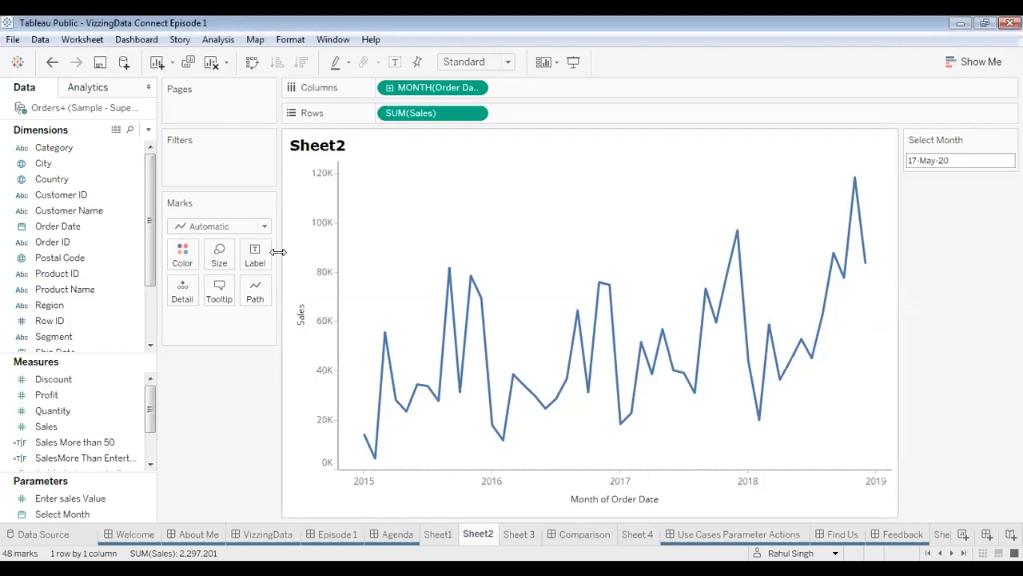
- Start a new calculated field named "MOnthOrder Date"
click(83, 229)
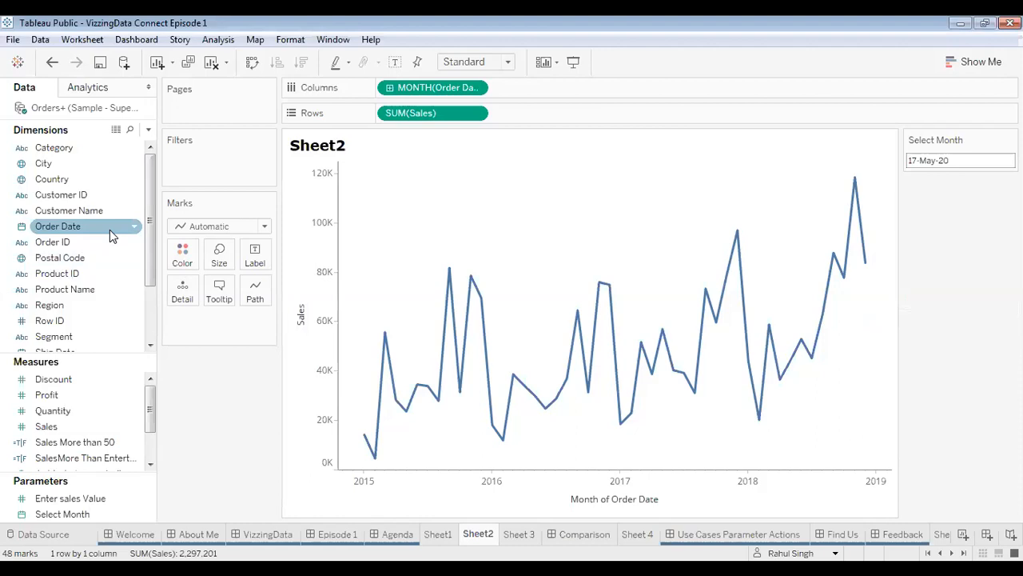
click(148, 130)
click(120, 143)
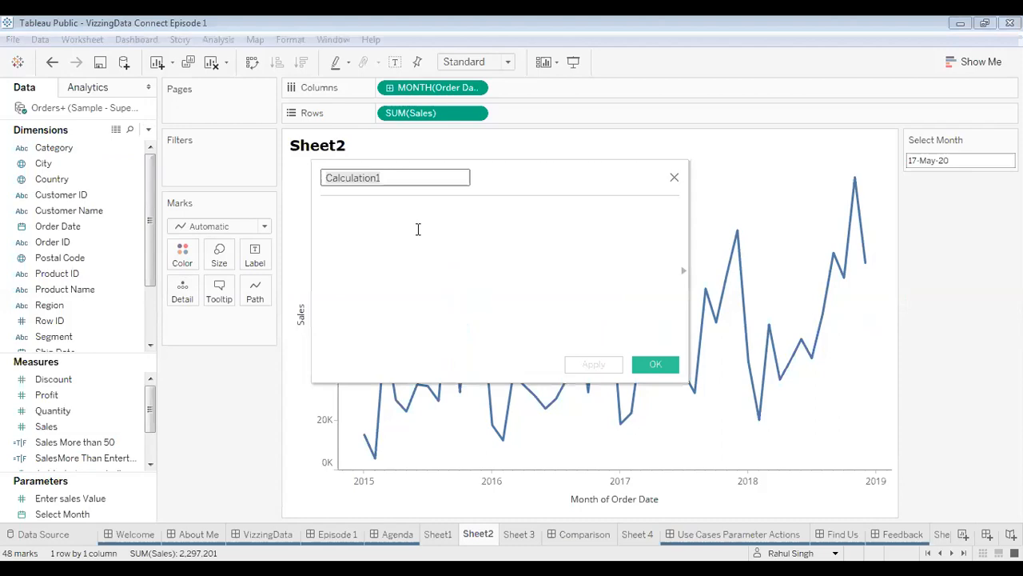
text(MOnthO)
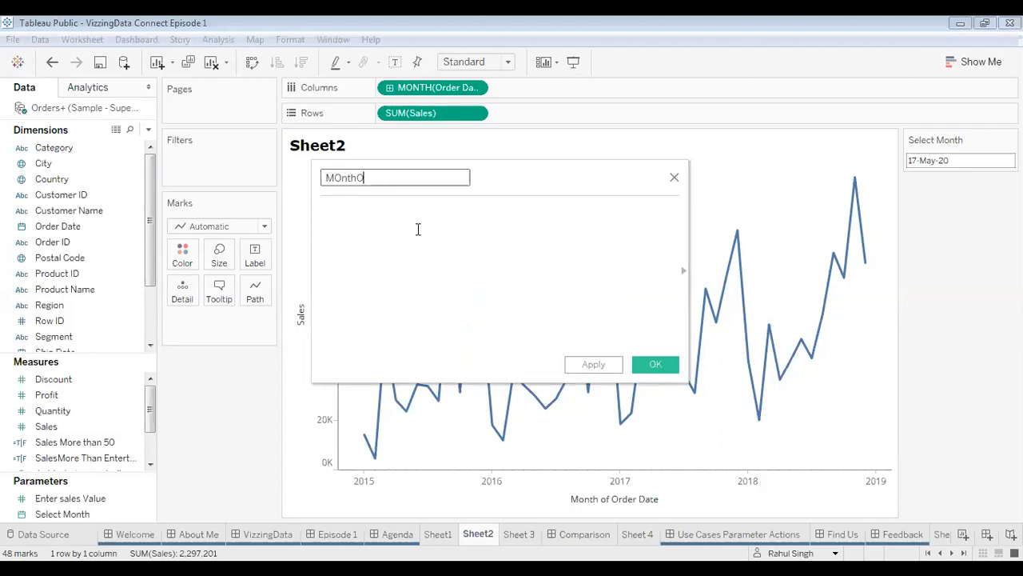
text(rder Date)
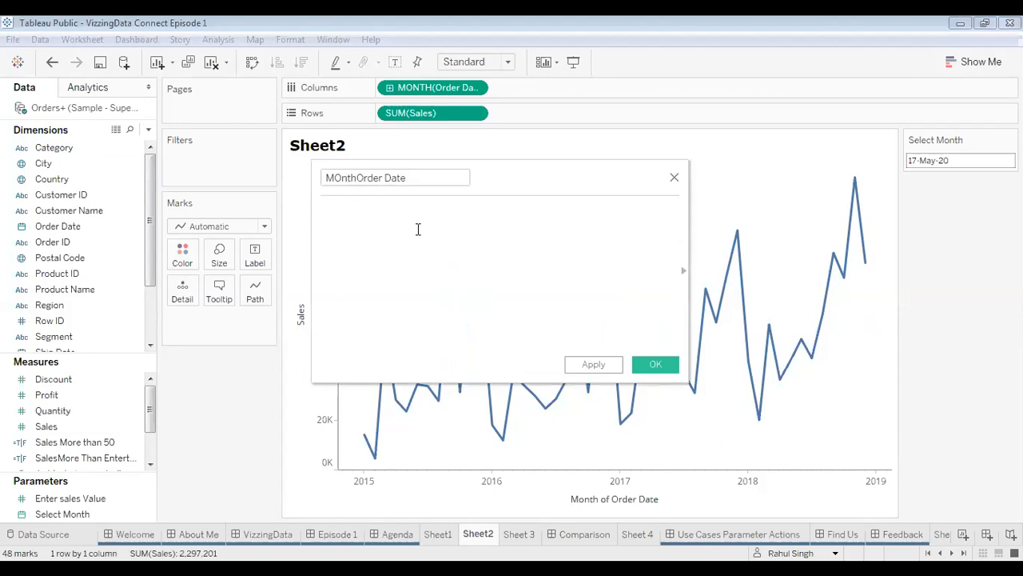
- Define the calculation as DATETRUNC('month',[Order Date]), save it, and set the new field's data type to Date
text(datetrunc)
key(Return)
text(')
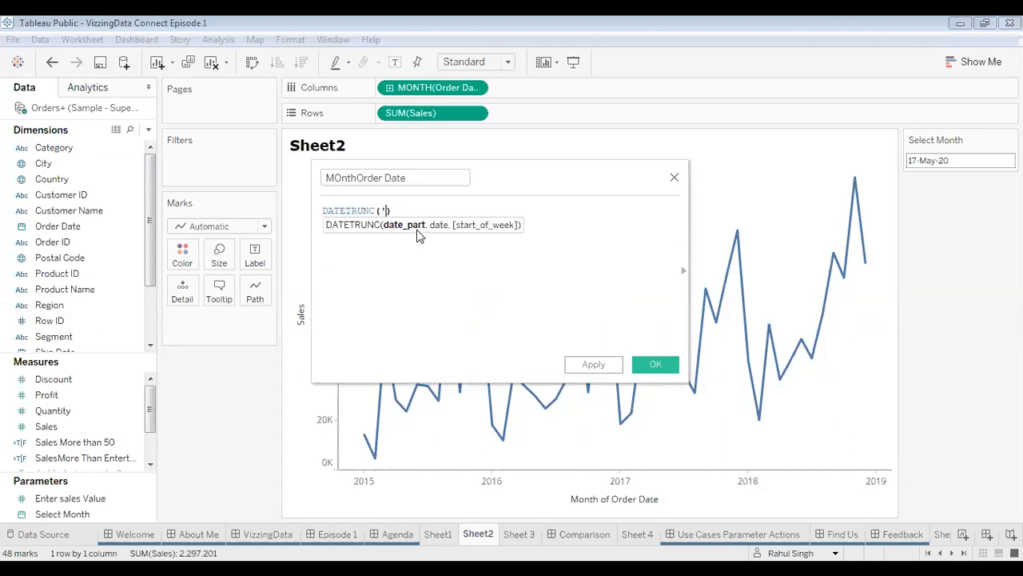
text(month',or)
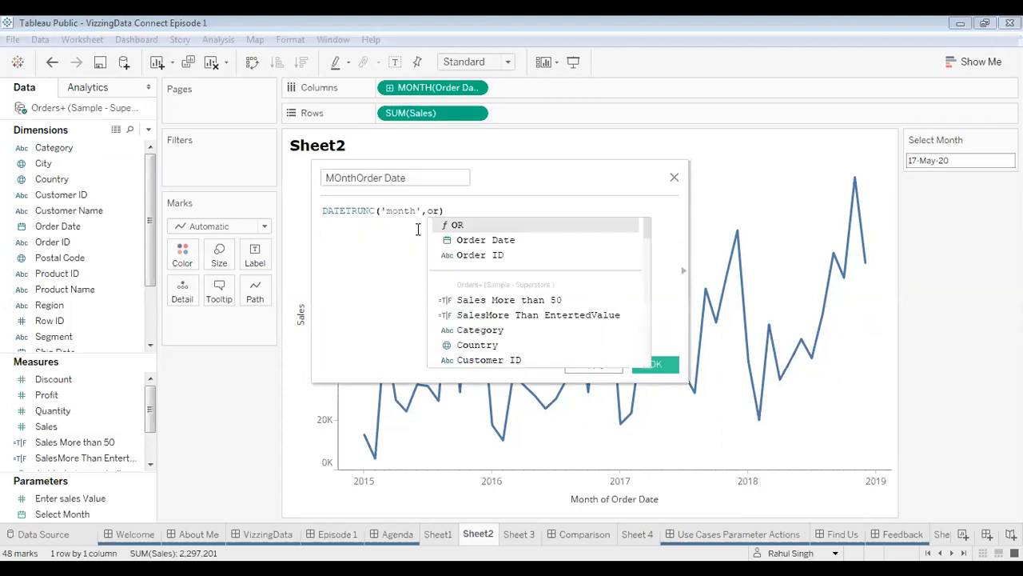
key(Down)
key(Return)
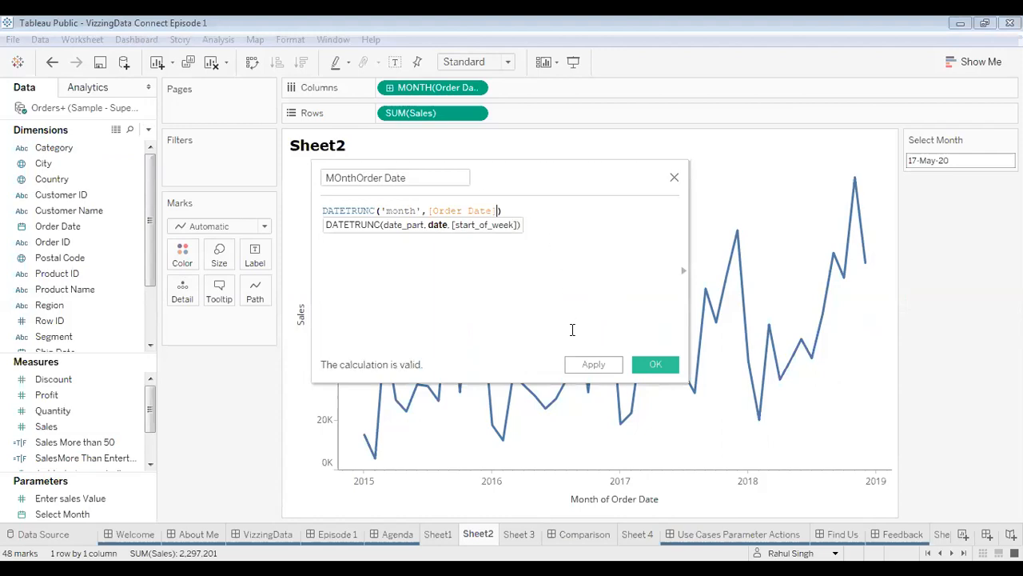
click(655, 365)
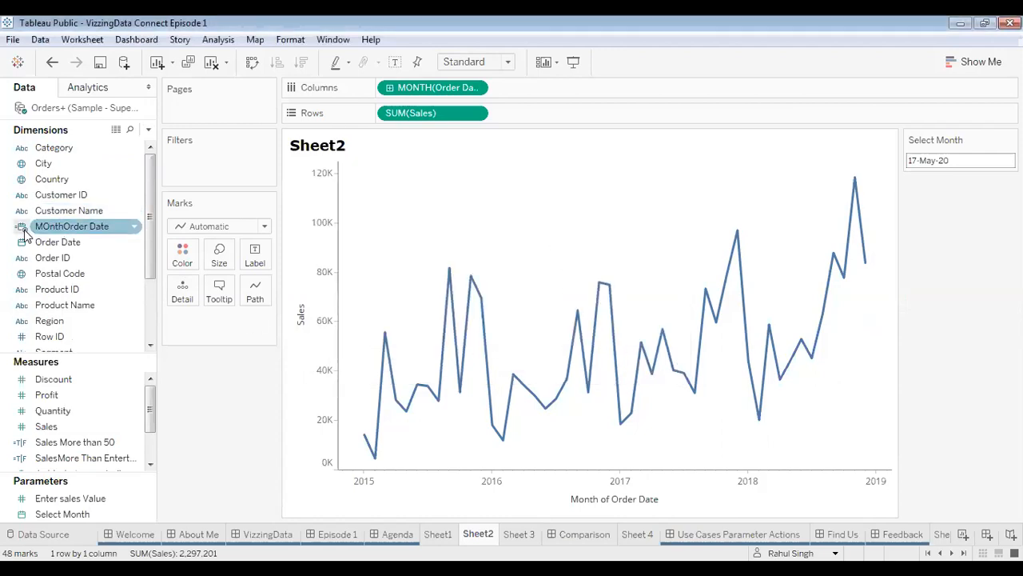
click(22, 229)
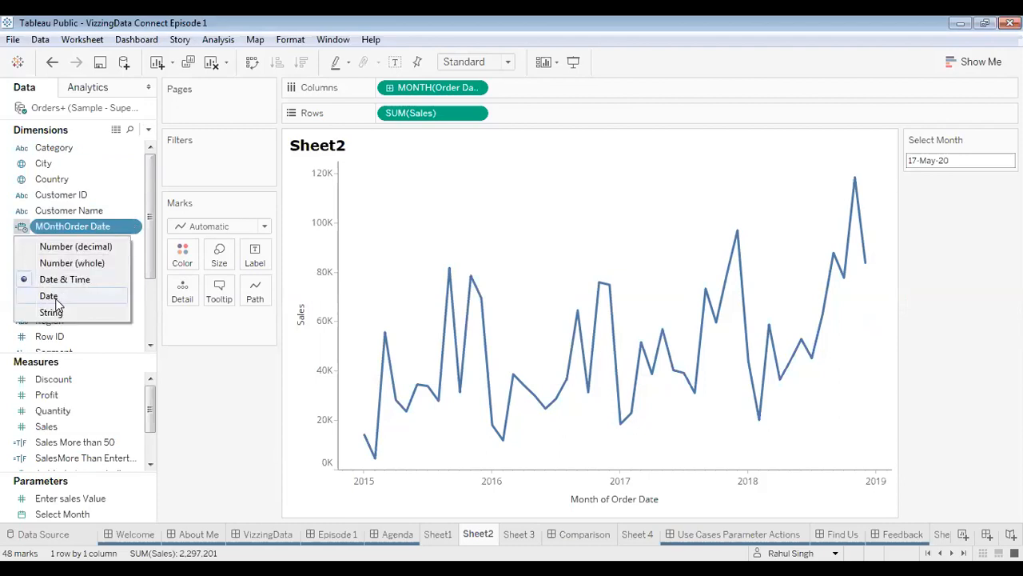
click(48, 296)
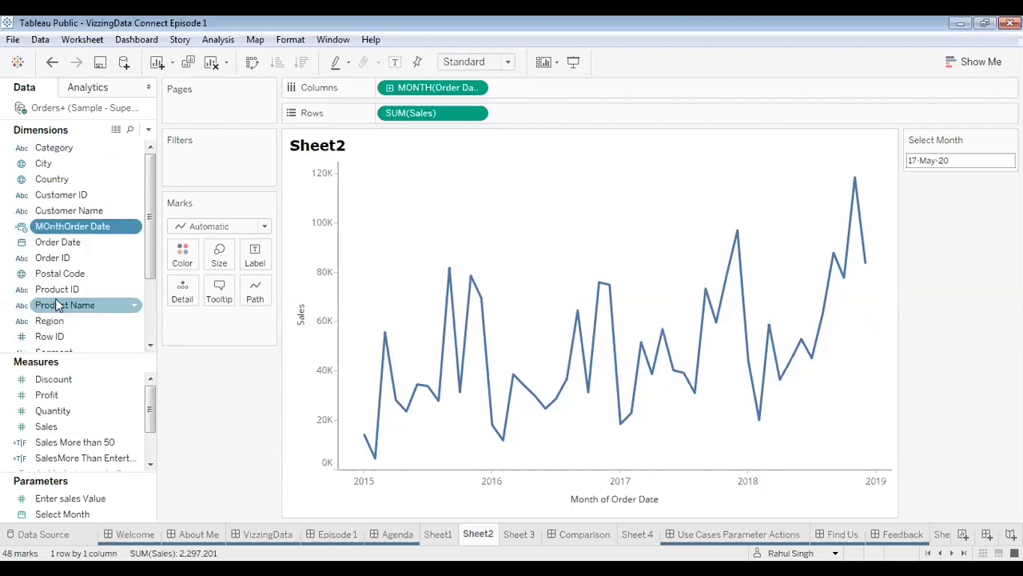
- Delete the Select Month parameter
click(54, 517)
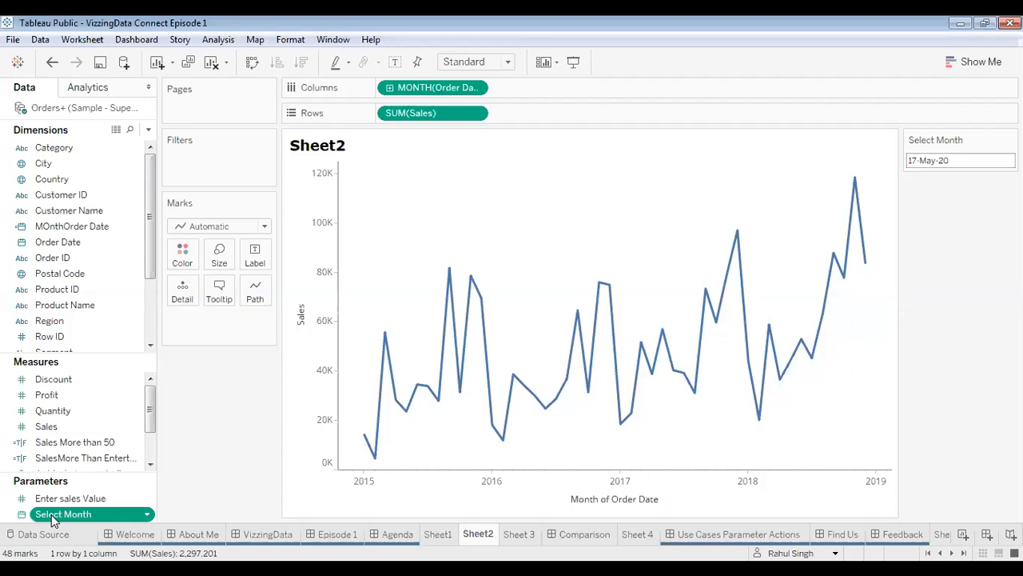
right_click(52, 516)
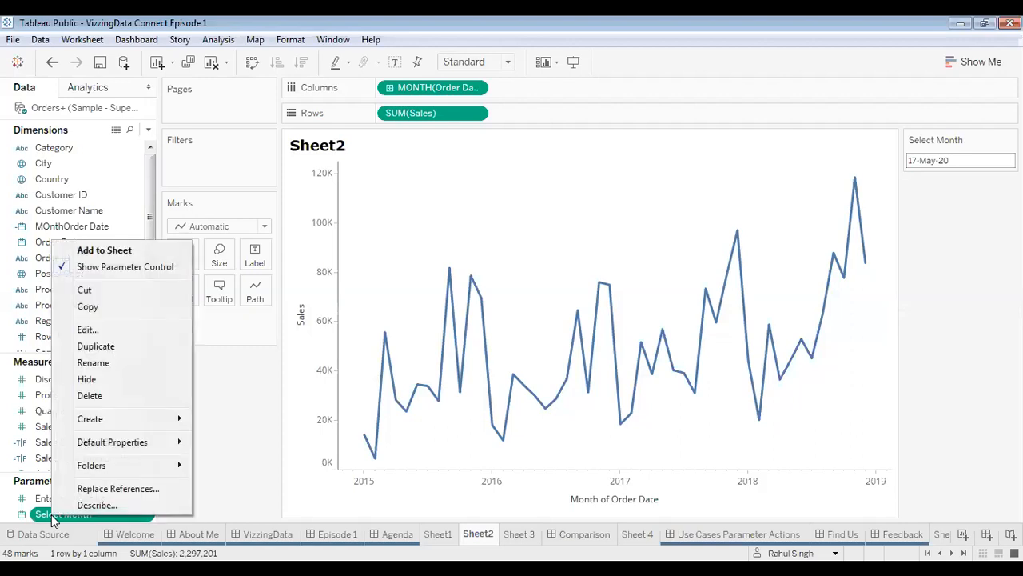
click(94, 397)
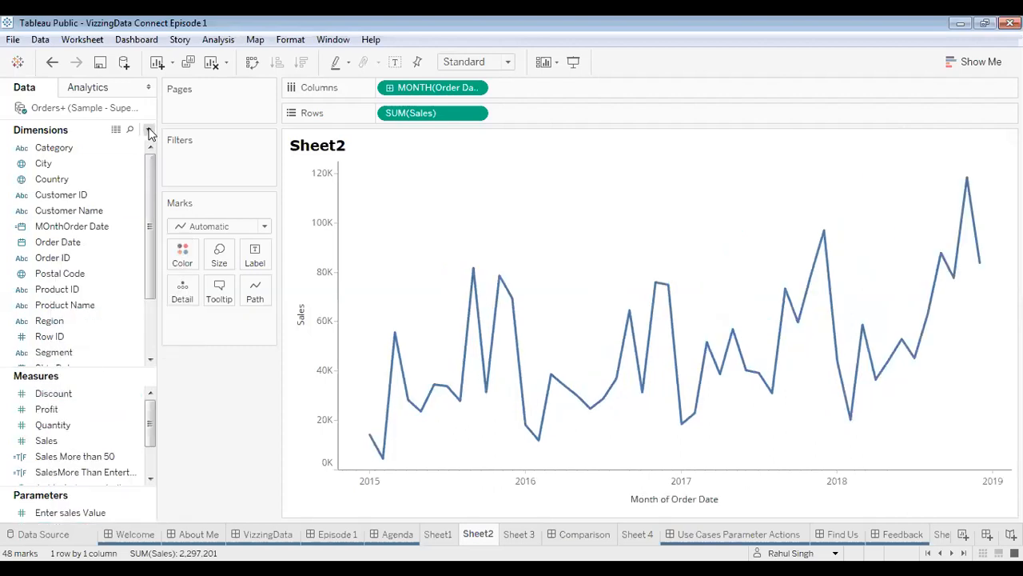
- Start a new parameter named "Select Month" and set its data type to Date
click(149, 132)
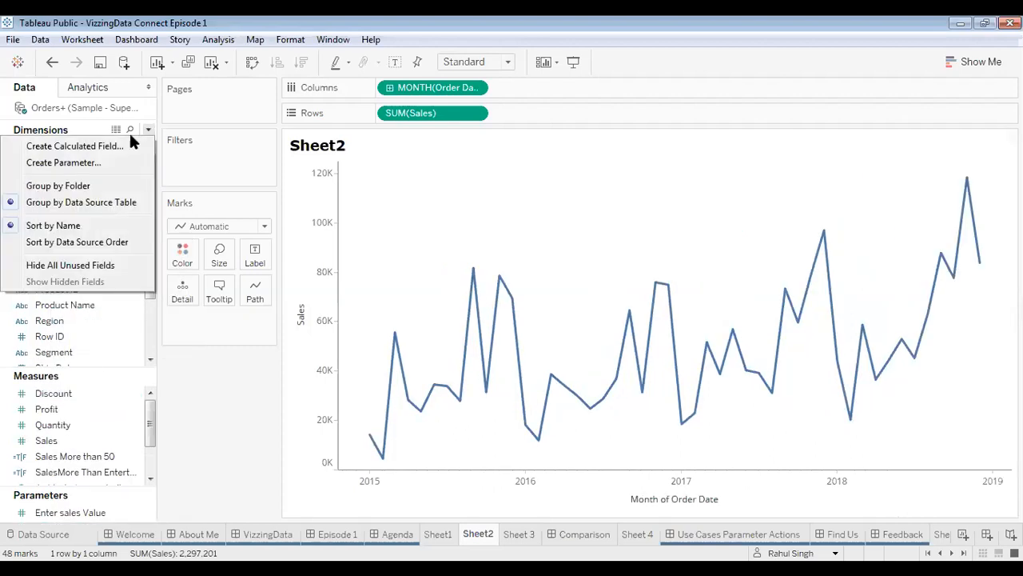
click(99, 161)
text(Select Month)
click(485, 257)
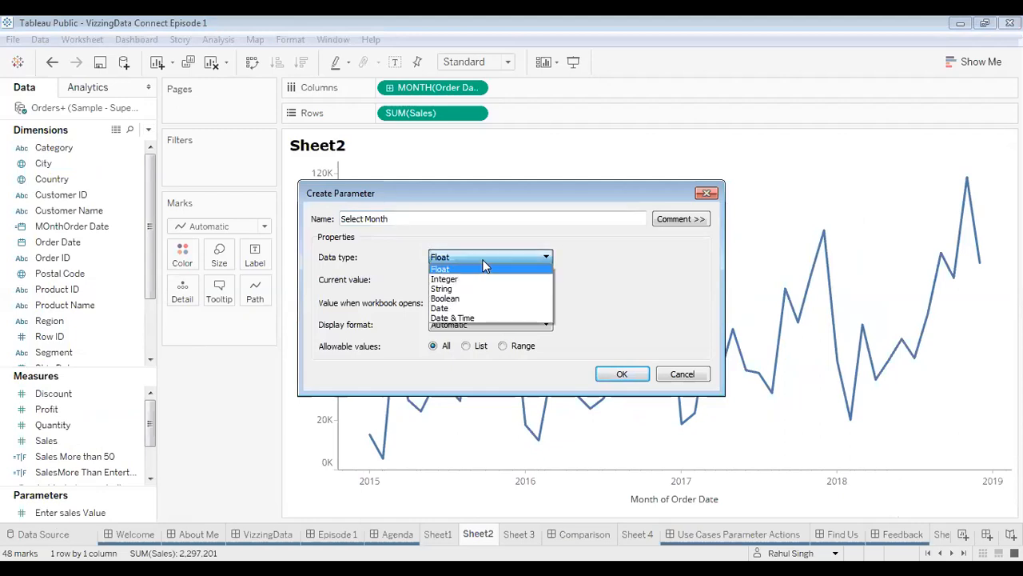
click(450, 308)
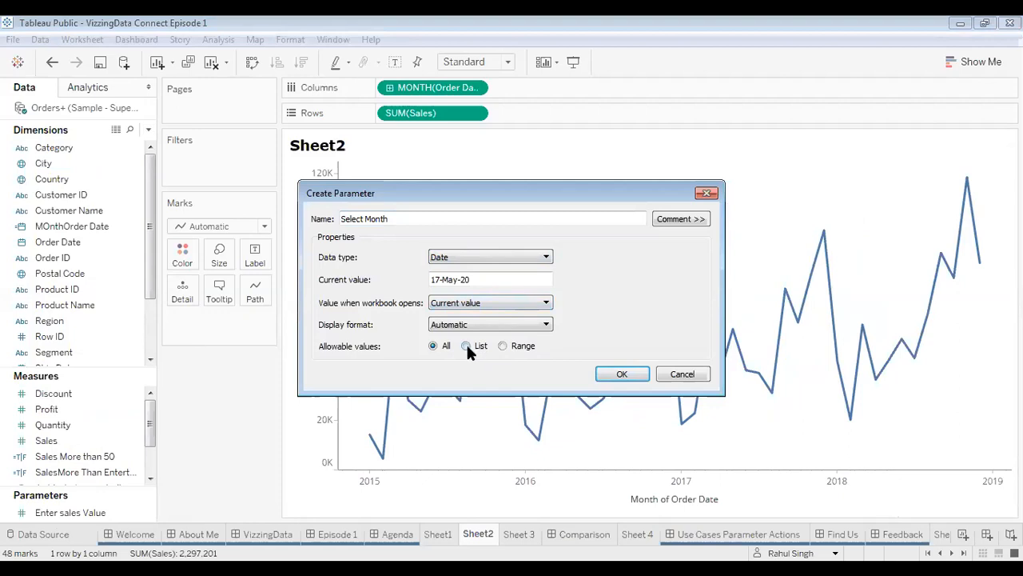
- Try limiting the parameter to a range of values set from the MOnthOrder Date field
click(504, 347)
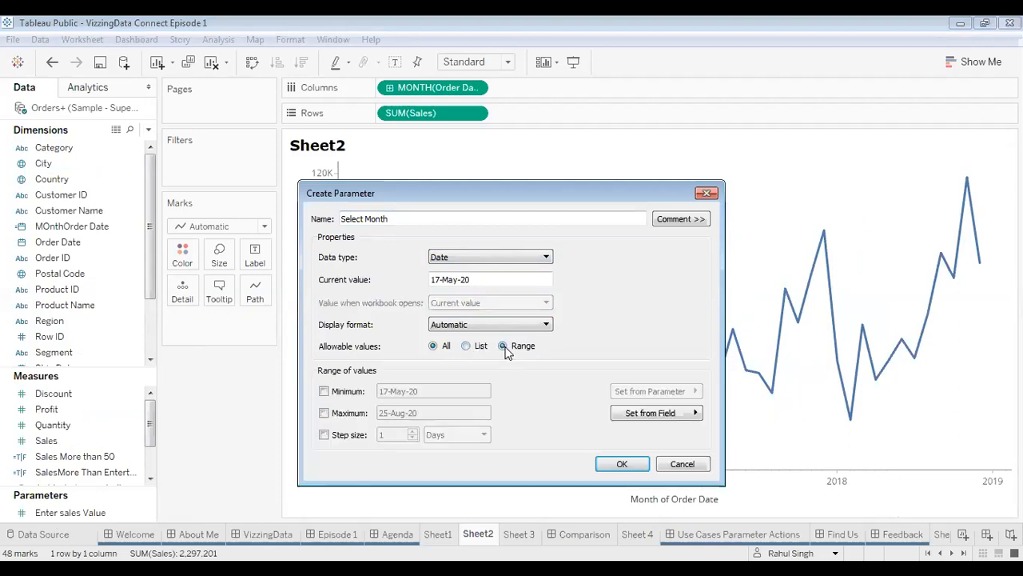
click(666, 418)
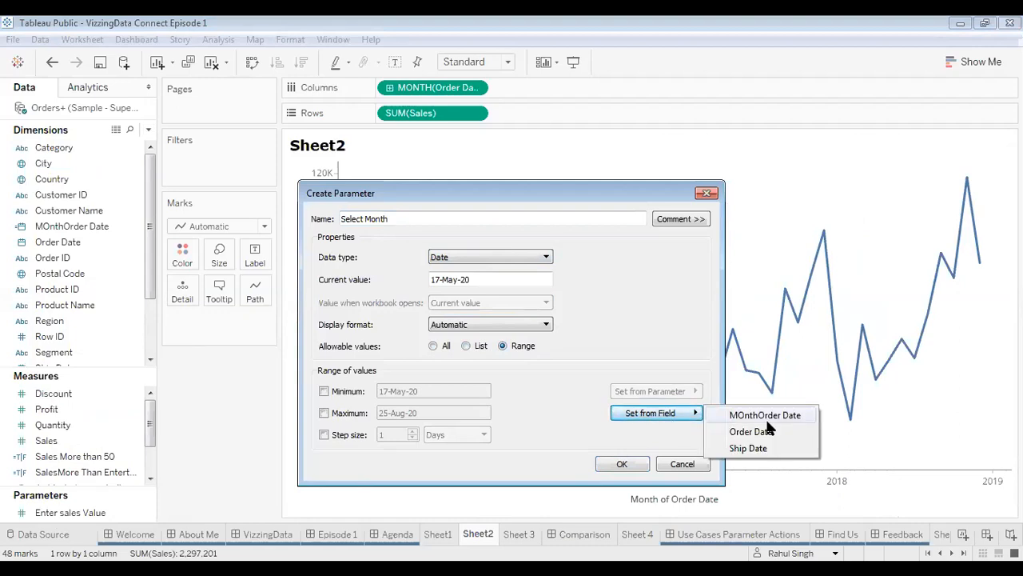
click(759, 416)
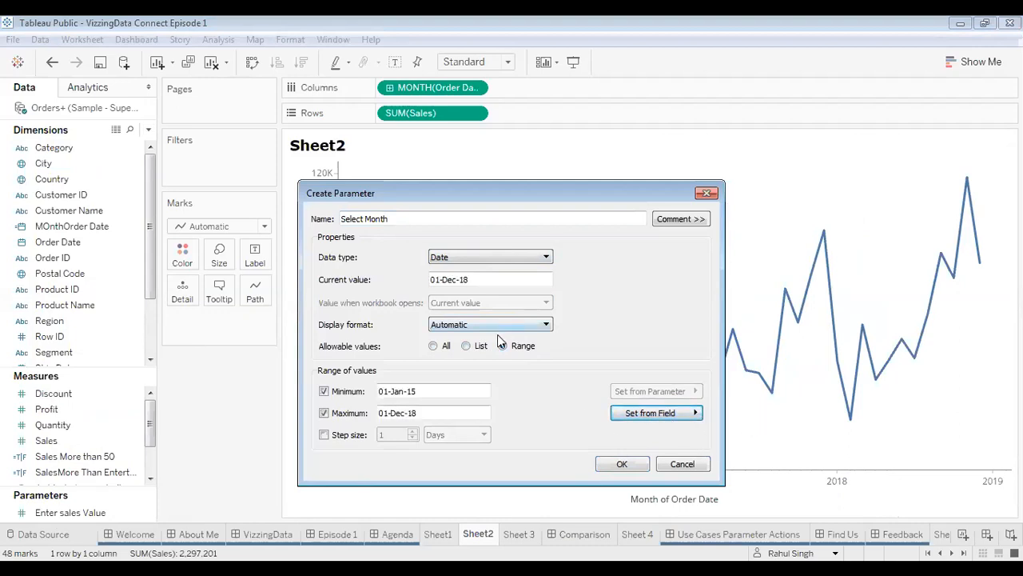
- Restrict the parameter to a fixed list, replace the existing entries with the values of MOnthOrder Date, and save it
click(467, 346)
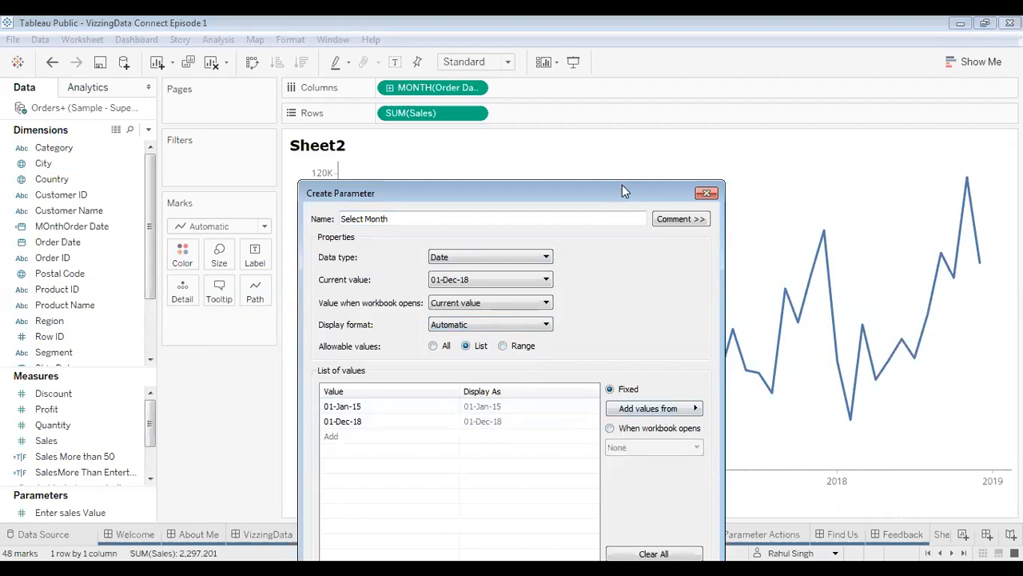
drag(622, 187, 605, 132)
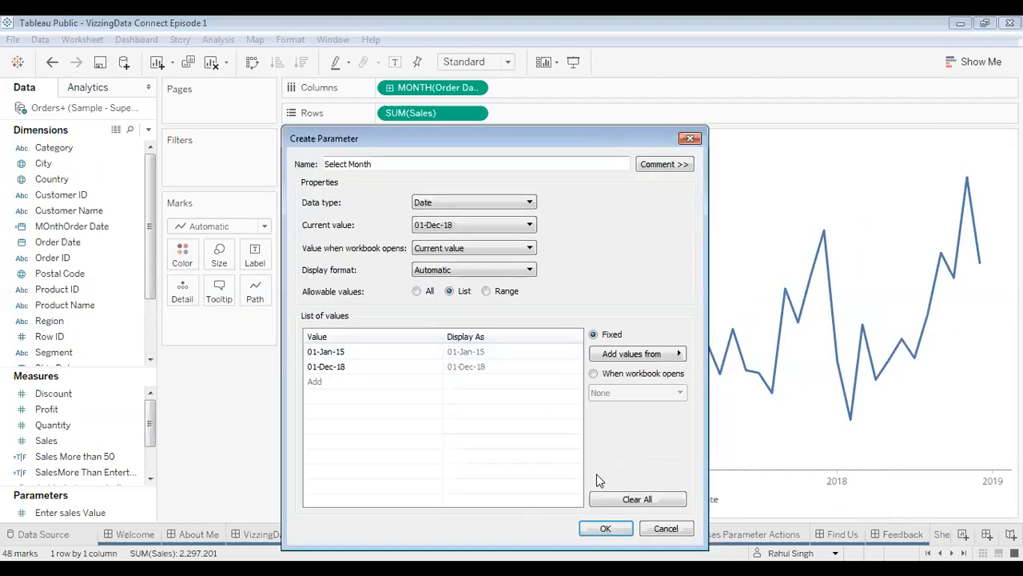
click(622, 500)
click(640, 354)
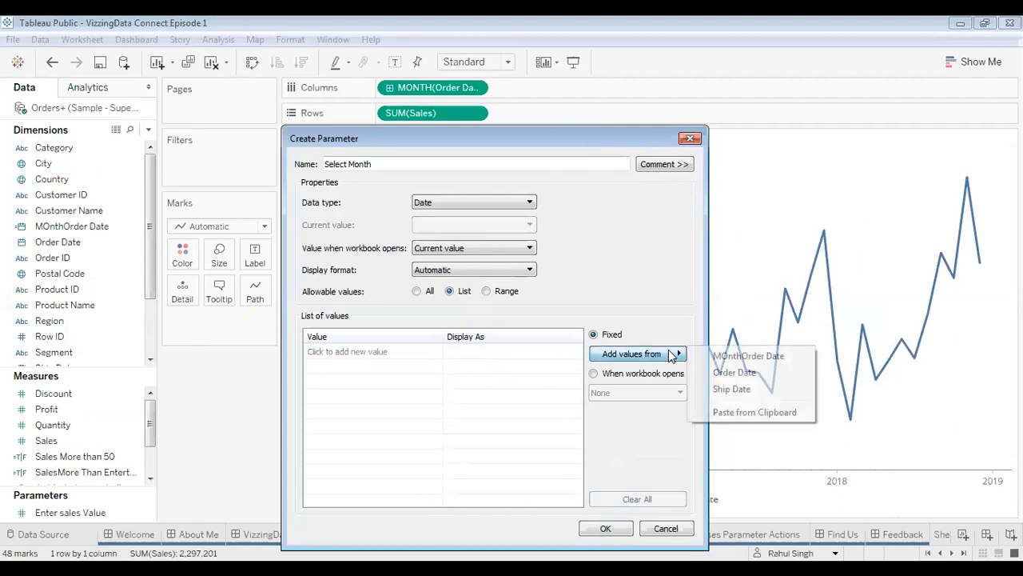
click(749, 371)
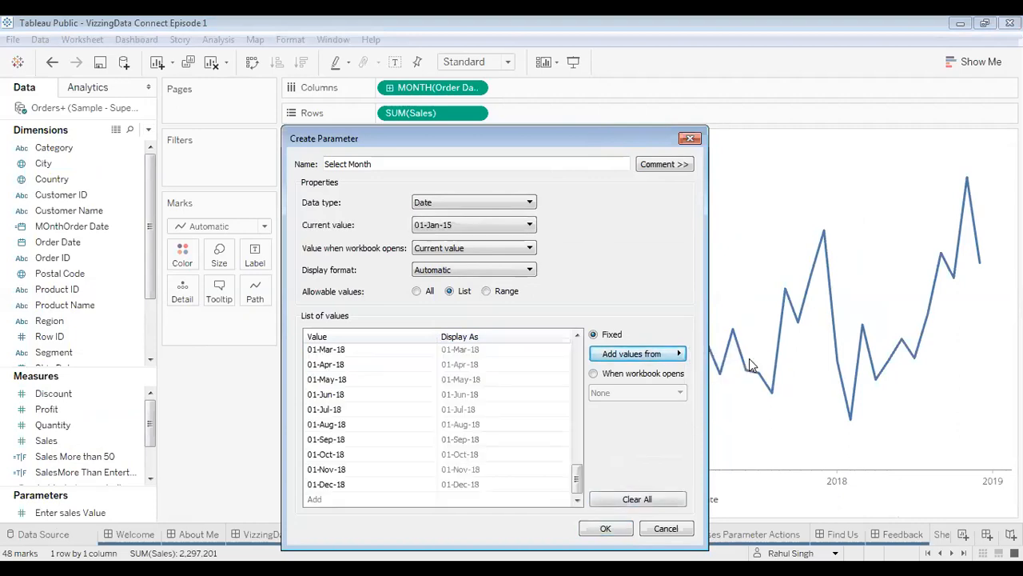
drag(576, 478, 584, 358)
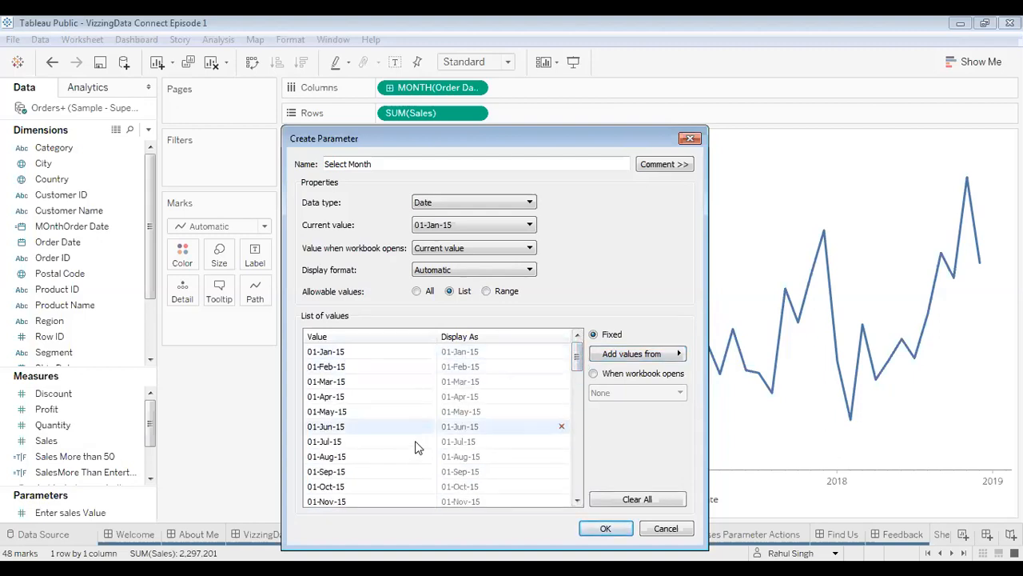
click(606, 529)
- Show the Select Month parameter control on the sheet and look through its list of months
right_click(118, 516)
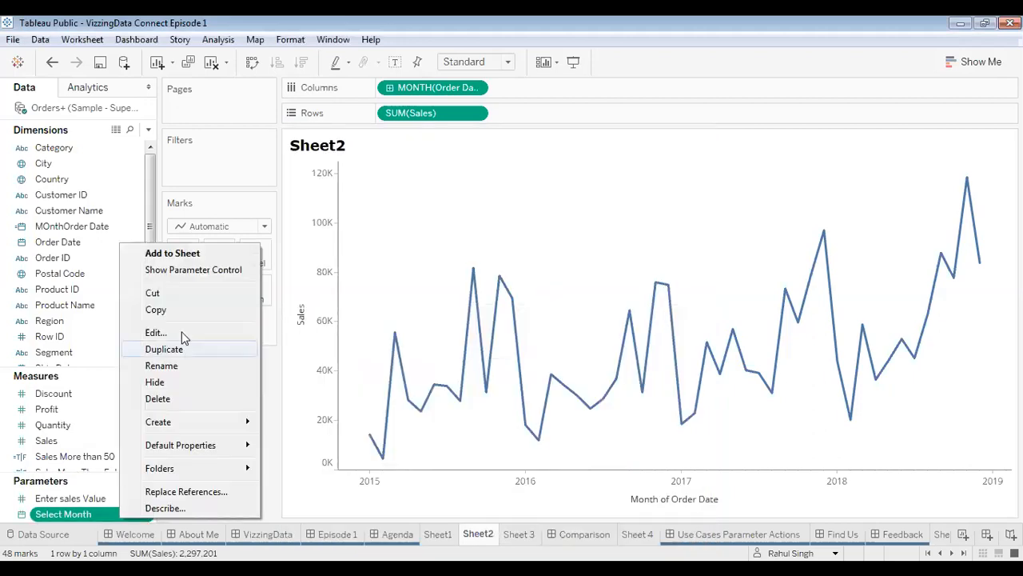
click(189, 272)
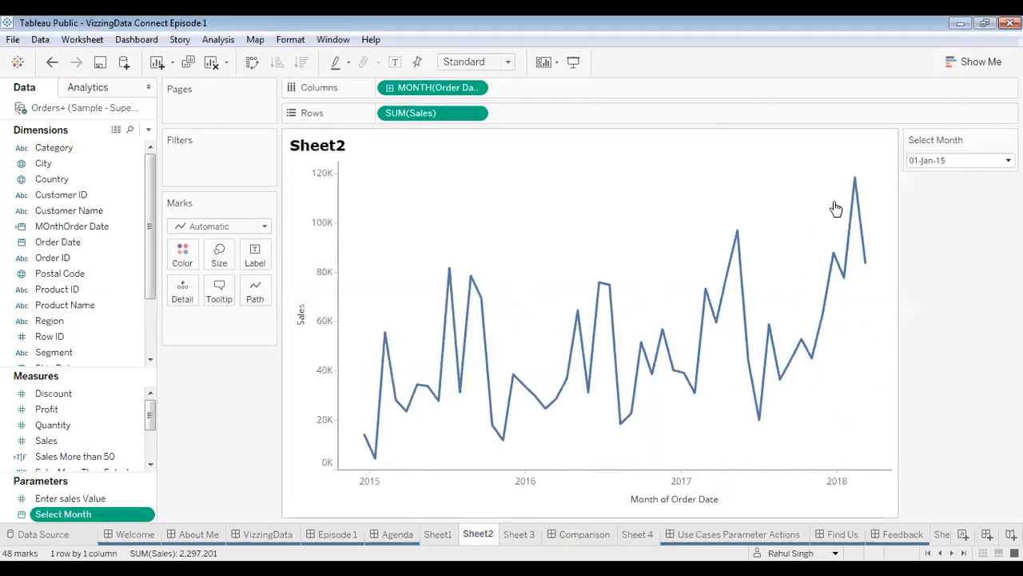
click(935, 161)
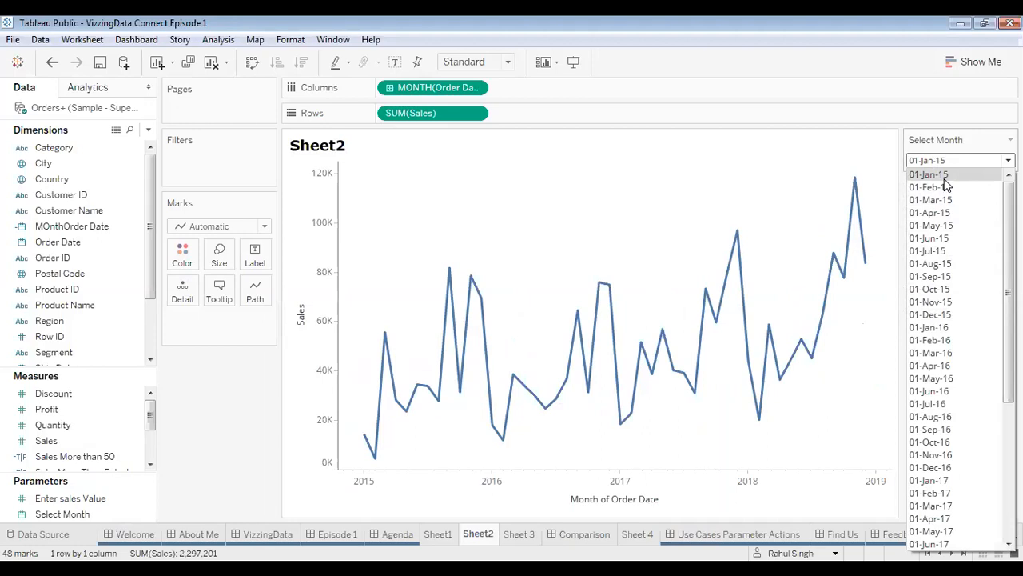
click(829, 250)
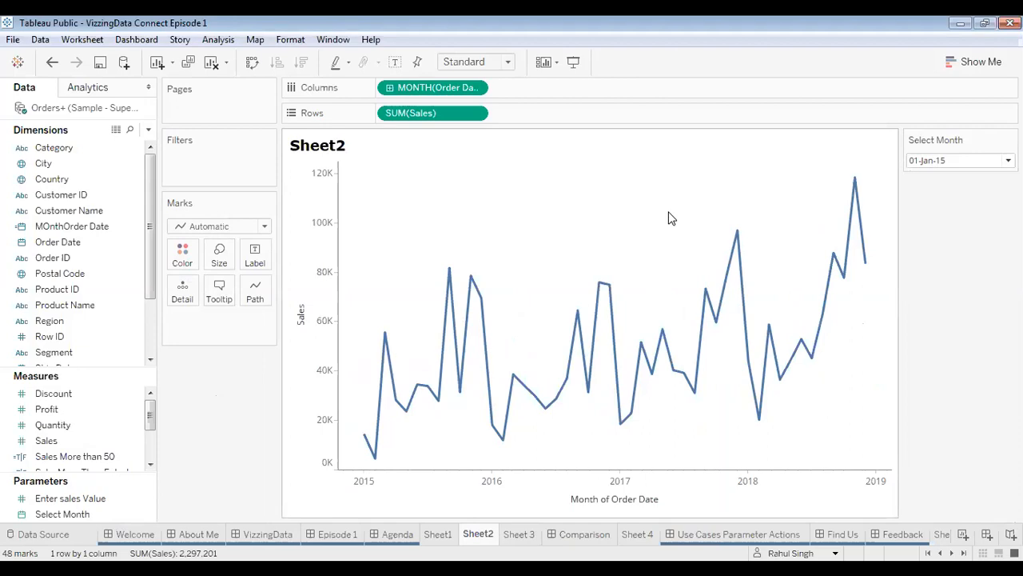
- Start a new calculated field named "Sales Selected Month"
click(148, 129)
click(116, 152)
text(Sales Selected Month)
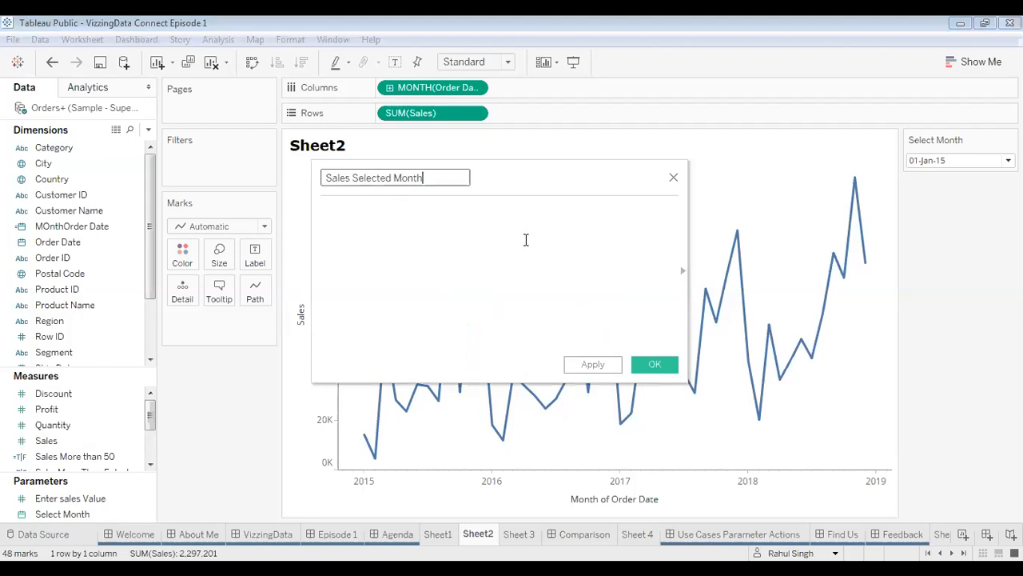
- Begin the formula with the condition IF DATETRUNC('month',[Order Date]) on its first line
click(526, 240)
text(IF da)
text(tr)
key(Return)
text(day)
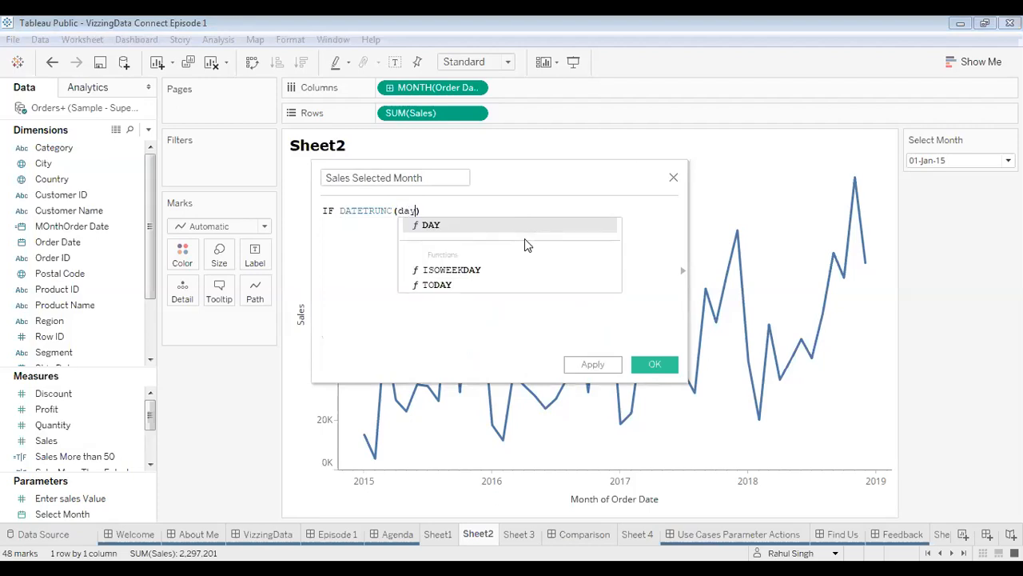
key(BackSpace)
key(BackSpace)
key(BackSpace)
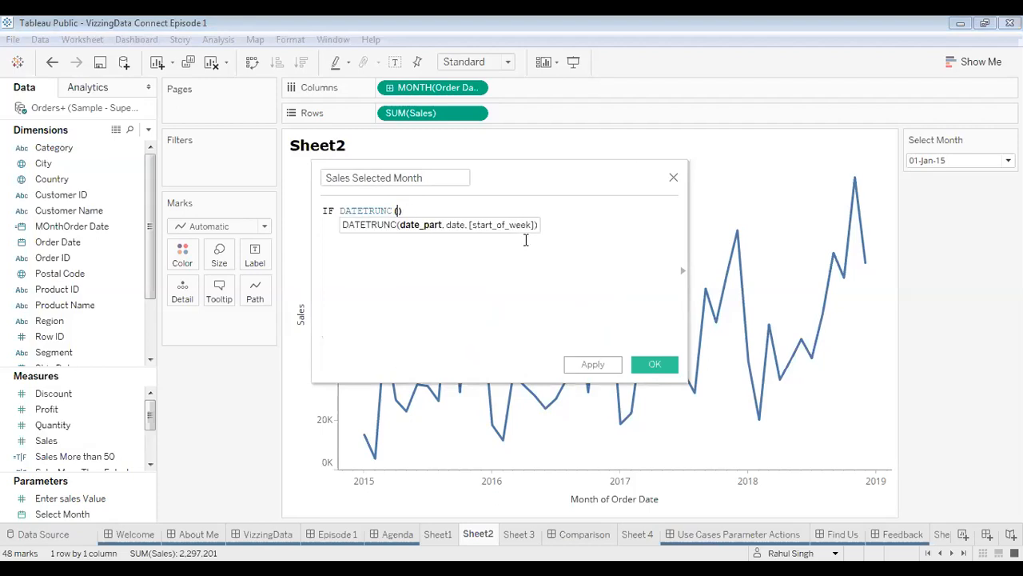
text('month',or)
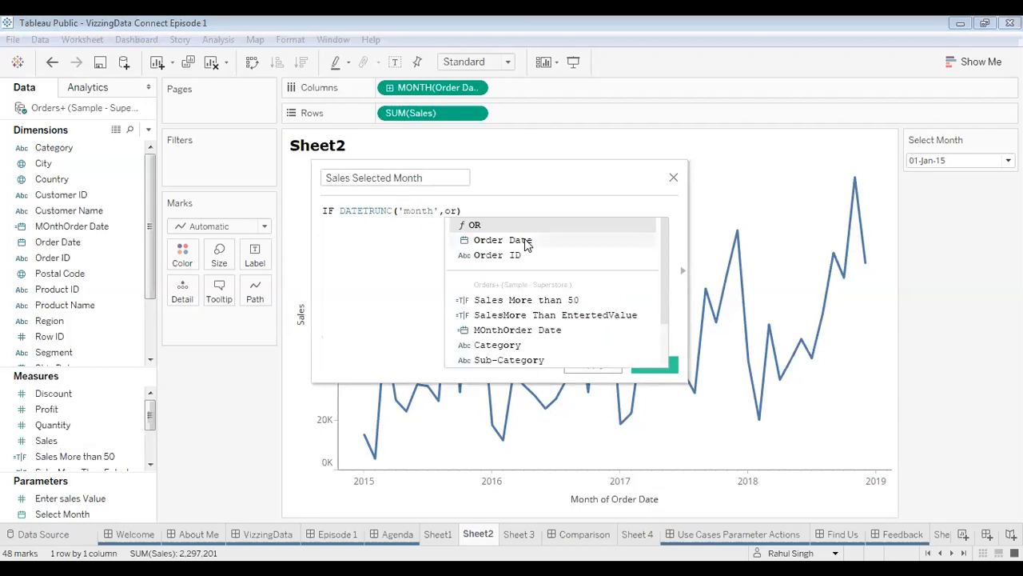
click(526, 242)
key(Return)
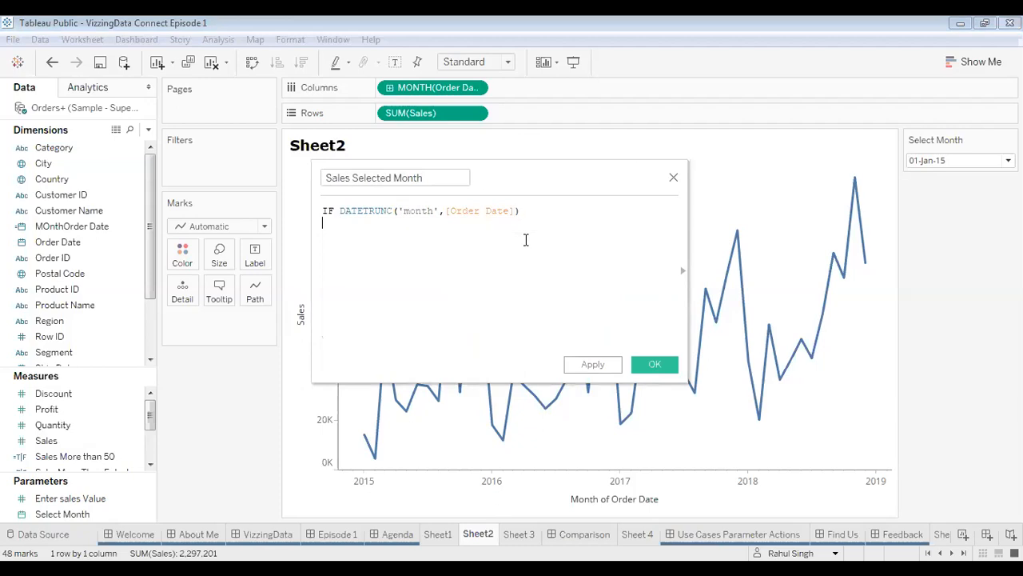
- Complete the condition on the second line with =DATETRUNC('month',[Select Month])
text(=datet)
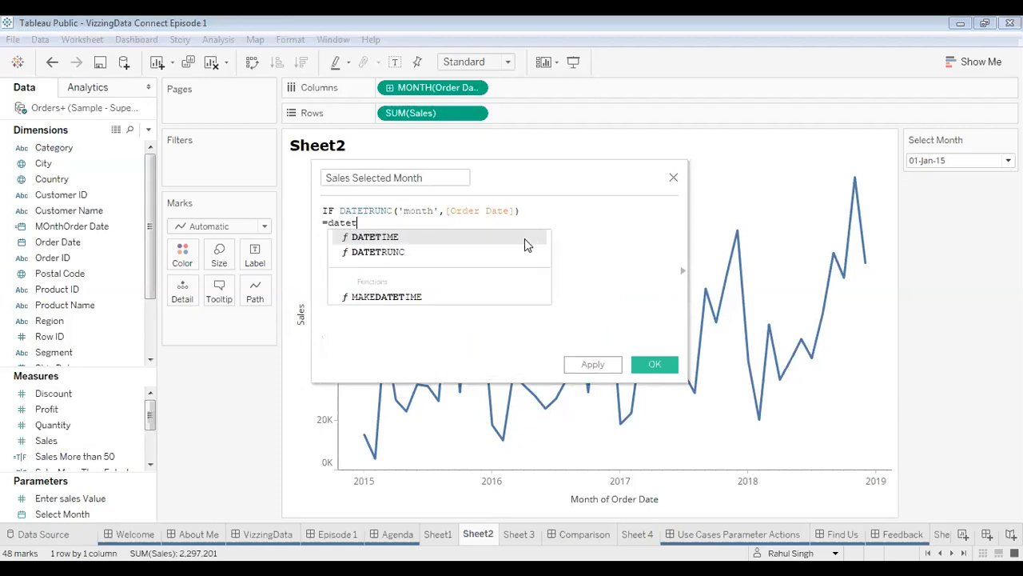
key(Down)
key(Return)
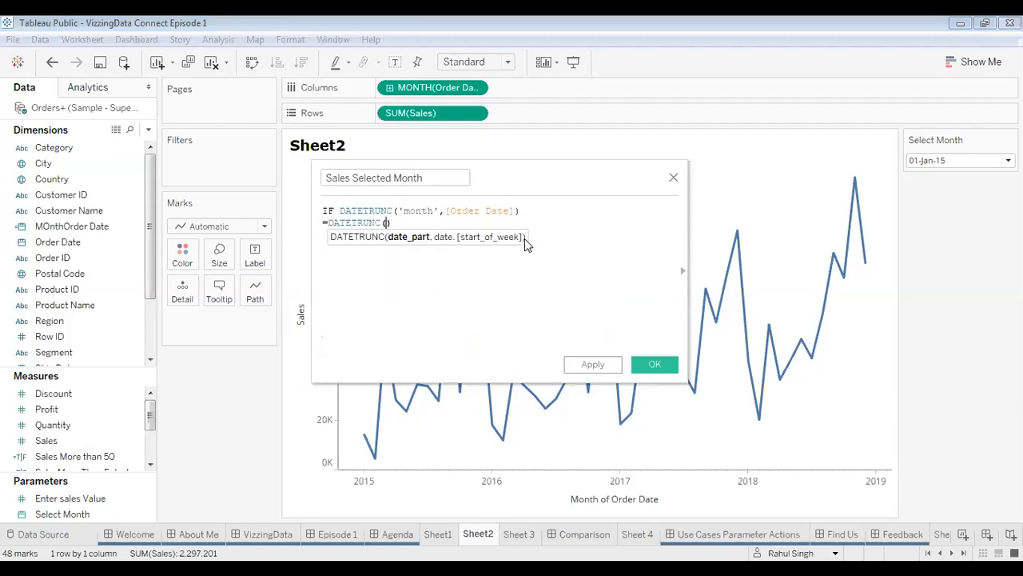
text('month',)
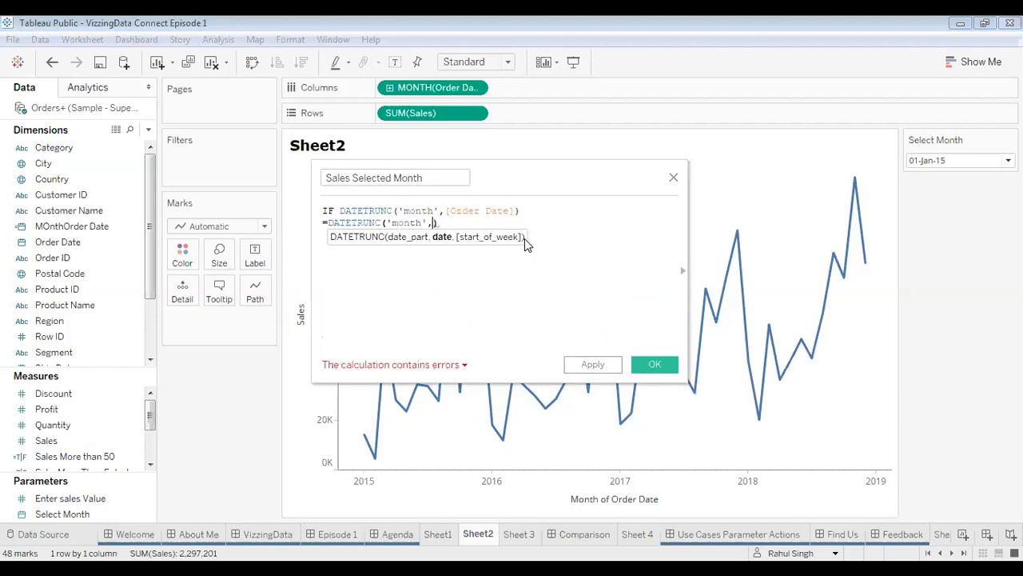
text(sele)
key(Return)
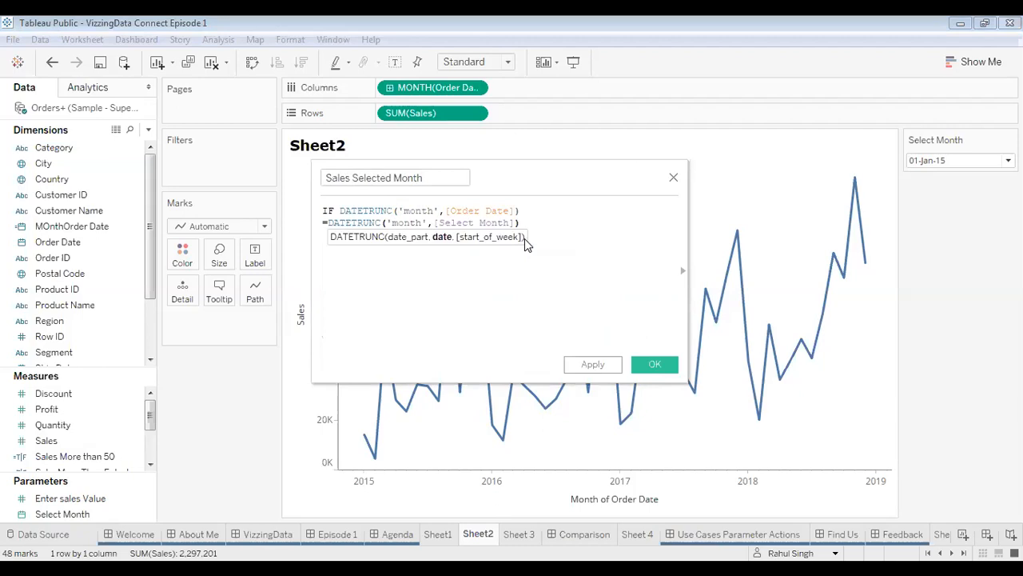
key(Return)
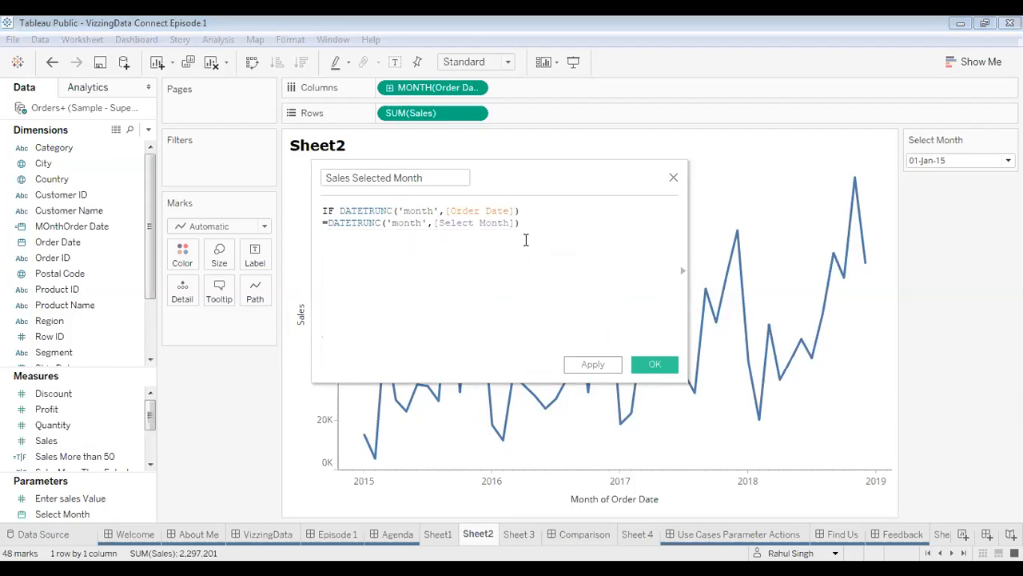
- Finish the formula with THEN [Sales] and END, then apply and save the calculated field
text(THEN sal)
key(Return)
key(Return)
text(en)
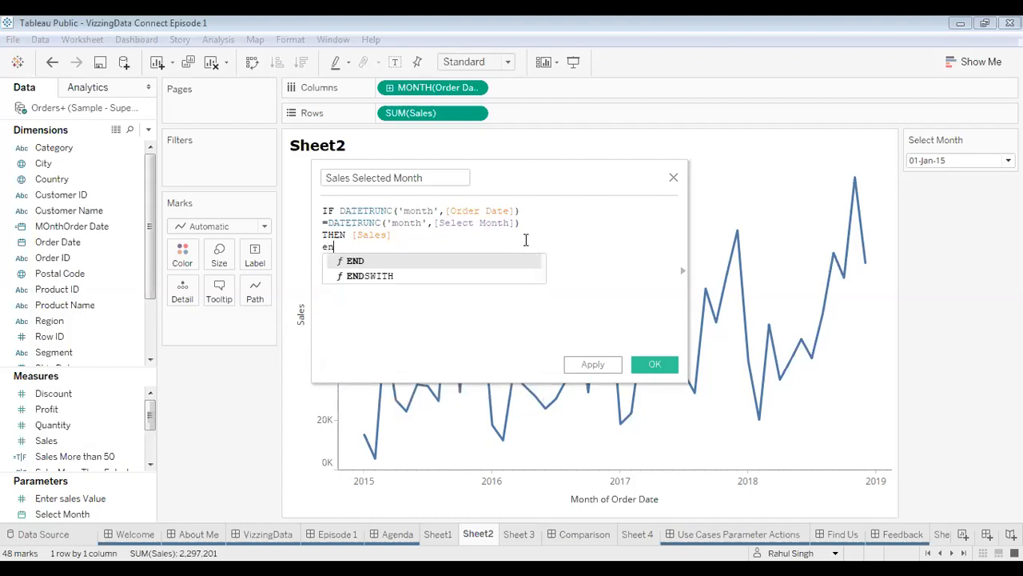
key(Return)
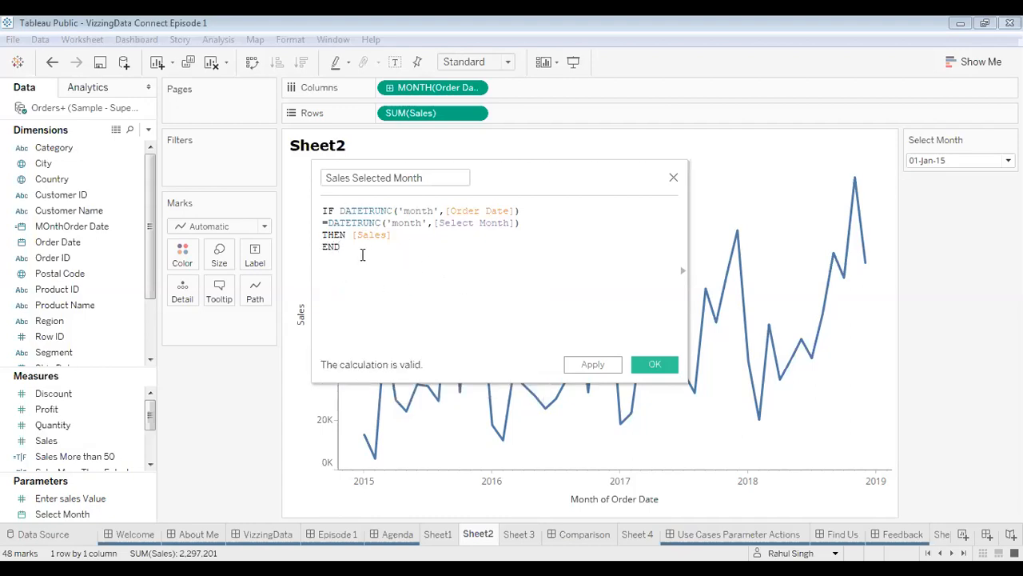
click(592, 364)
click(636, 364)
- Label the line chart's marks with the Sales Selected Month measure
drag(84, 450, 254, 257)
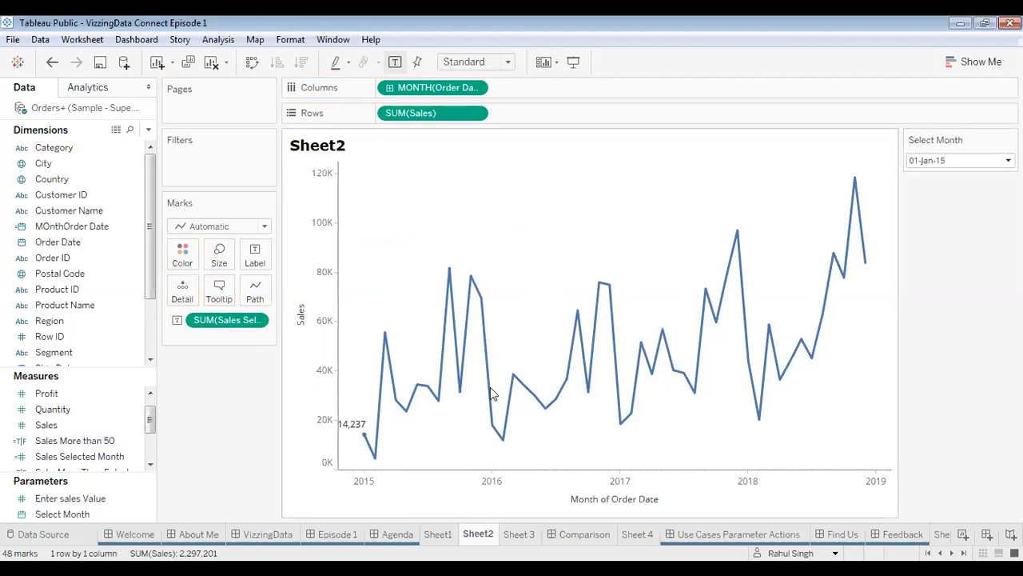
mouse_move(363, 437)
- Duplicate the Sales Selected Month measure
click(151, 464)
click(151, 465)
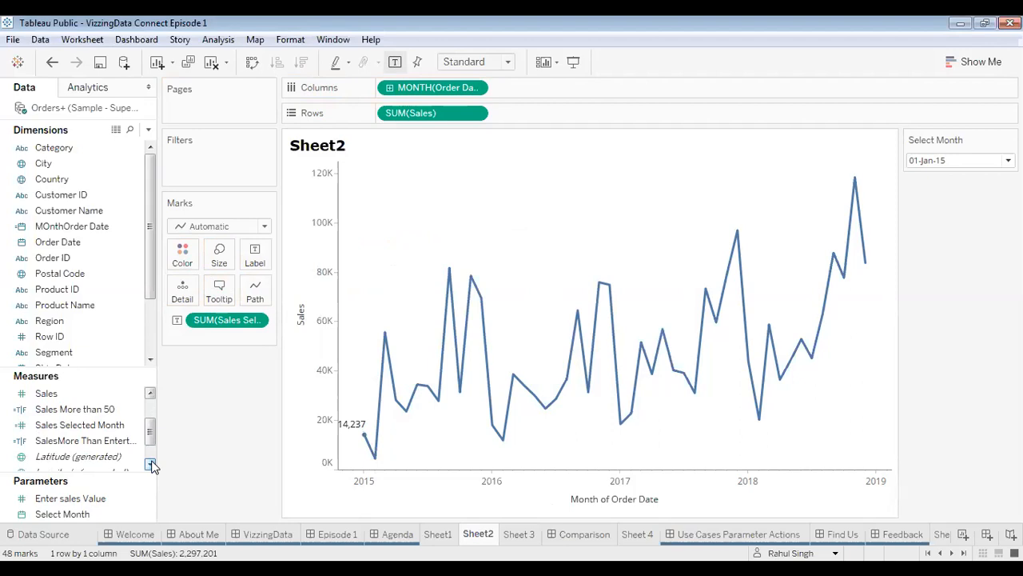
click(120, 427)
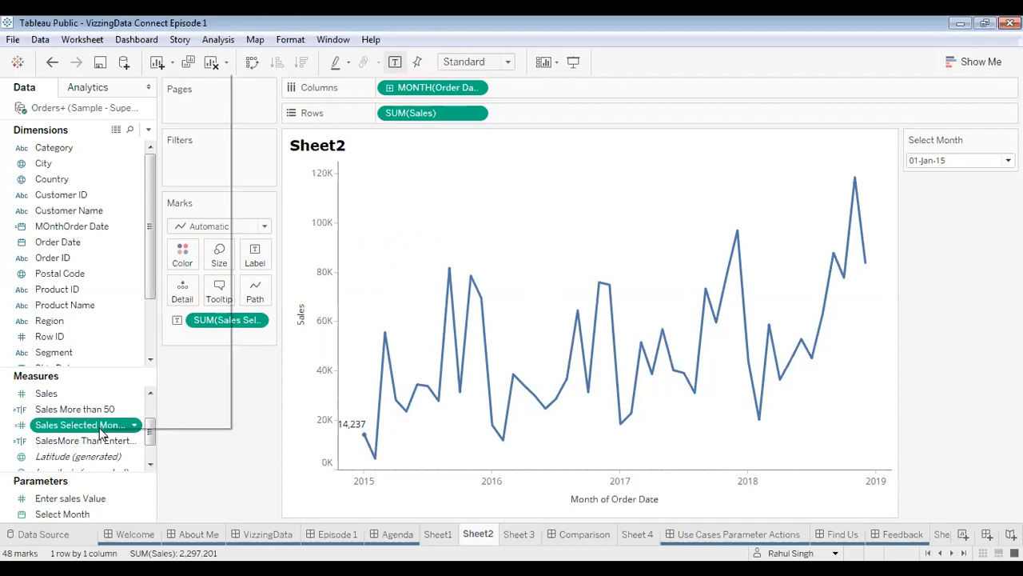
right_click(101, 433)
click(147, 178)
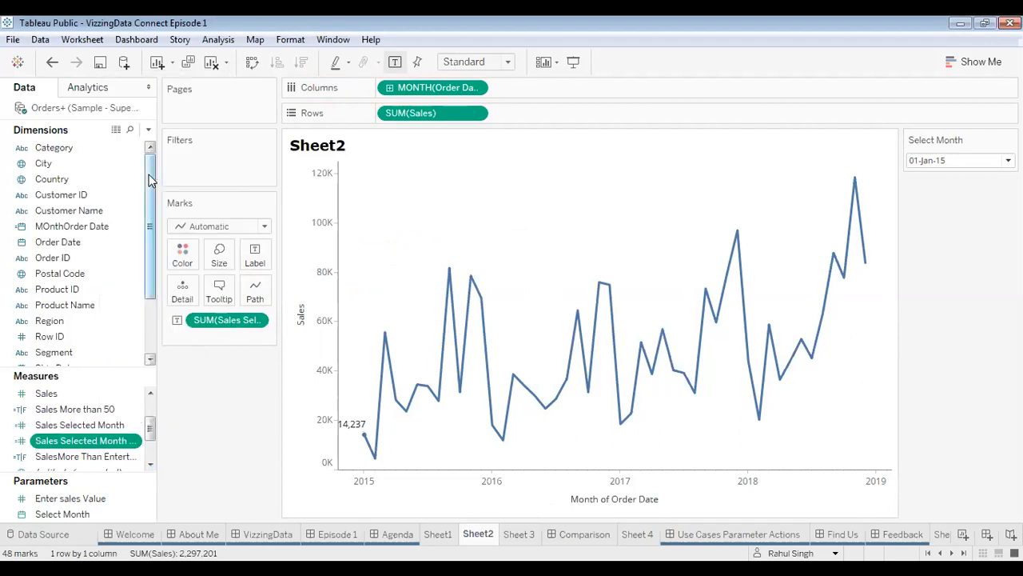
- Open the duplicated Sales Selected Month field for editing and rename it "Sales One Year Before"
click(134, 440)
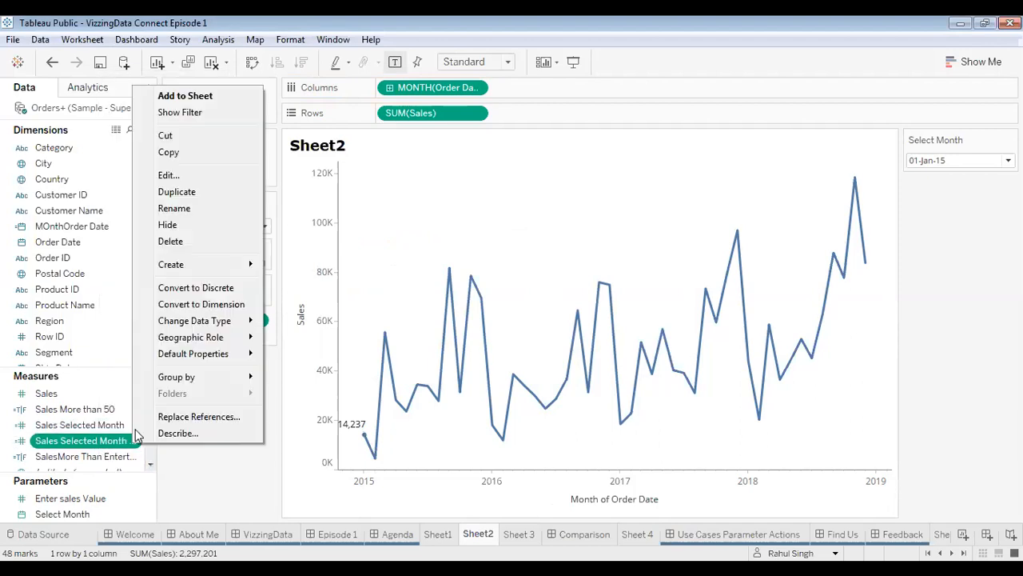
click(180, 179)
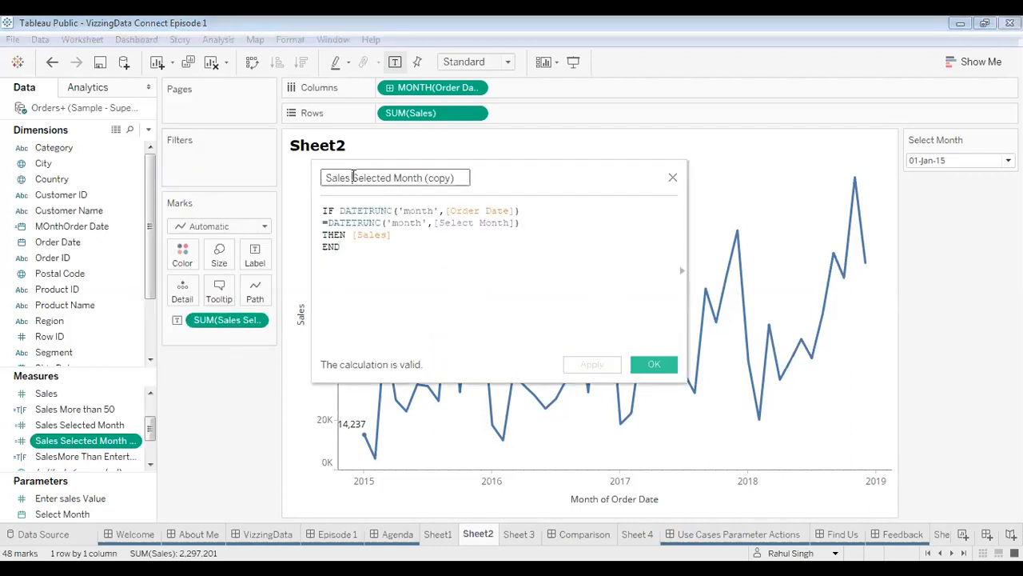
text(One )
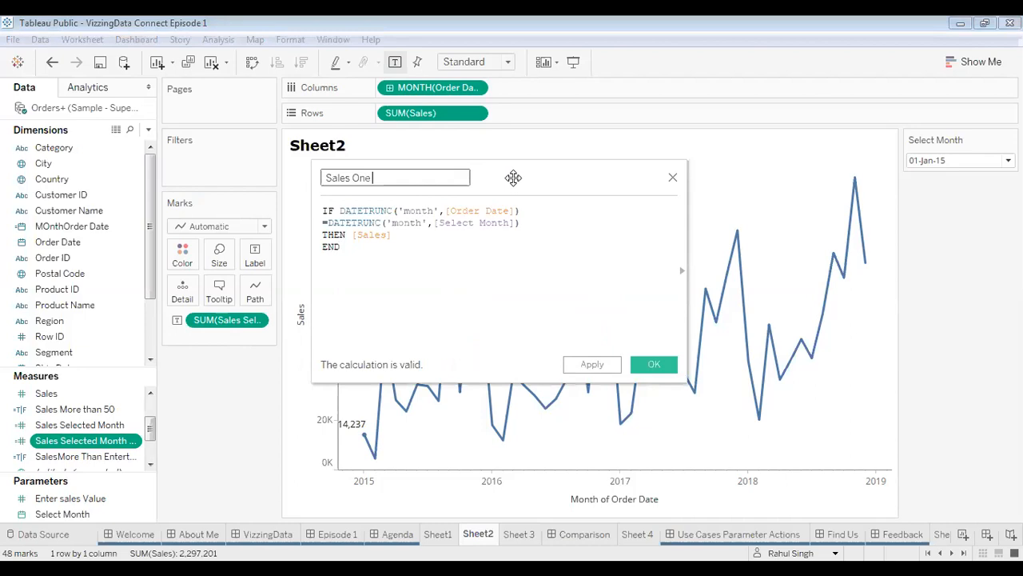
text(Year Before)
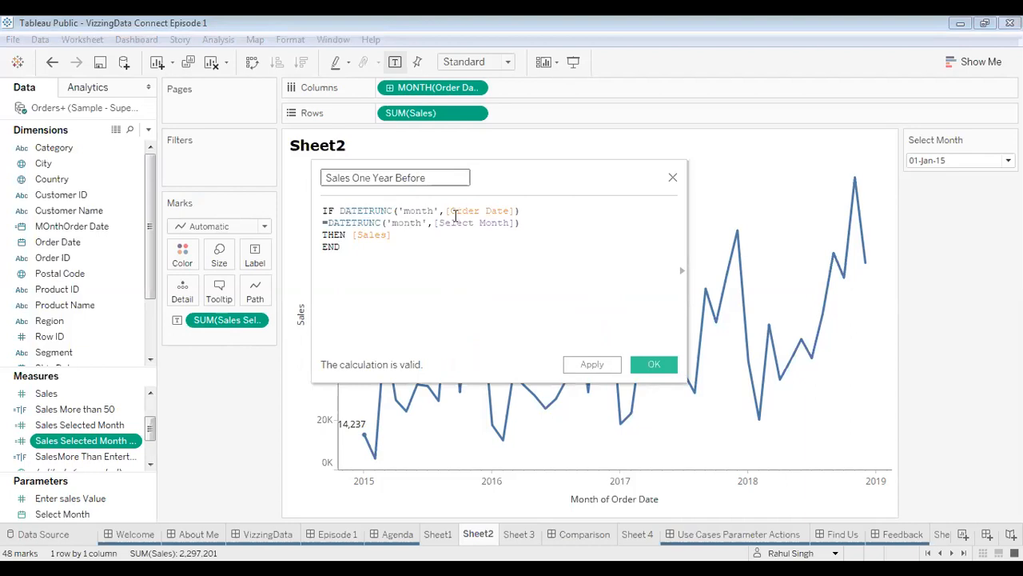
- Wrap the Select Month DATETRUNC in the Sales One Year Before formula with DATEADD('year',-1,…) and save the calculated field
click(328, 223)
click(329, 222)
text(datea)
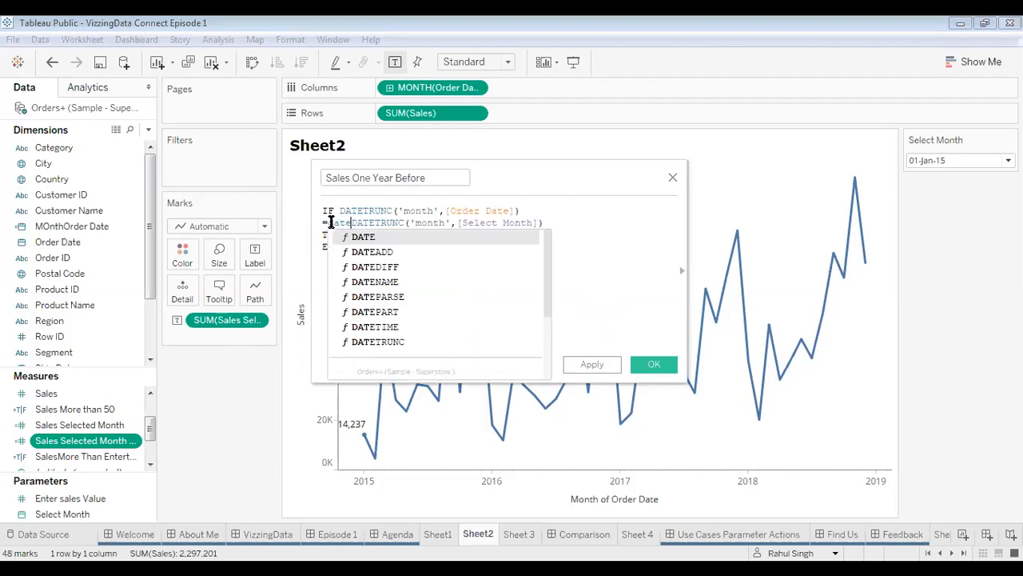
text(dd)
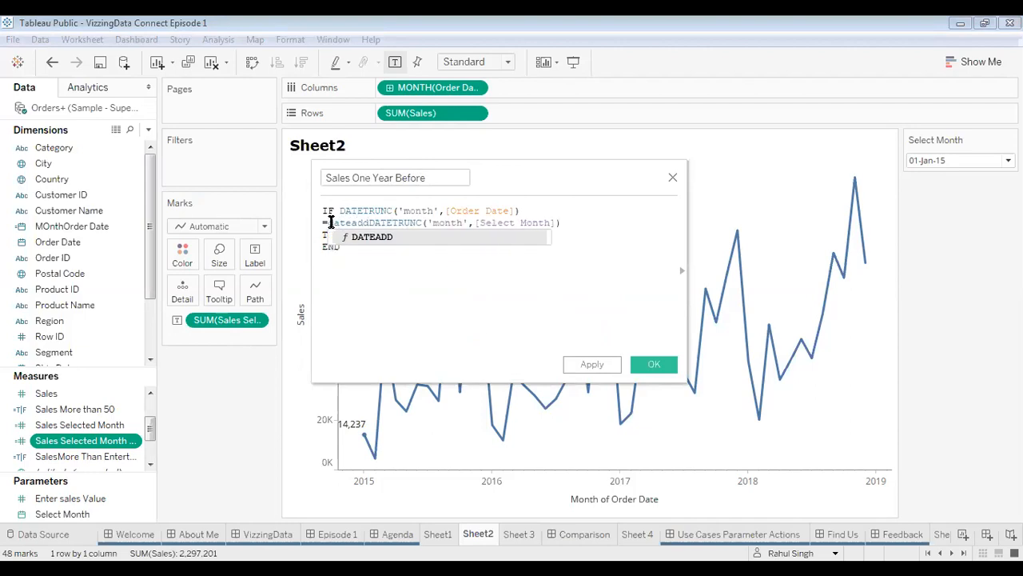
text(('year',-1,)
click(640, 228)
text()))
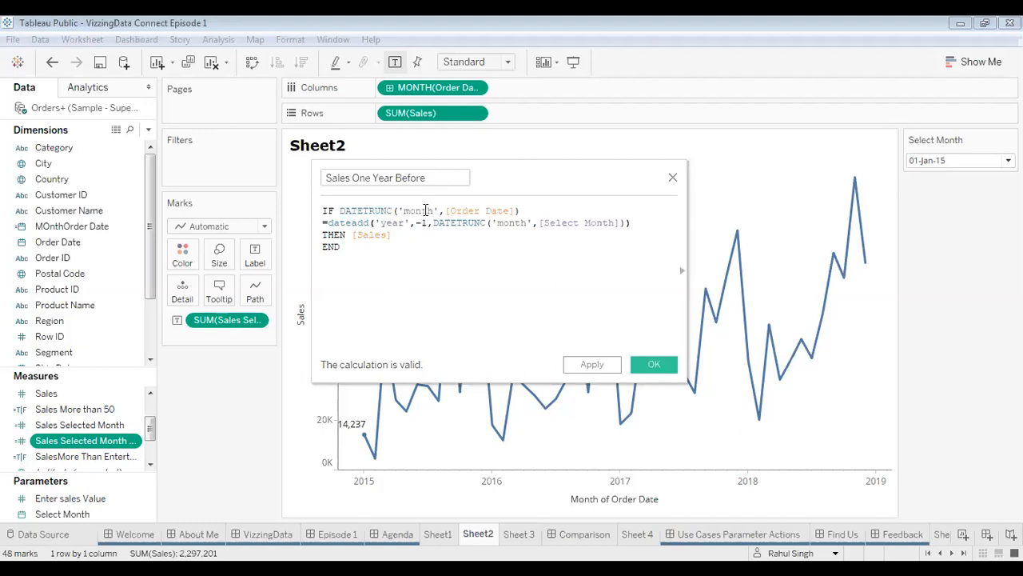
click(654, 365)
- Label the line chart's marks with the Sales One Year Before measure as well
drag(94, 422, 256, 258)
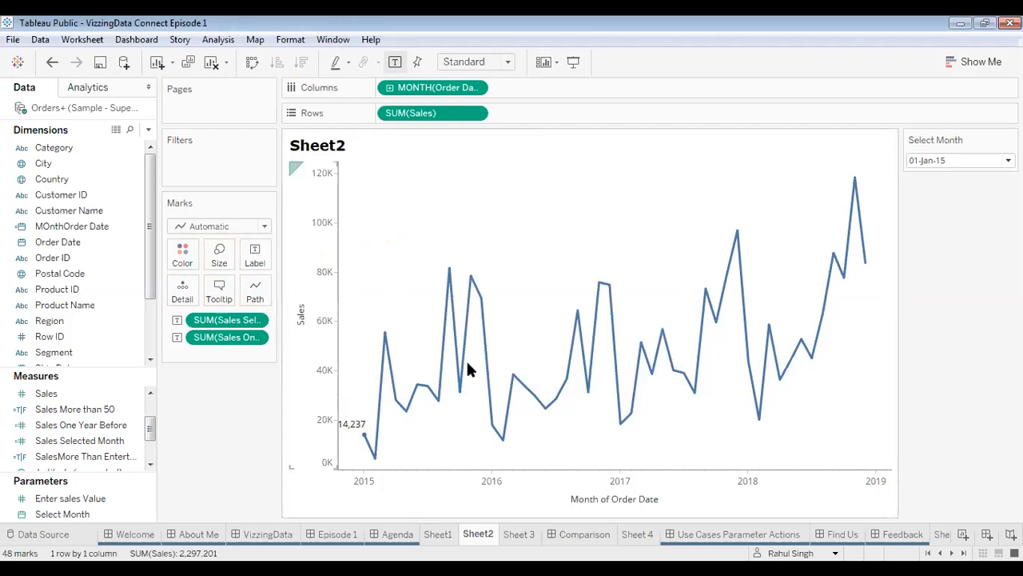
mouse_move(361, 438)
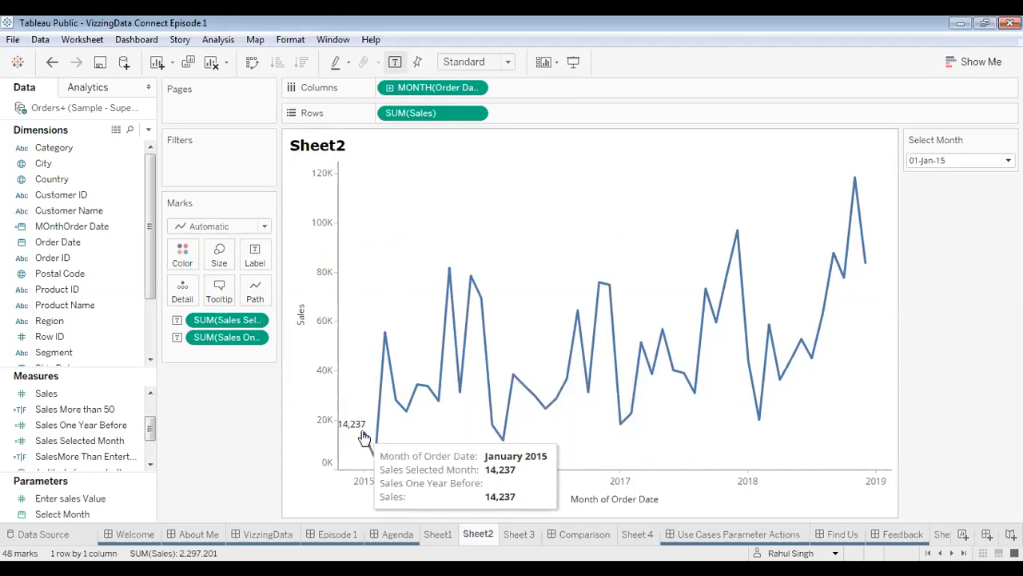
- Test the Select Month parameter with 01-Nov-16, 01-Mar-17 and 01-Nov-17, checking the labelled points on the line
click(967, 162)
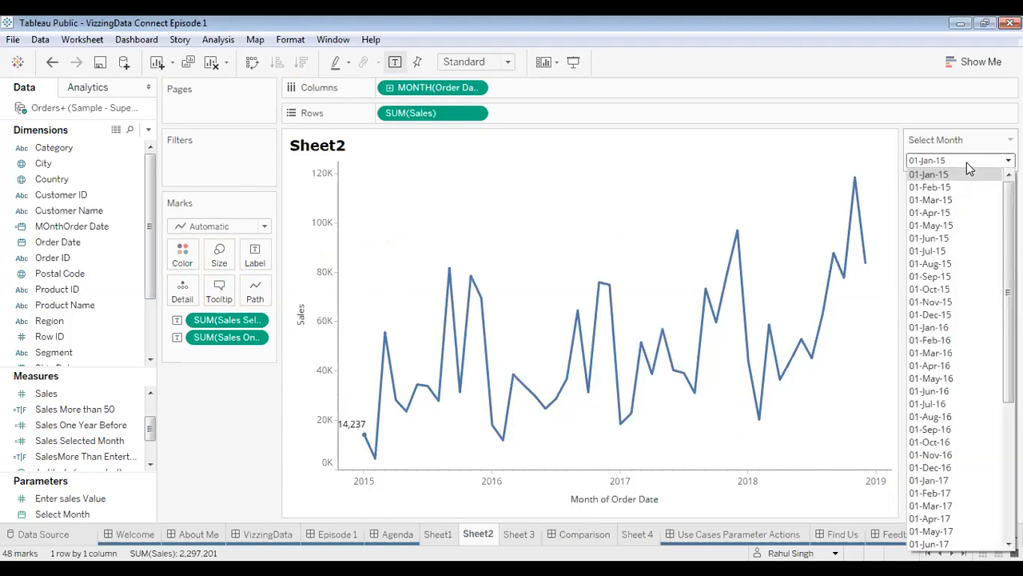
click(933, 458)
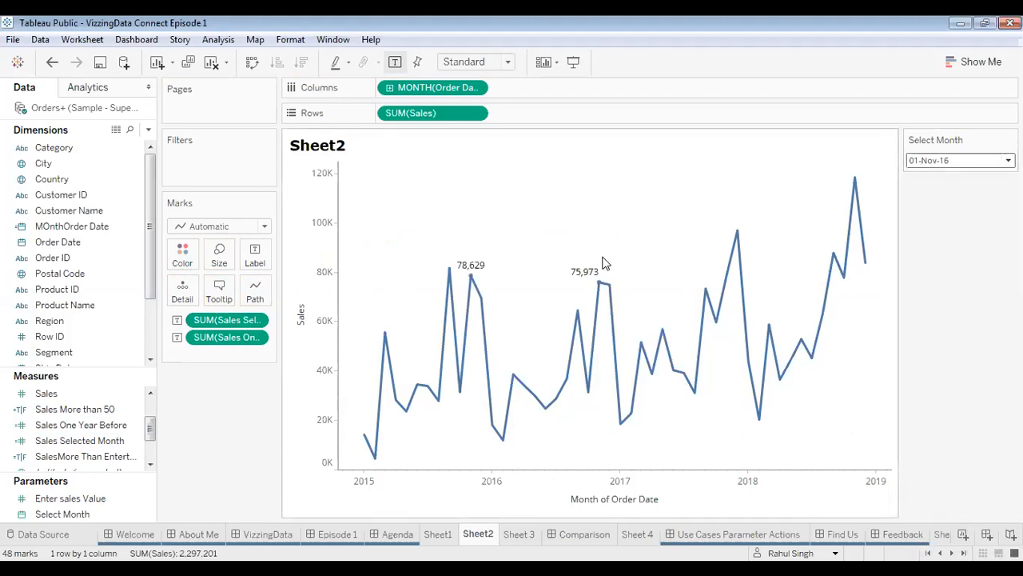
mouse_move(598, 288)
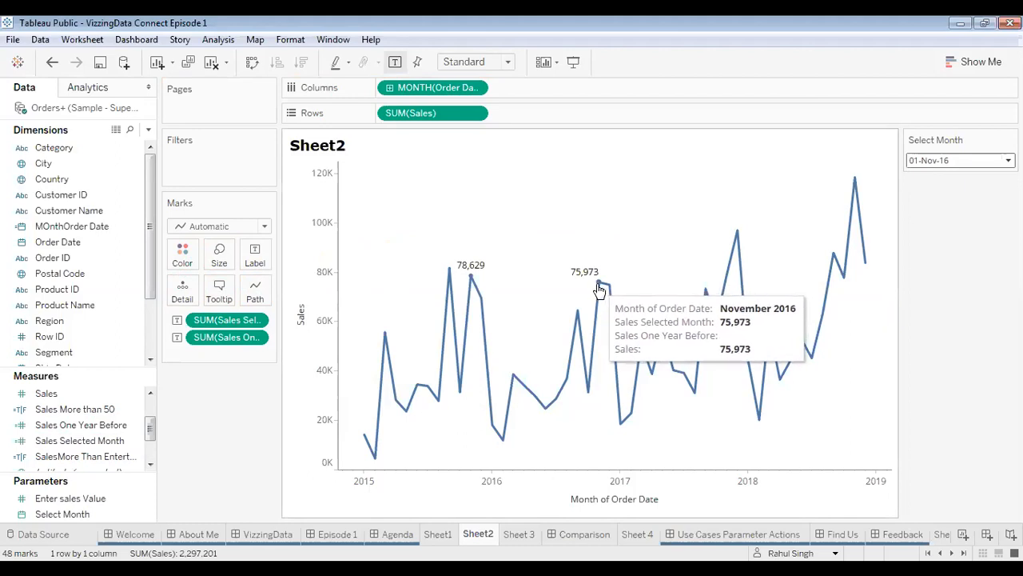
mouse_move(473, 282)
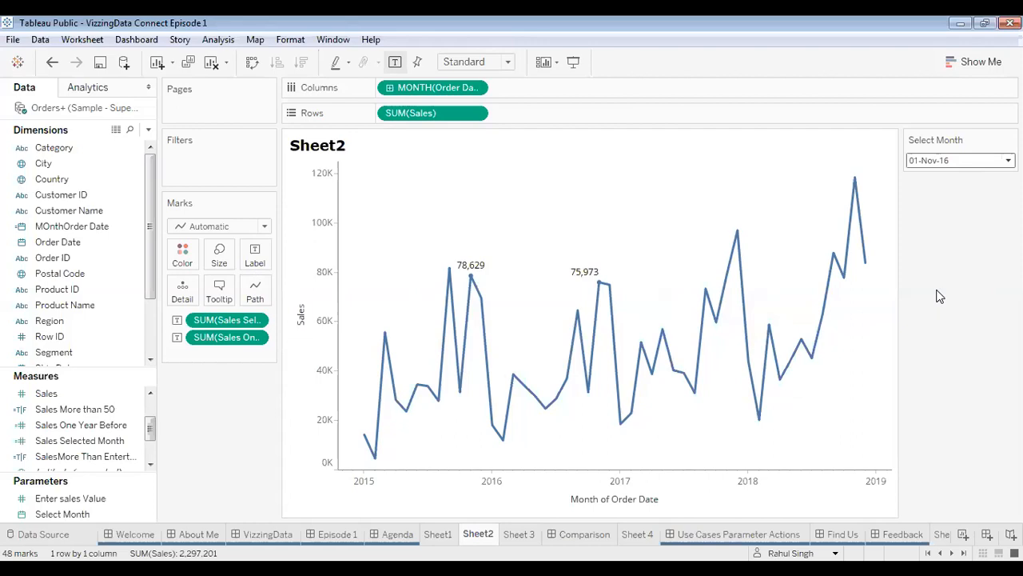
click(967, 160)
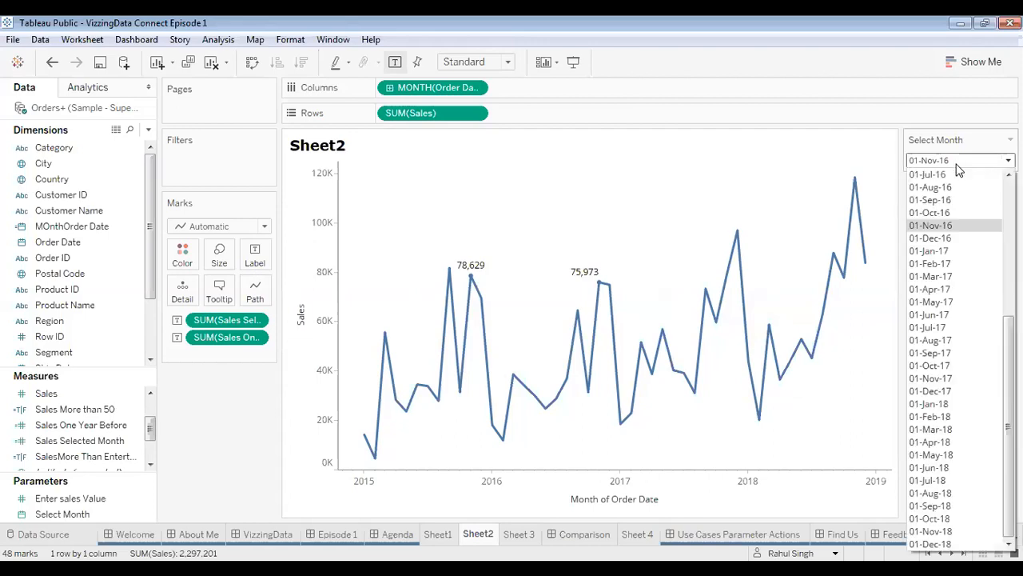
click(944, 280)
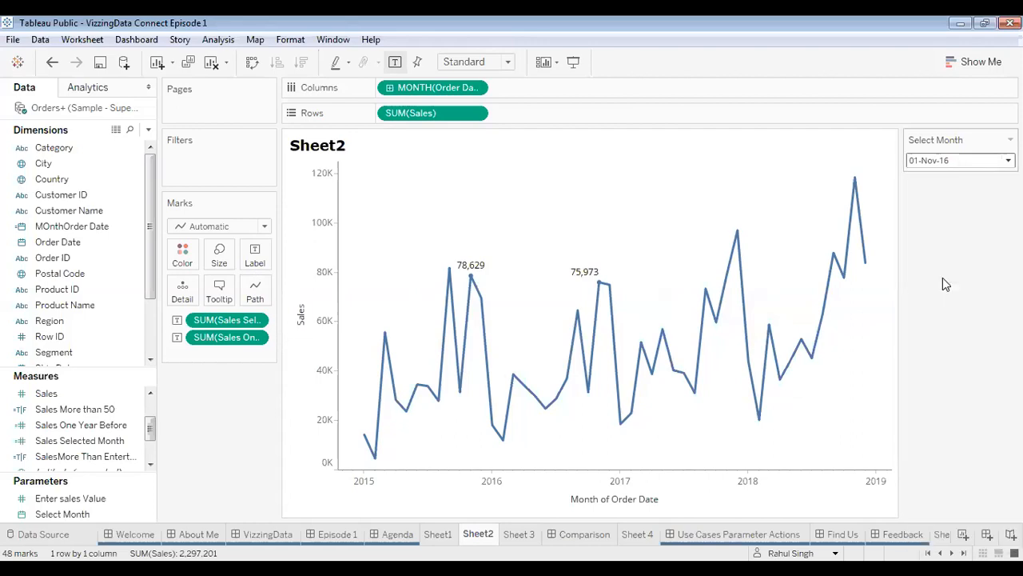
click(960, 160)
click(939, 380)
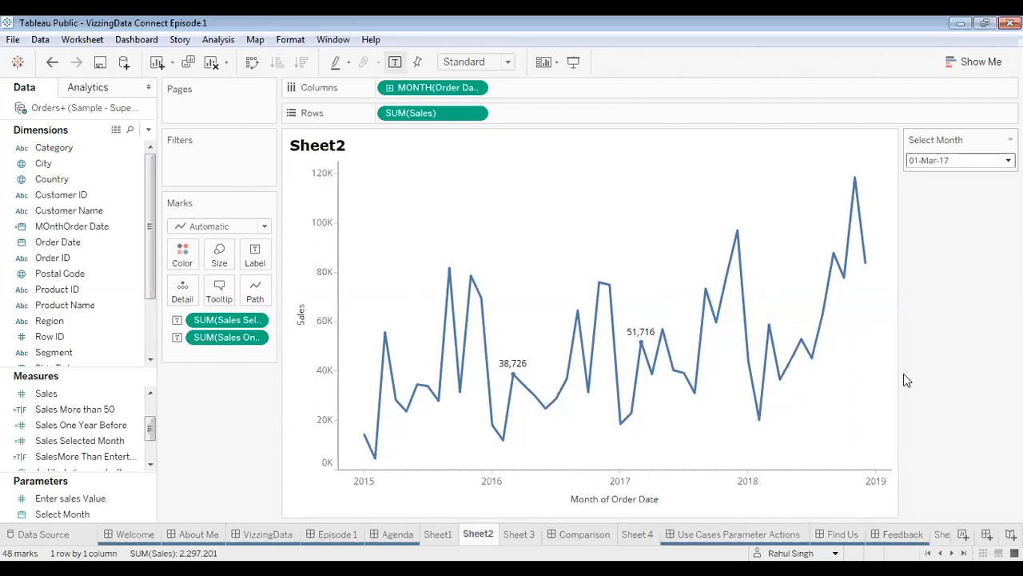
- Add a Change Parameter action to the worksheet and name it "Show Values On Trend Line"
click(90, 40)
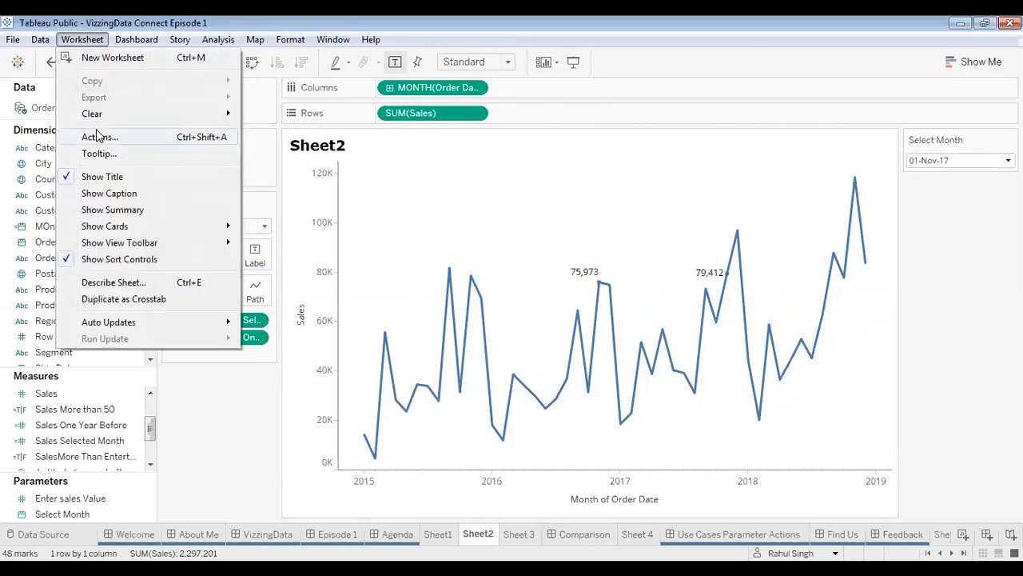
click(96, 137)
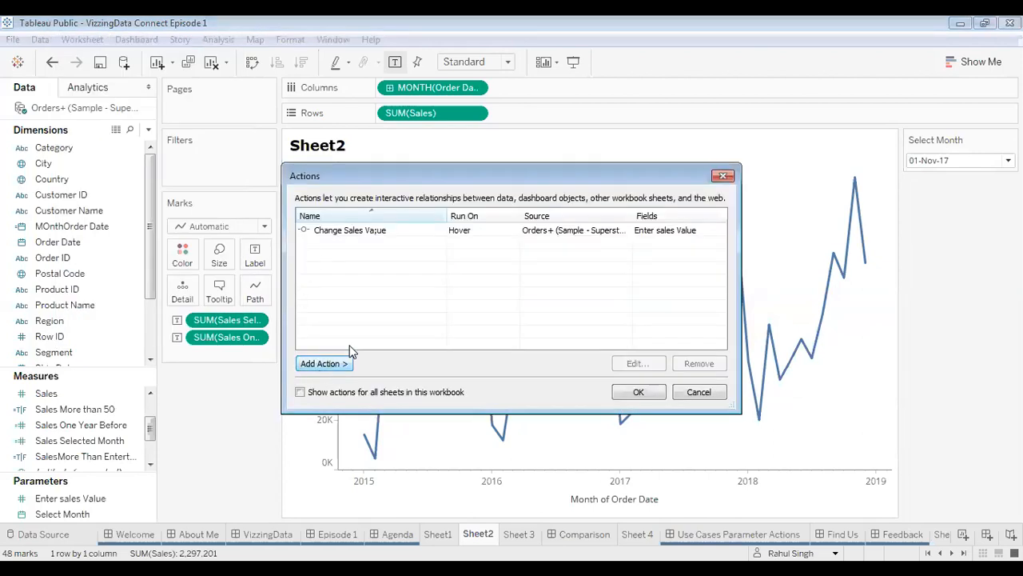
click(333, 362)
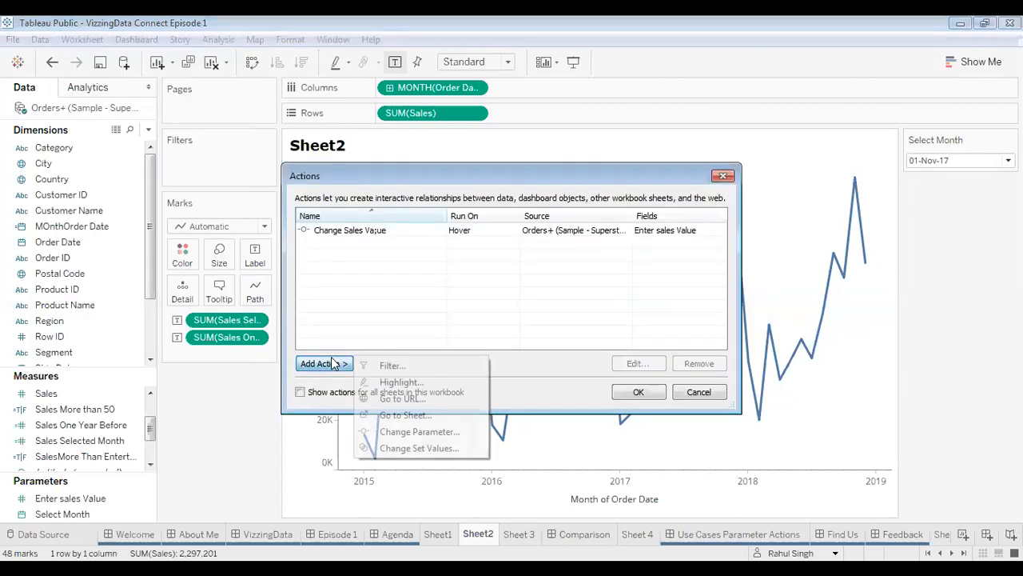
click(402, 431)
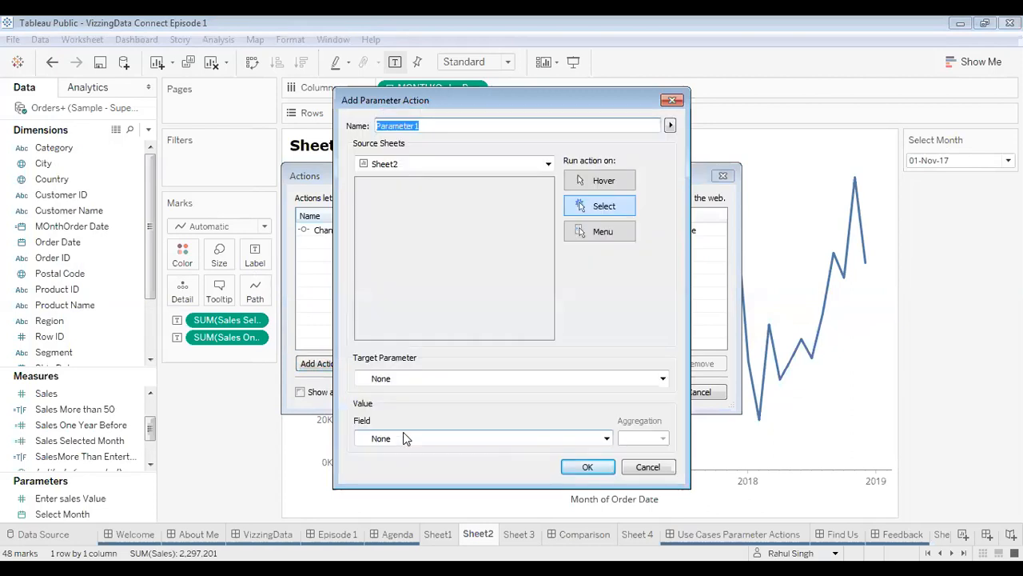
text(Show )
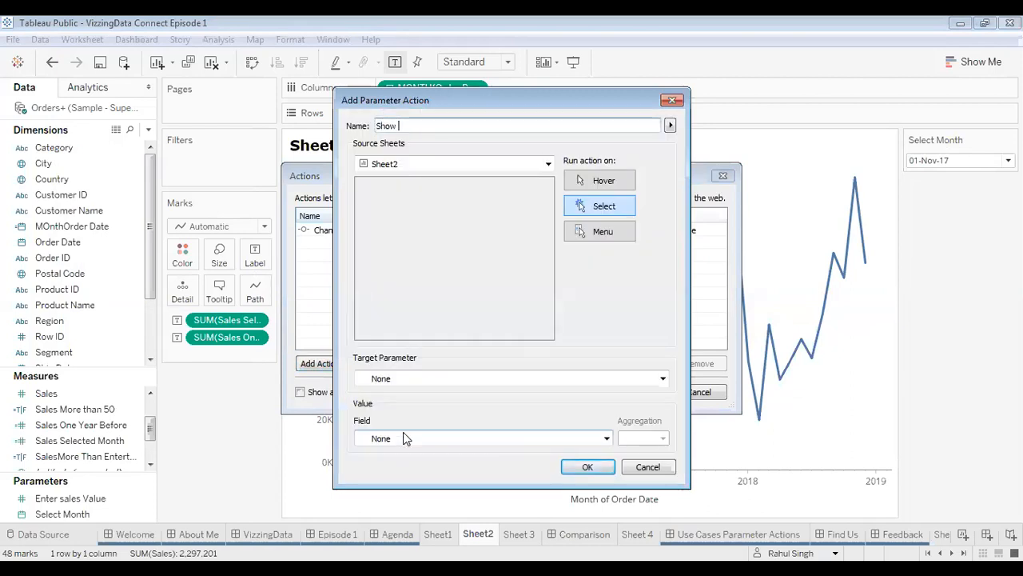
text(Values On Trn)
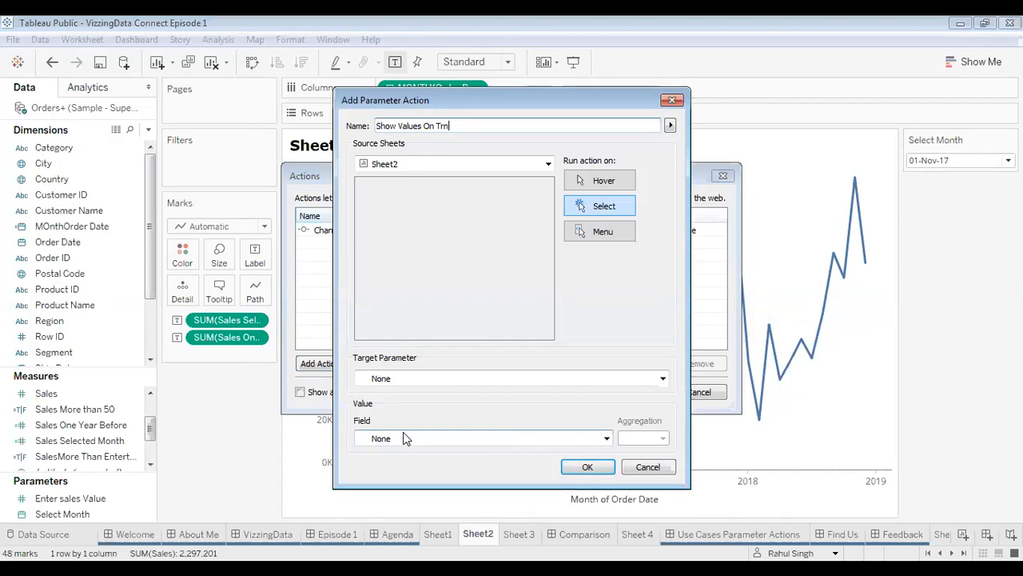
key(BackSpace)
text(end Line)
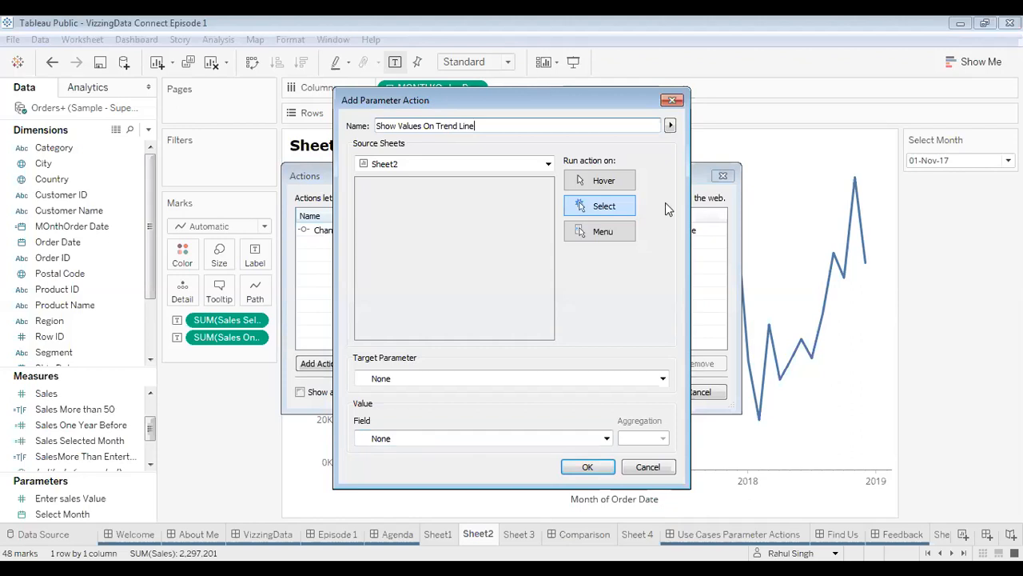
- Set the parameter action to run on Hover, with only Sheet2 of the Orders+ (Sample - Superstore) data source as its source
click(600, 181)
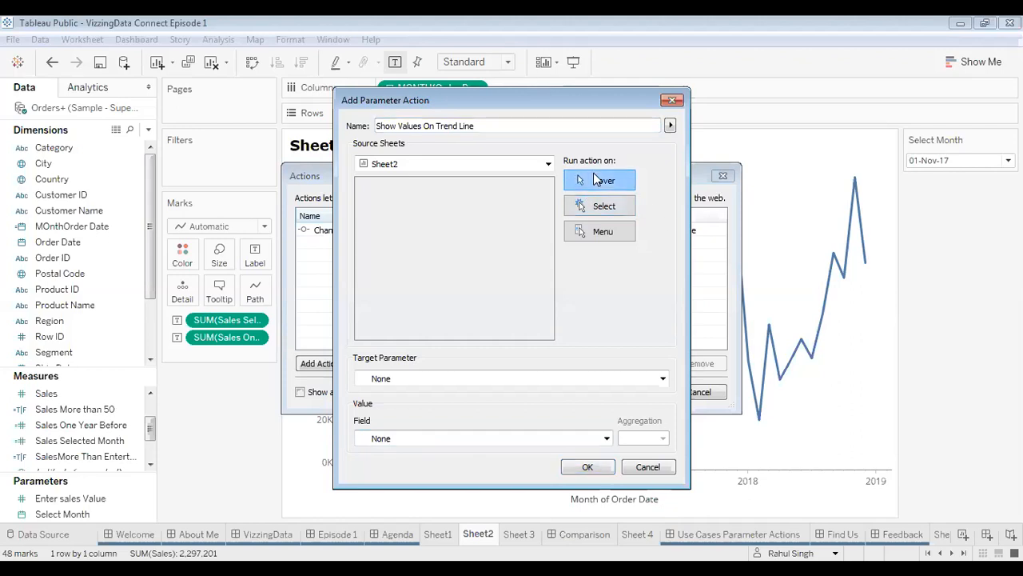
click(544, 170)
click(446, 200)
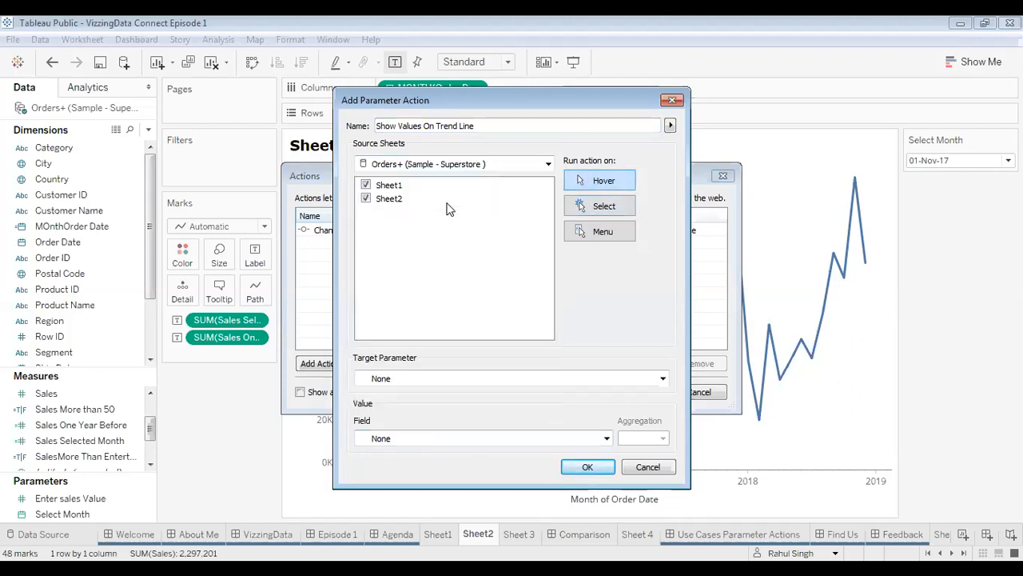
click(366, 186)
- Target the Select Month parameter with the MONTH(Order Date) field as its value, and save the parameter action
click(430, 379)
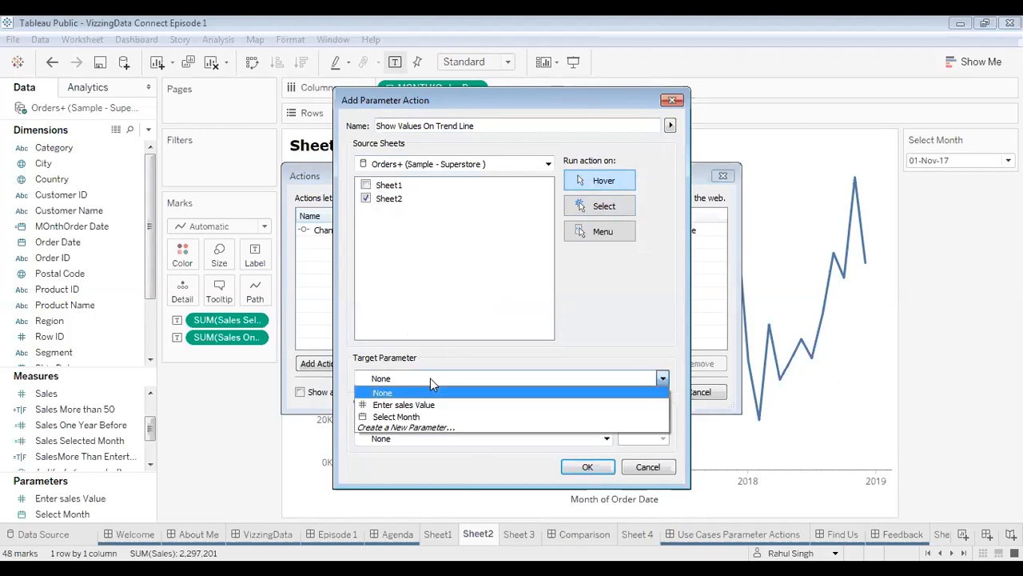
click(402, 416)
click(401, 439)
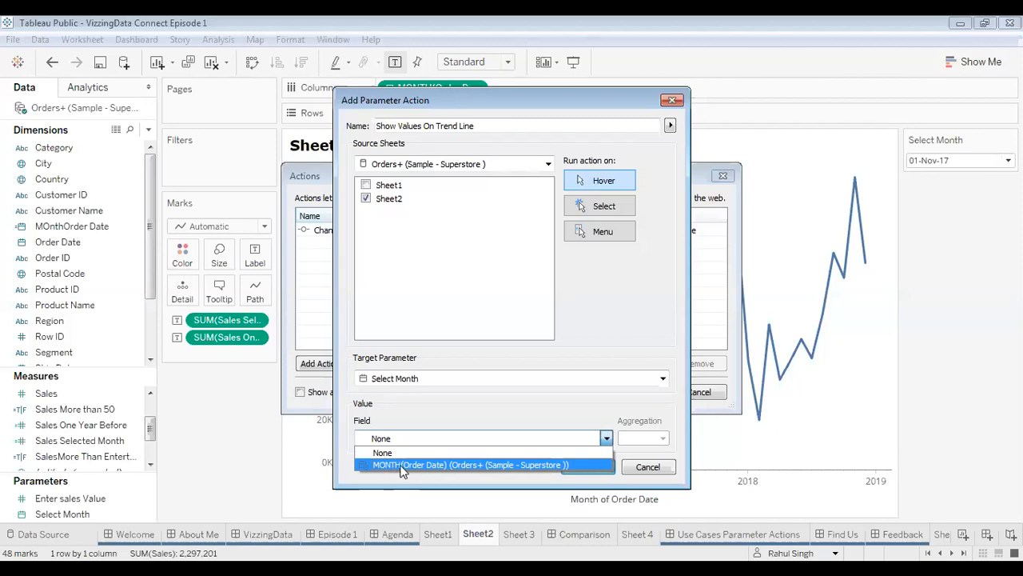
click(402, 466)
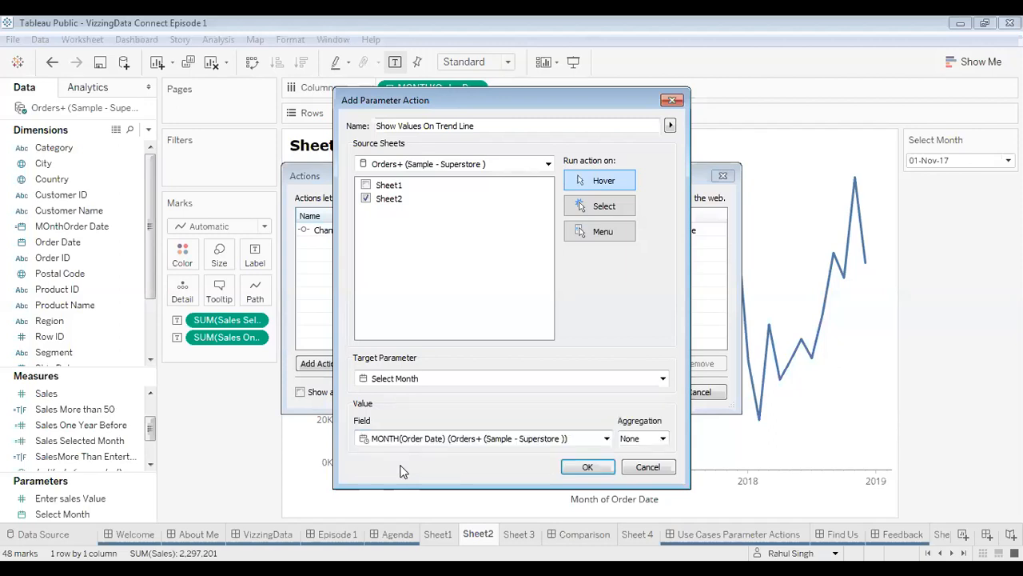
click(592, 469)
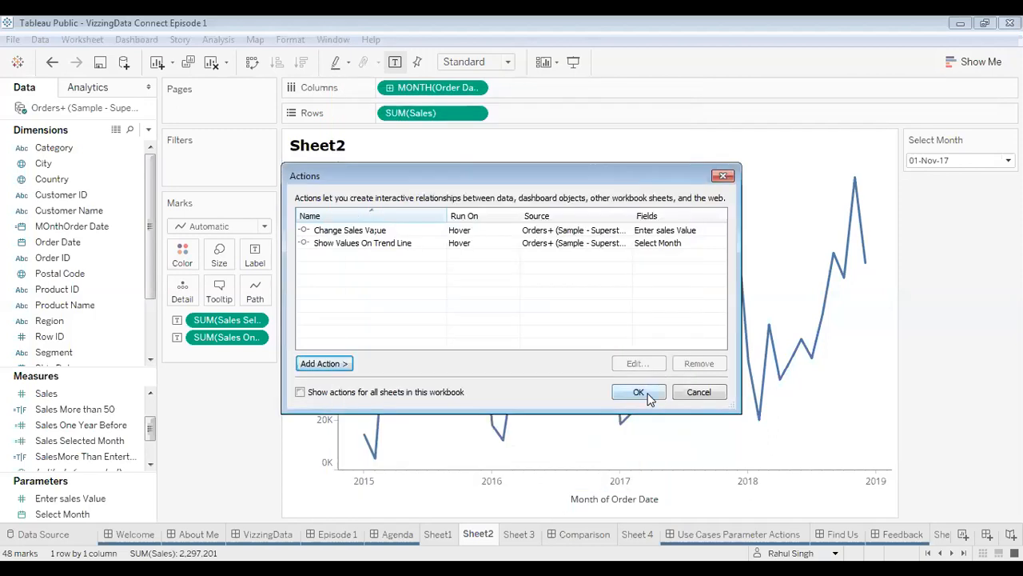
click(638, 393)
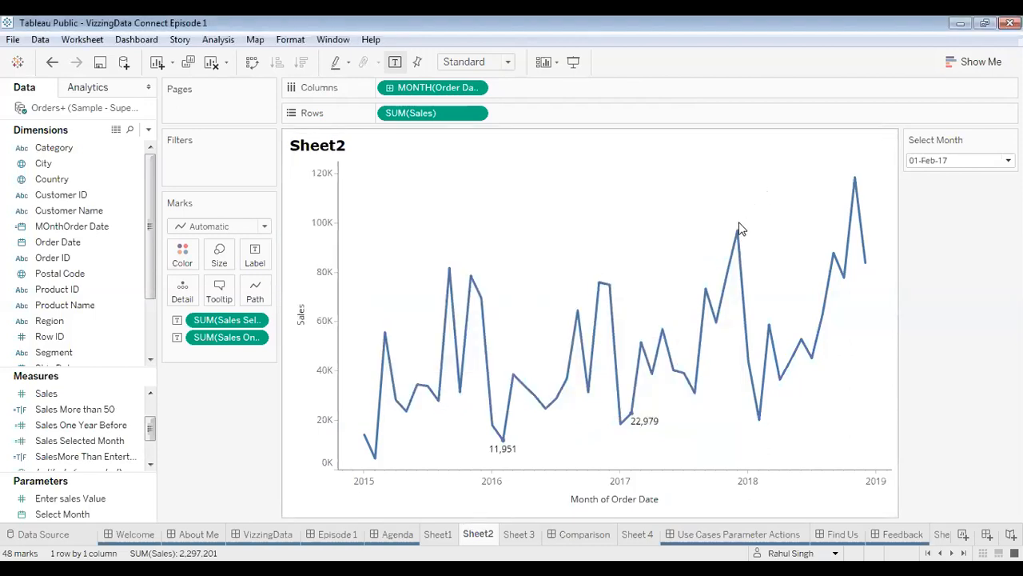
- Test the parameter action by pointing at several months on the line, including September 2017, November 2015 and November 2016
mouse_move(738, 234)
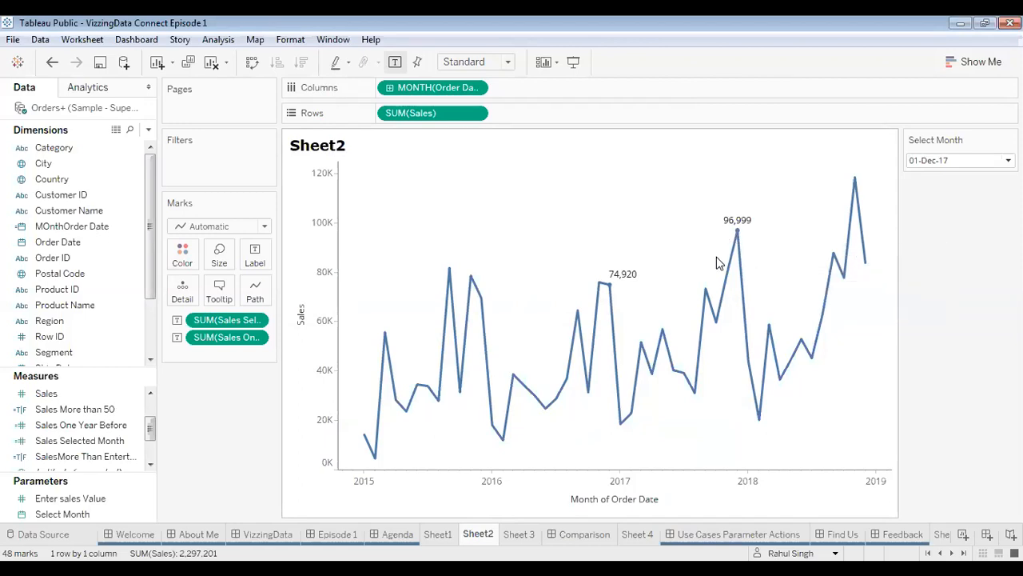
mouse_move(705, 292)
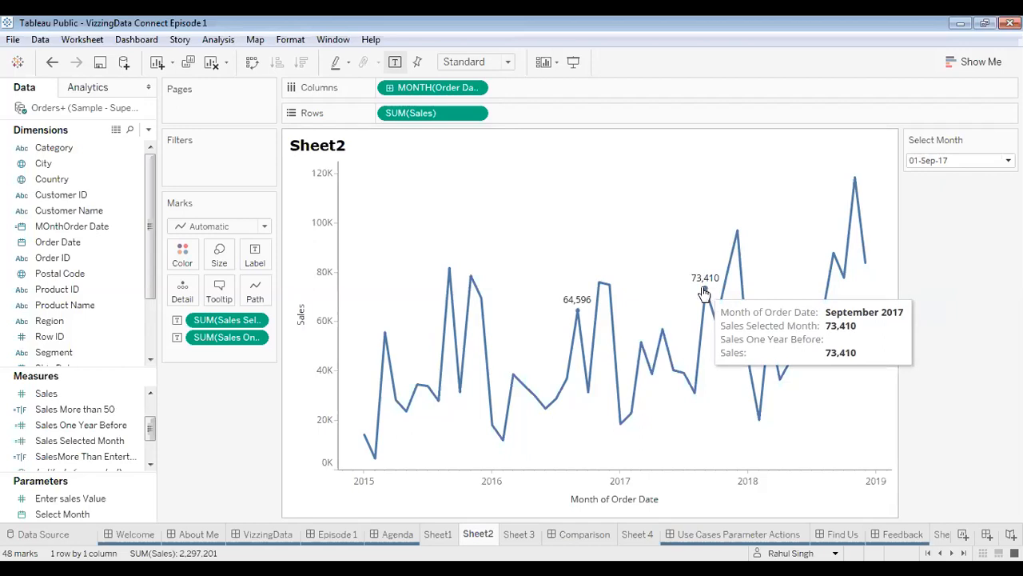
mouse_move(579, 318)
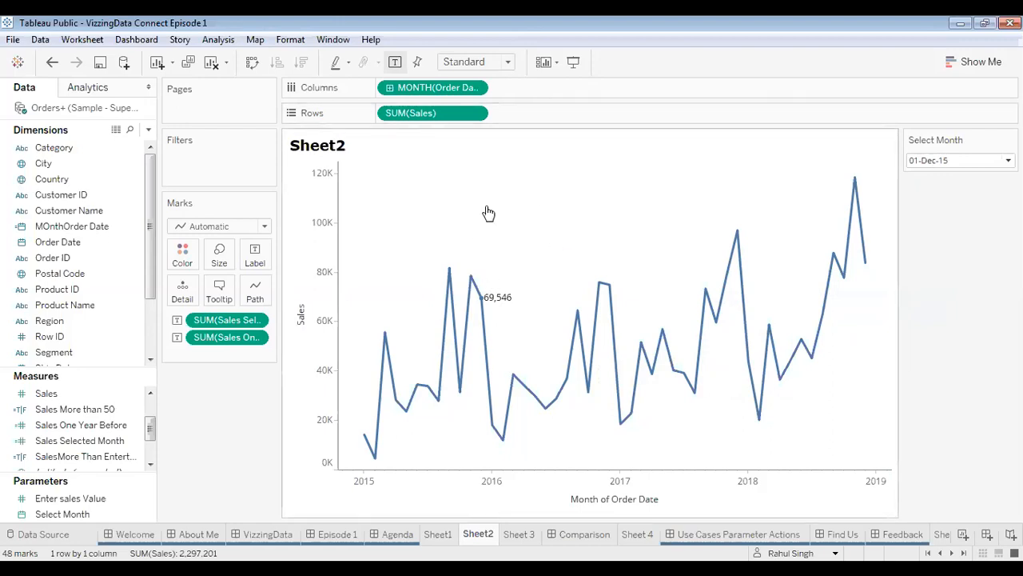
mouse_move(471, 280)
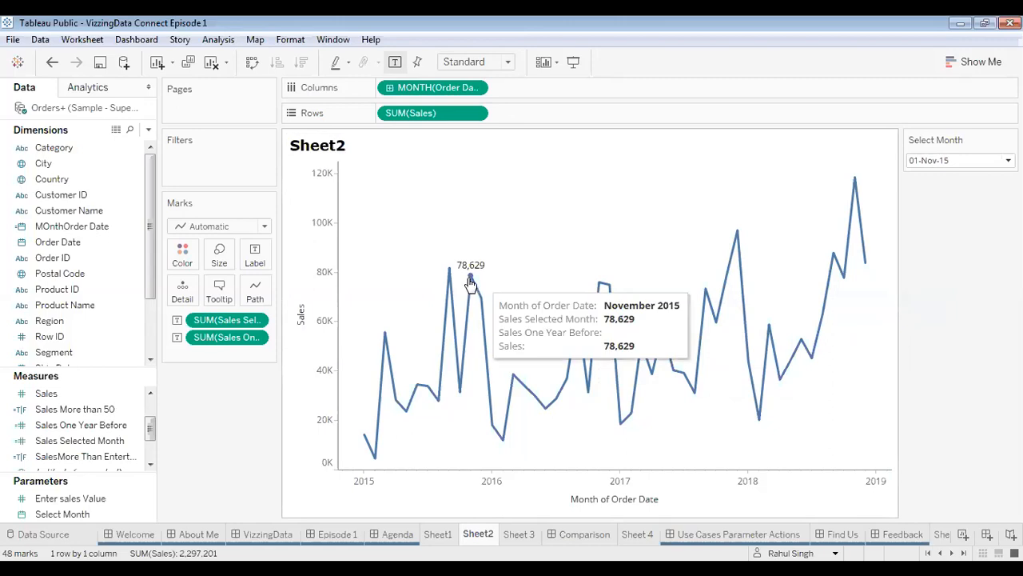
mouse_move(600, 287)
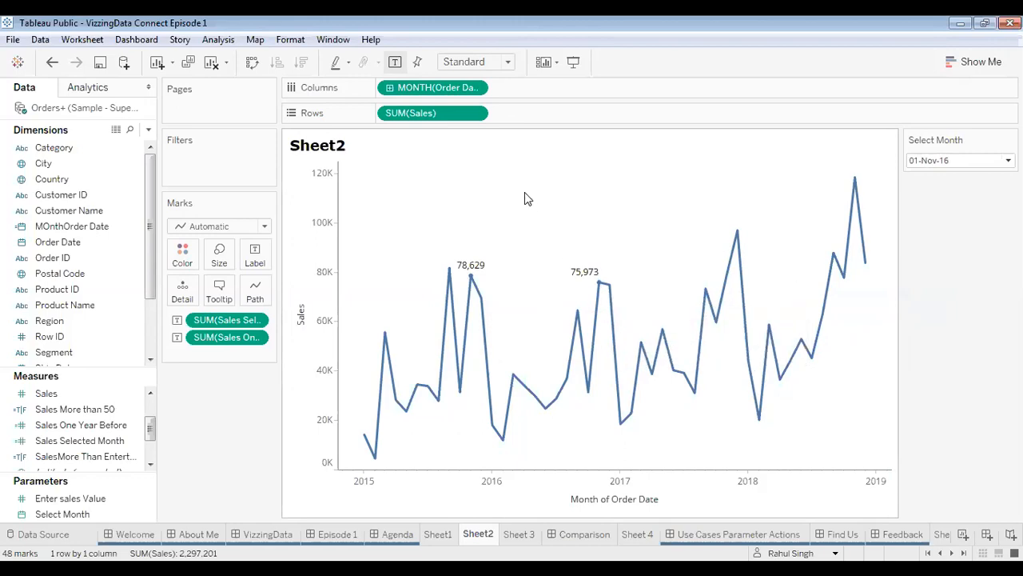
- Duplicate SUM(Sales) on Rows and change the second chart's mark type to Circle
drag(452, 117, 581, 114)
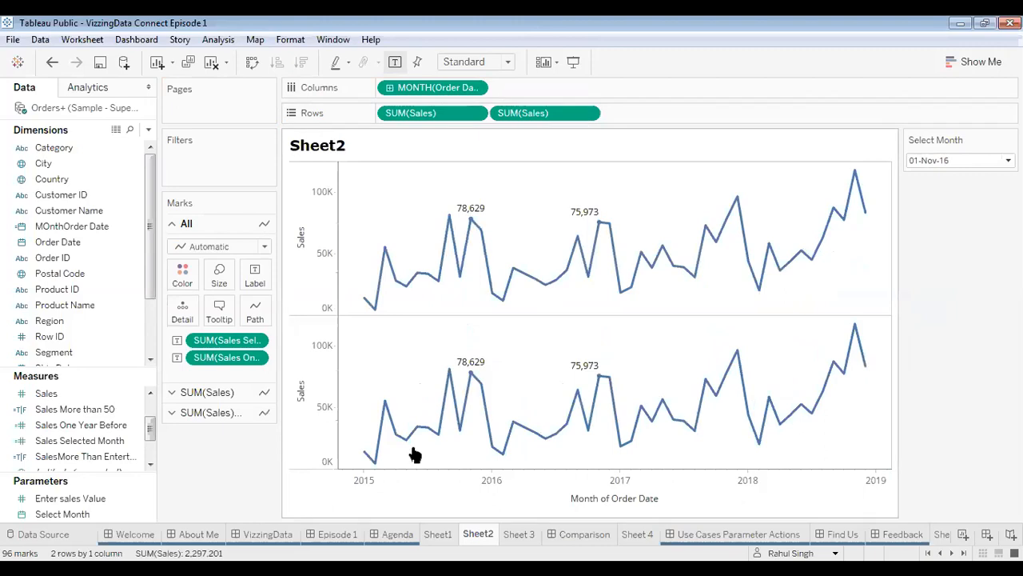
click(226, 415)
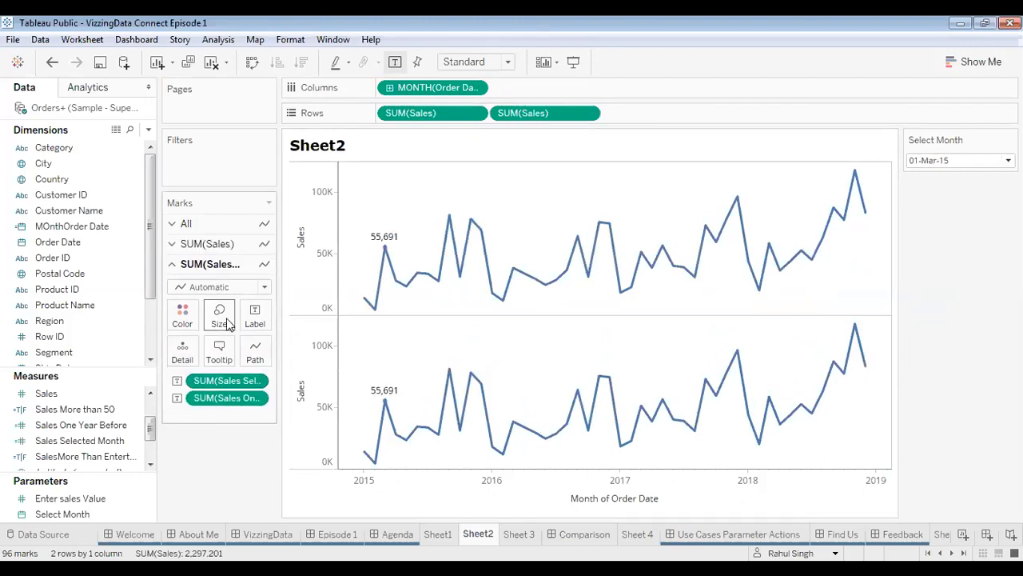
click(251, 286)
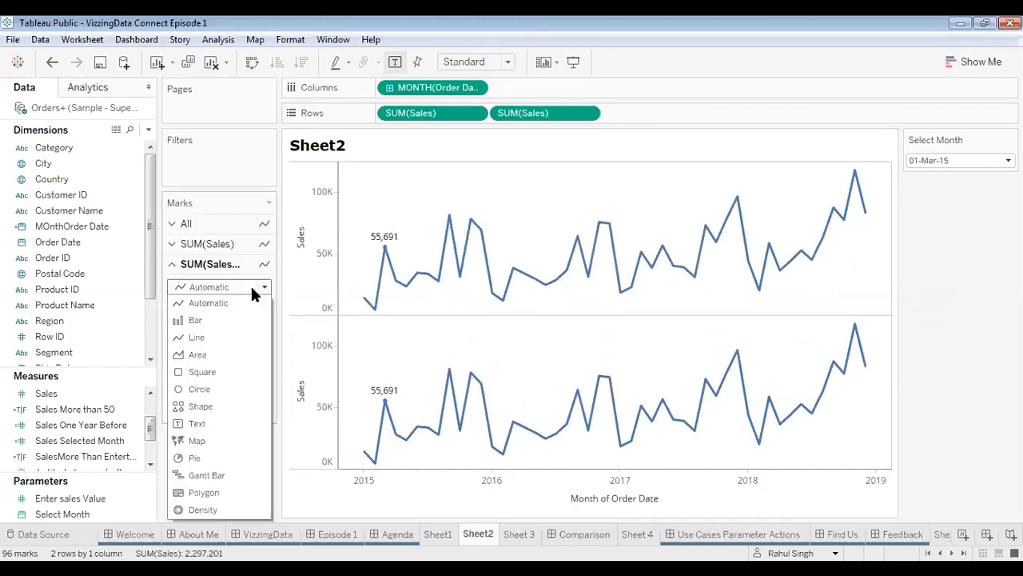
click(199, 389)
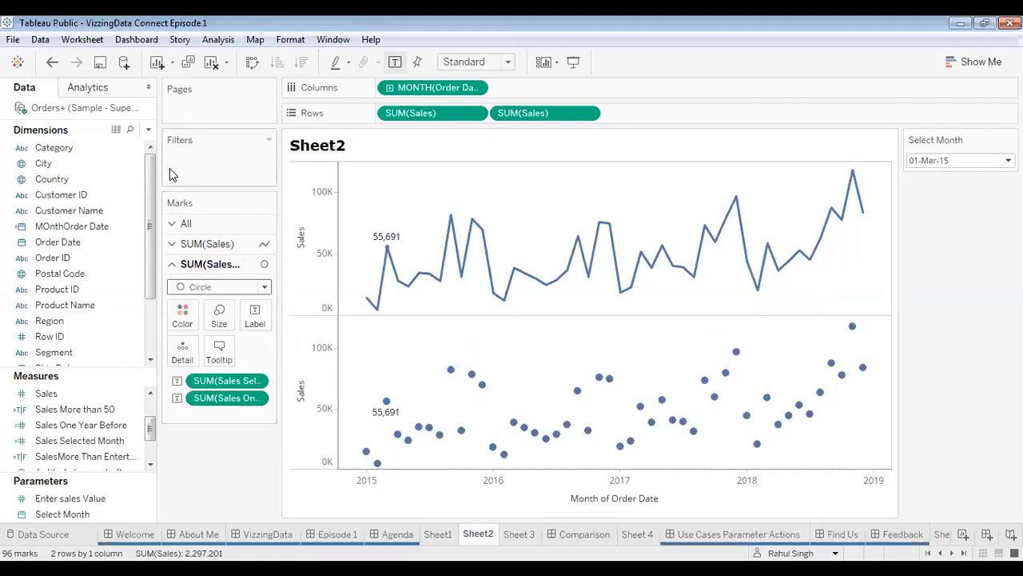
click(149, 130)
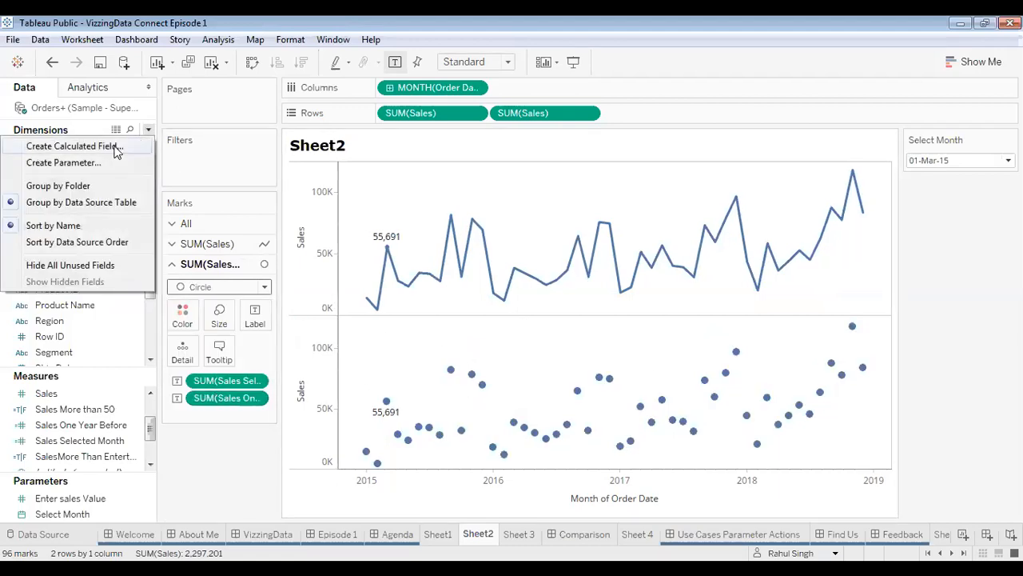
click(114, 151)
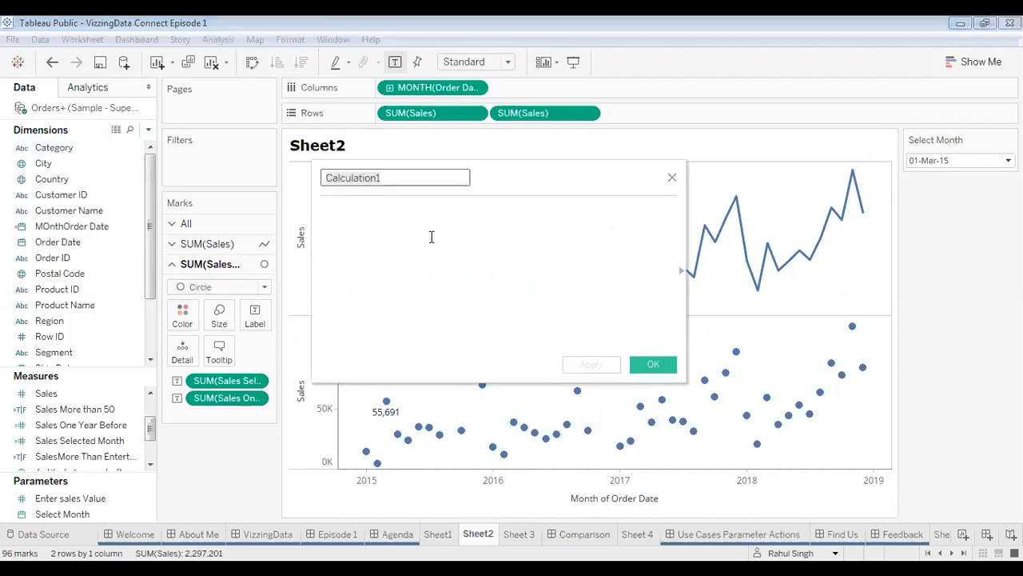
click(431, 237)
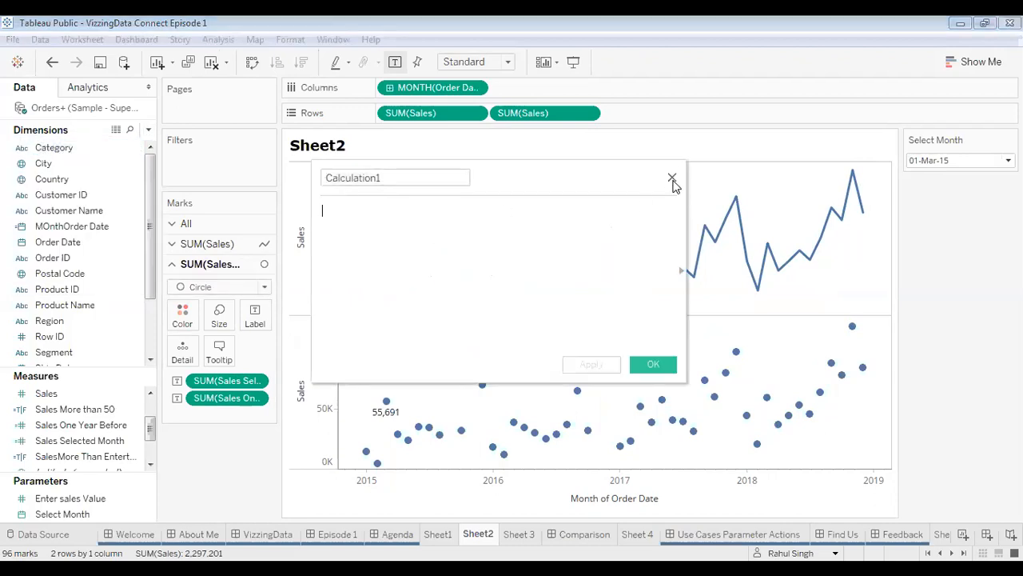
click(672, 178)
- Copy the entire formula of the Sales One Year Before calculated field and close it without changes
click(104, 425)
right_click(106, 426)
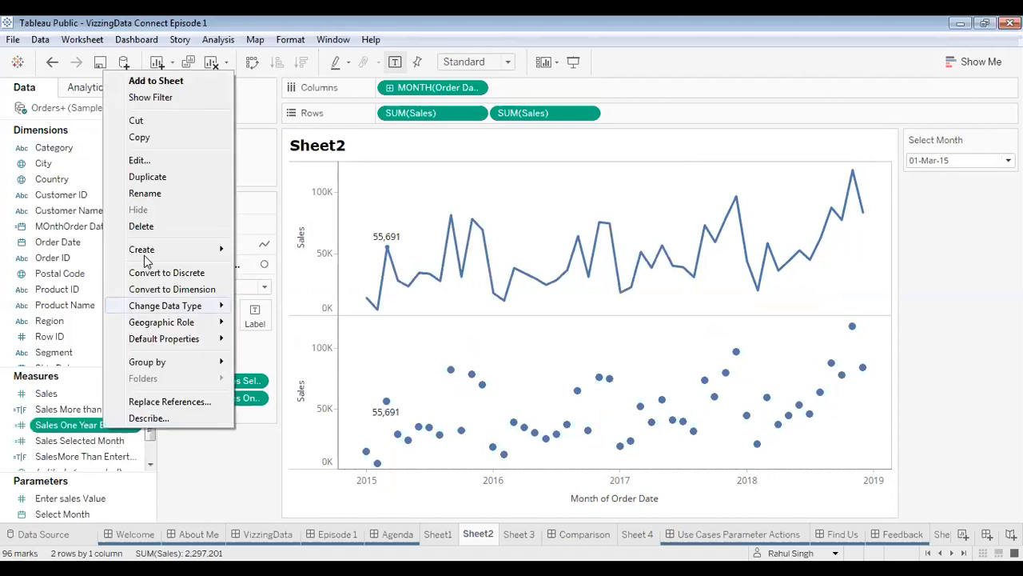
click(156, 163)
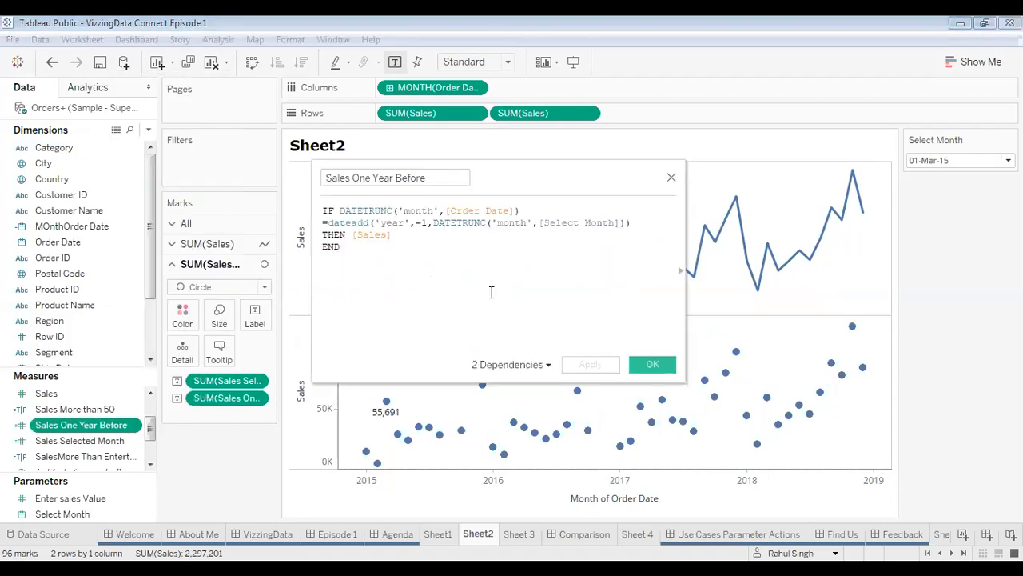
key(ctrl+a)
click(672, 178)
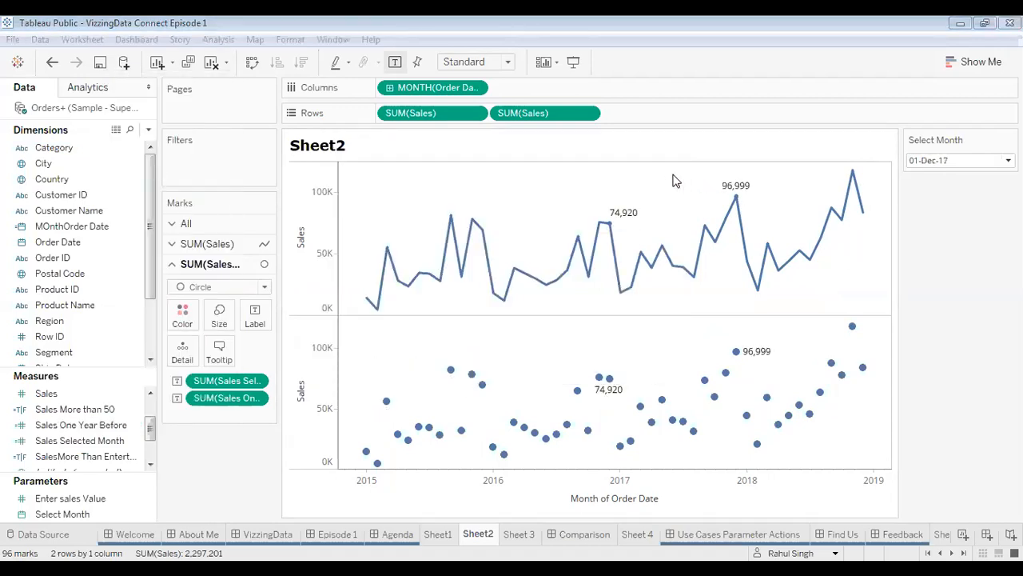
- Create a calculated field named For Color and fill it with the copied Sales One Year Before formula
click(149, 129)
click(121, 146)
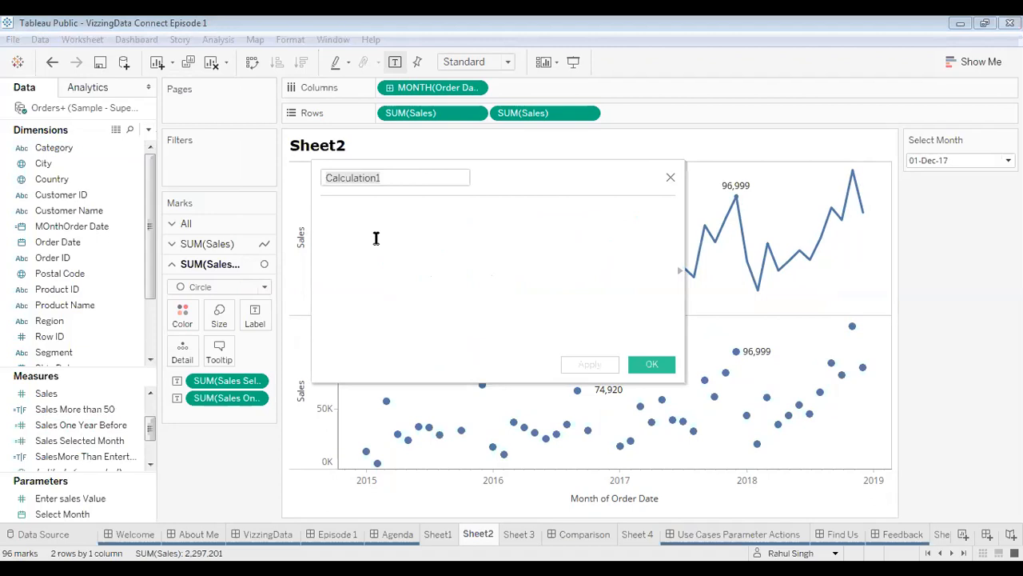
text(For Color)
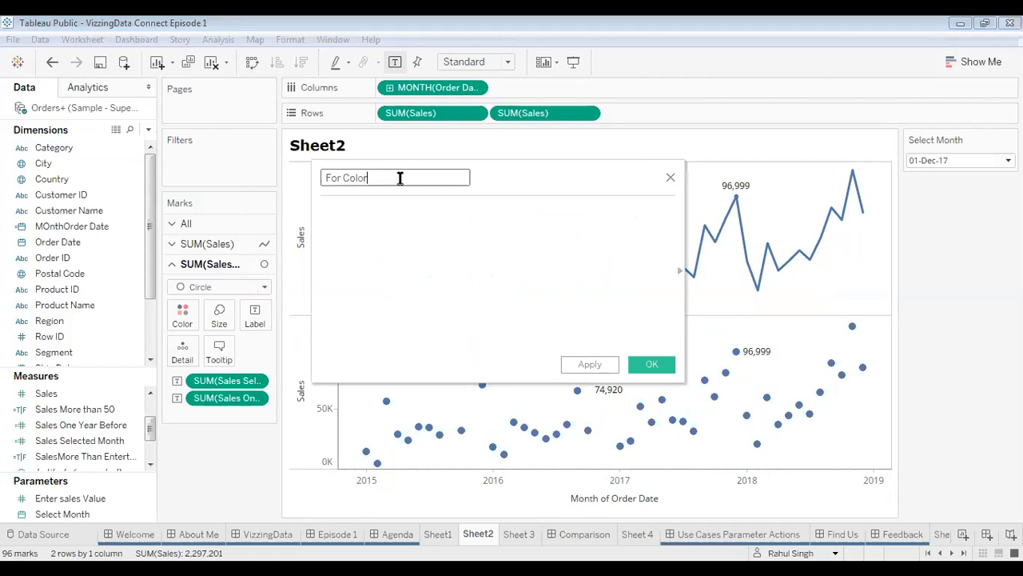
click(356, 239)
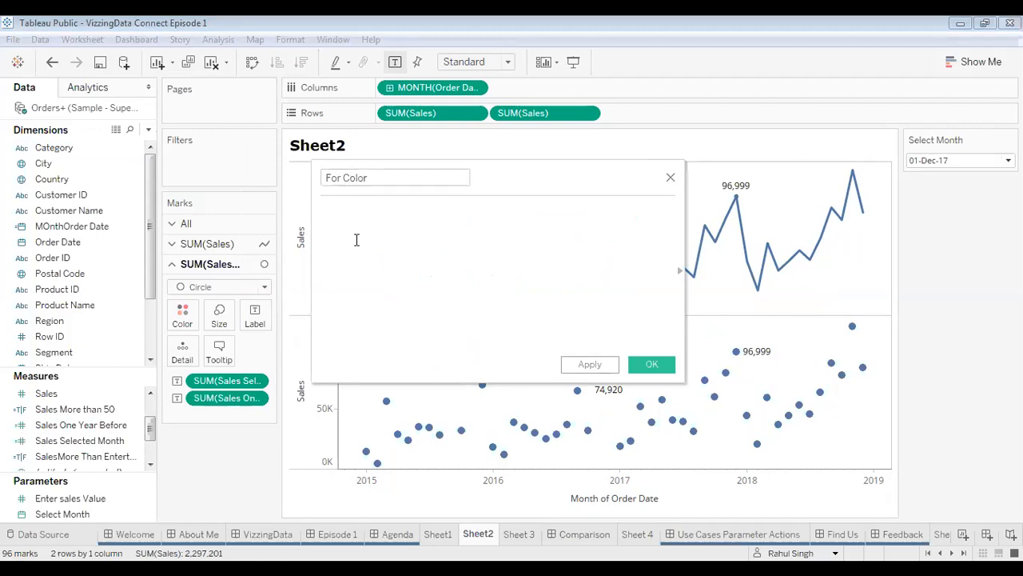
text(if)
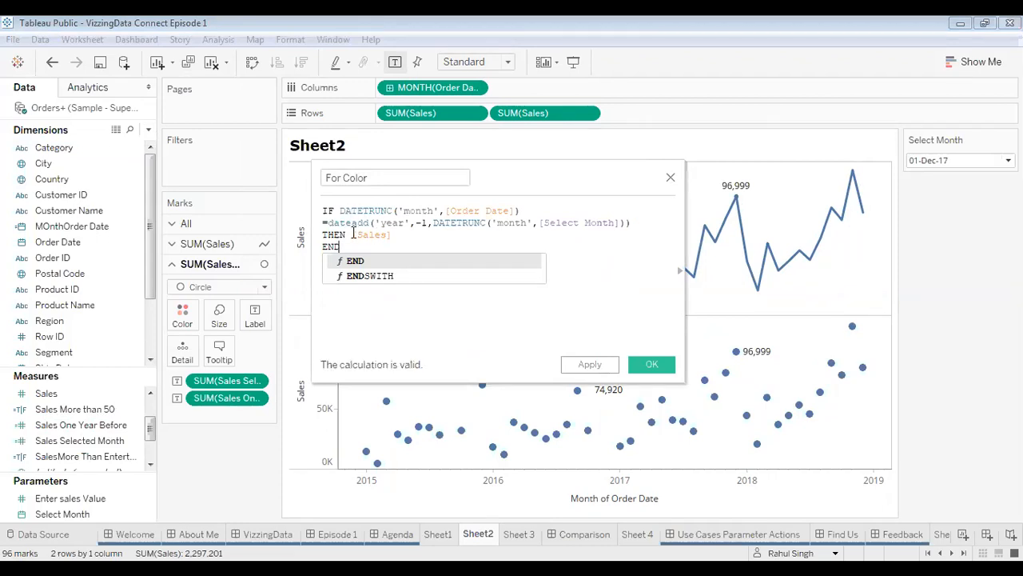
- Replace [Sales] in the For Color formula's THEN result with "Previous Year" and add blank lines before END
double_click(390, 235)
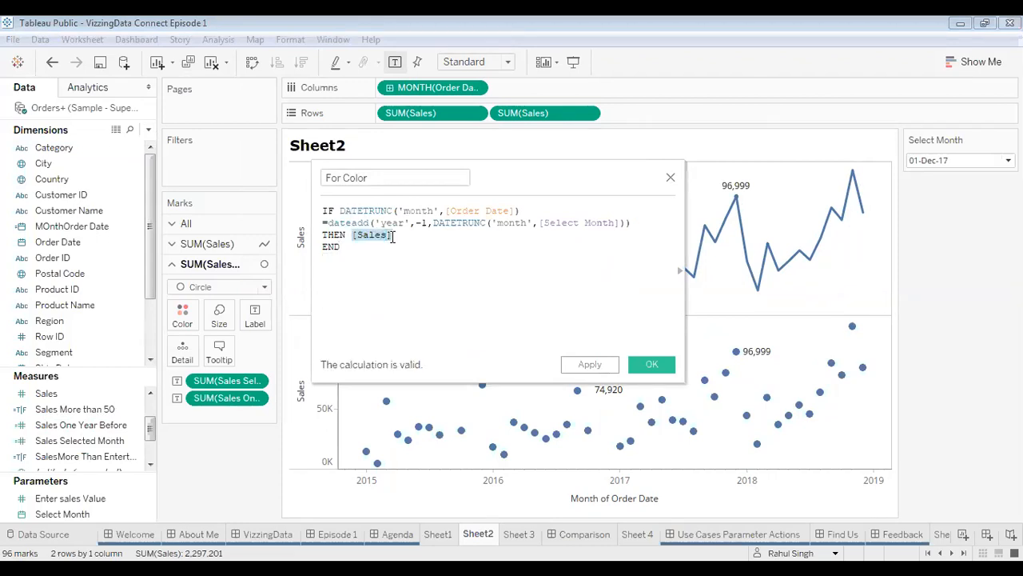
text("Previ)
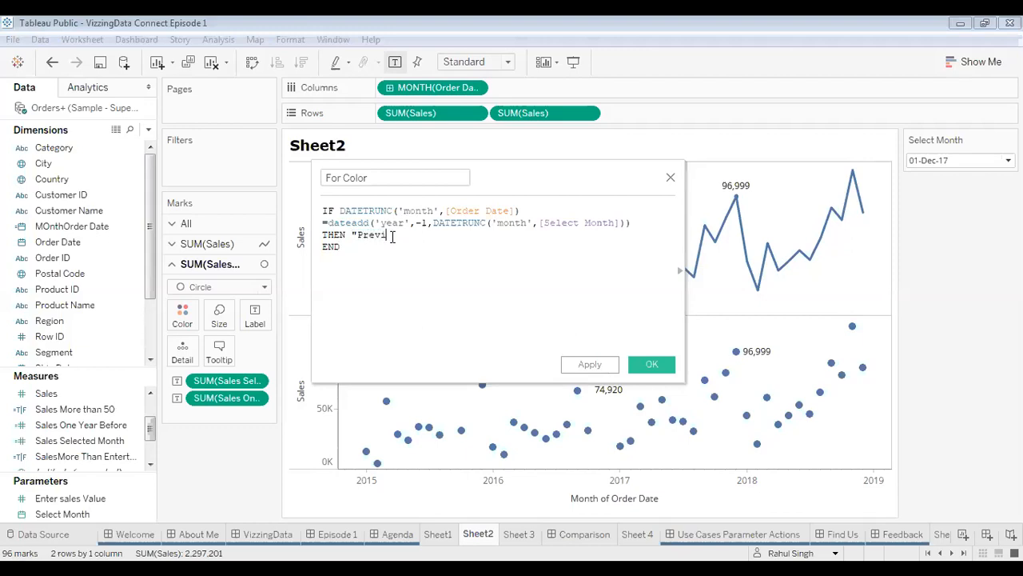
text(ous Year")
key(Return)
key(Return)
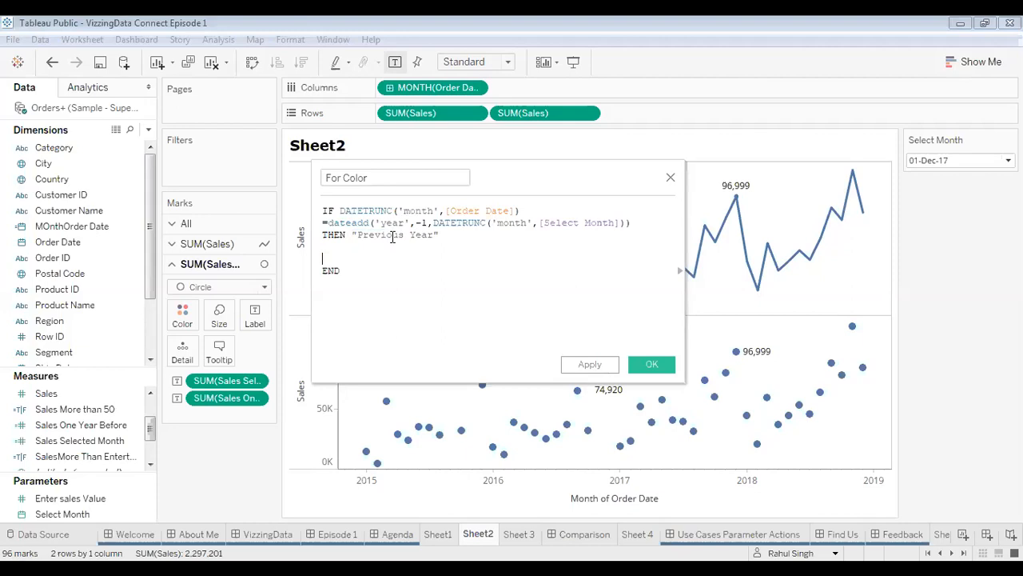
- Add an ELSEIF branch before END containing a copy of the first condition and its "Previous Year" result
text(else)
key(Down)
key(Return)
key(Return)
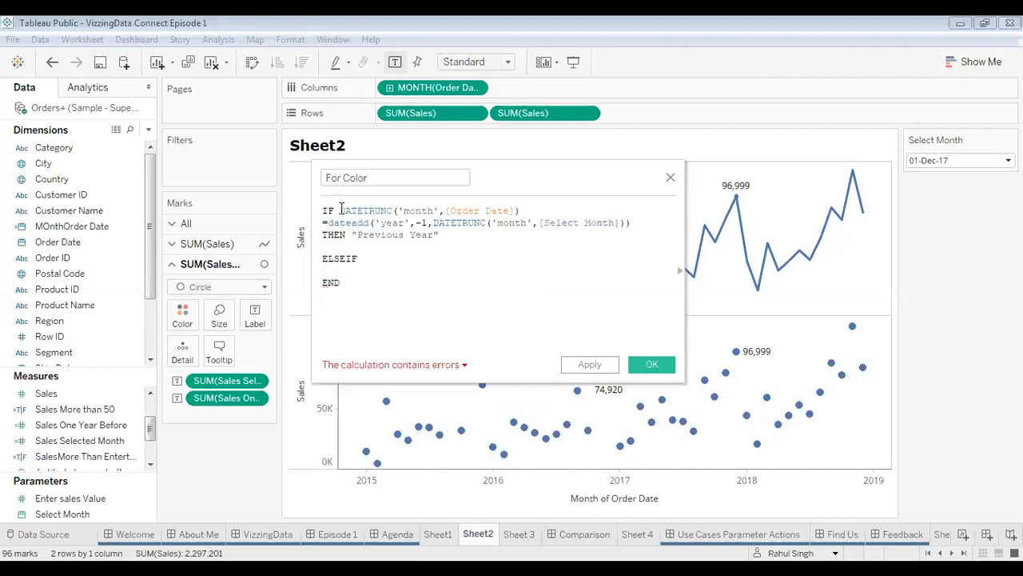
drag(341, 210, 470, 234)
key(ctrl+c)
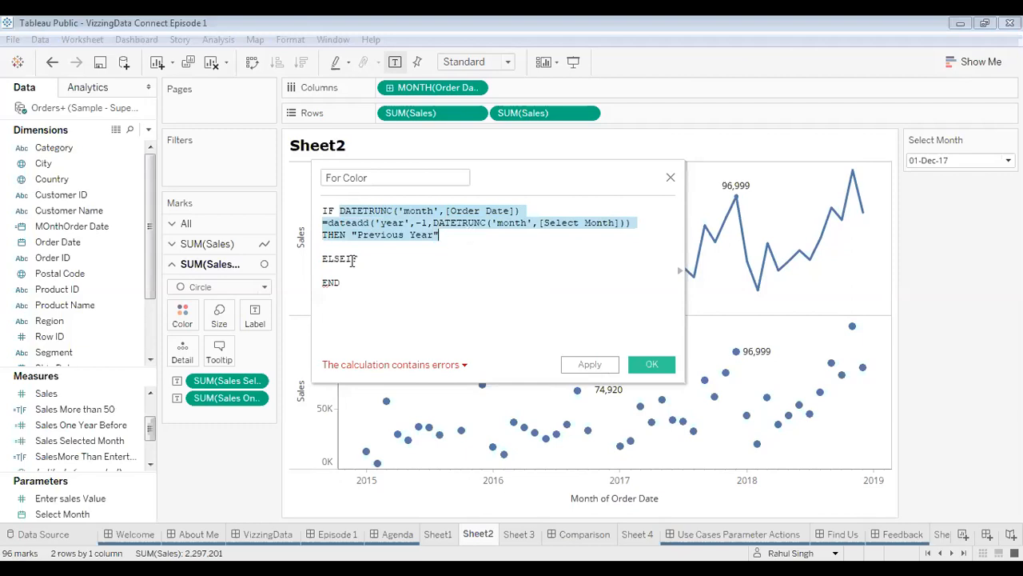
click(329, 270)
key(ctrl+v)
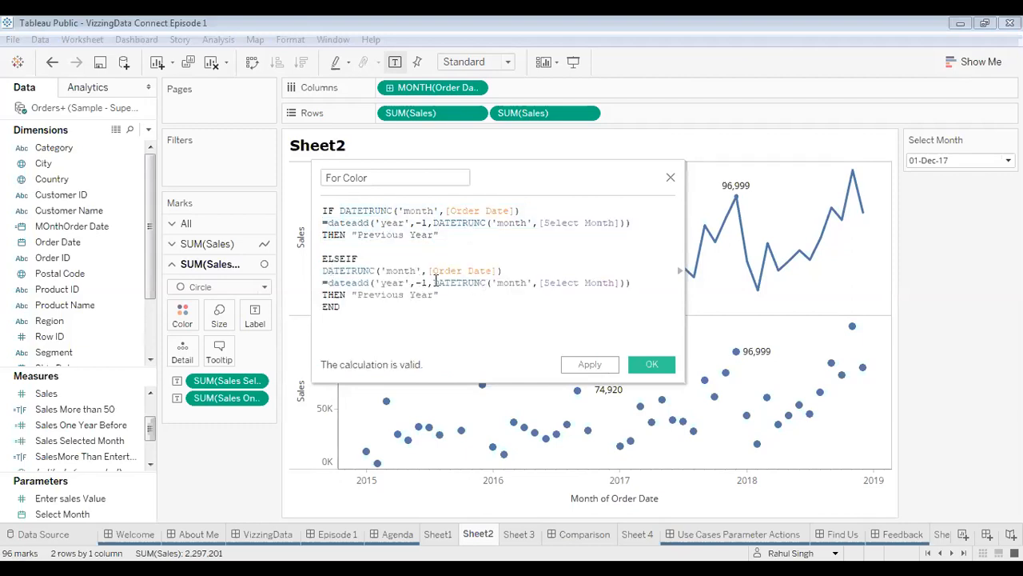
- Change the ELSEIF branch to compare with DATETRUNC('month',[Select Month]) and return "Current Year", and save the calculated field
drag(433, 282, 329, 283)
key(BackSpace)
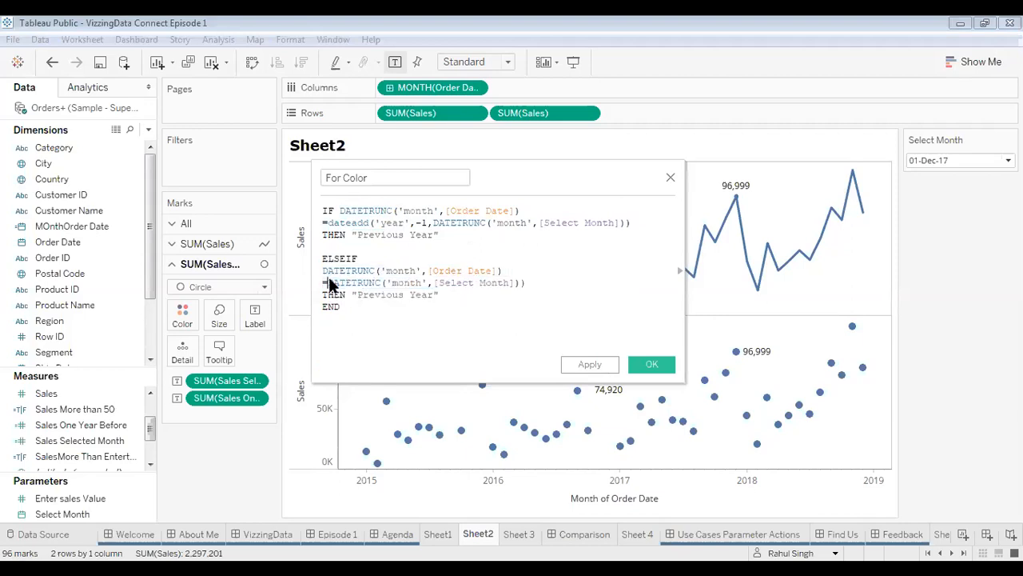
click(550, 284)
key(BackSpace)
double_click(380, 295)
text(Current)
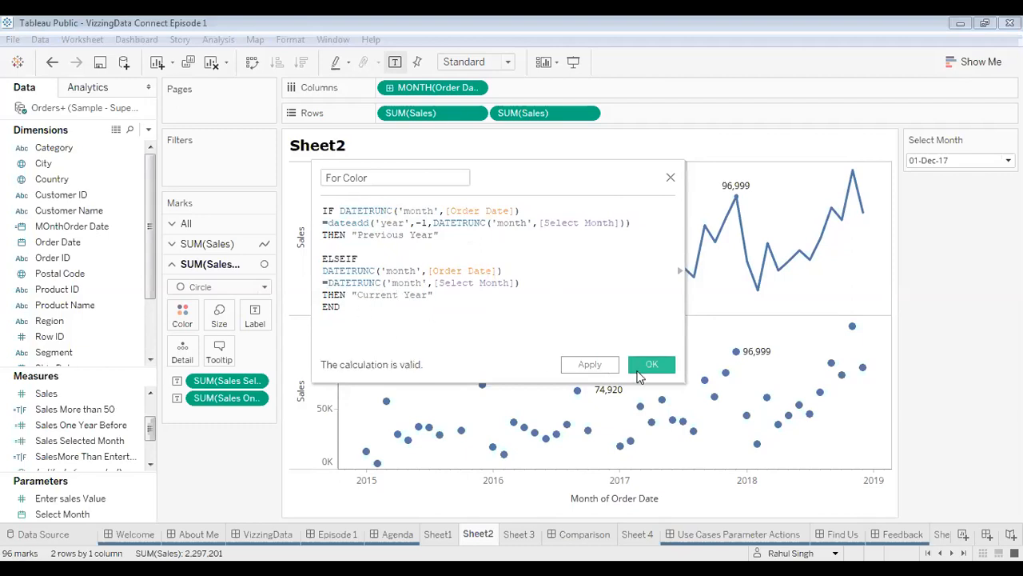
click(651, 366)
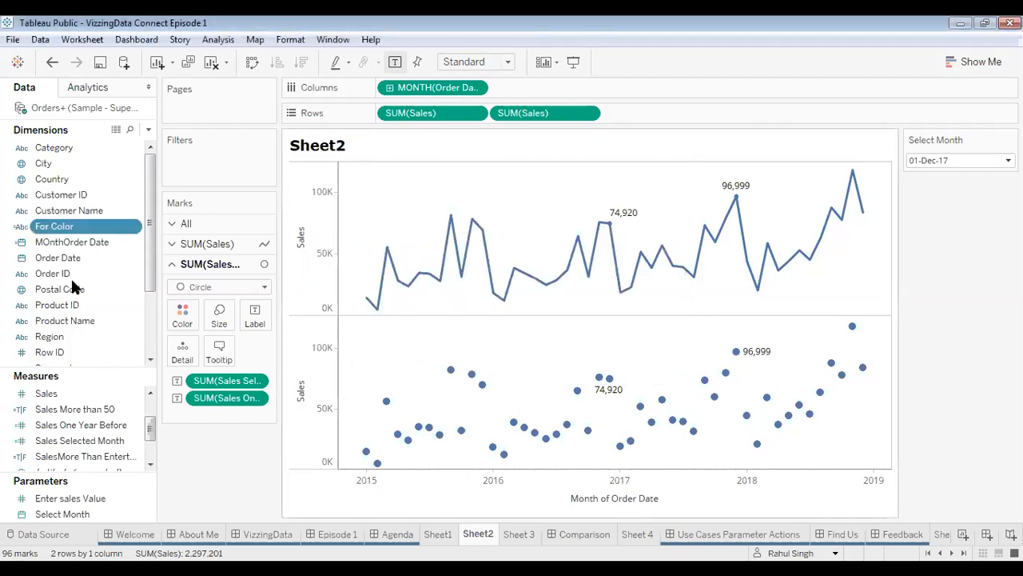
- Color the circle marks by For Color and set the color of its Null item to white (#ffffff)
drag(54, 226, 183, 322)
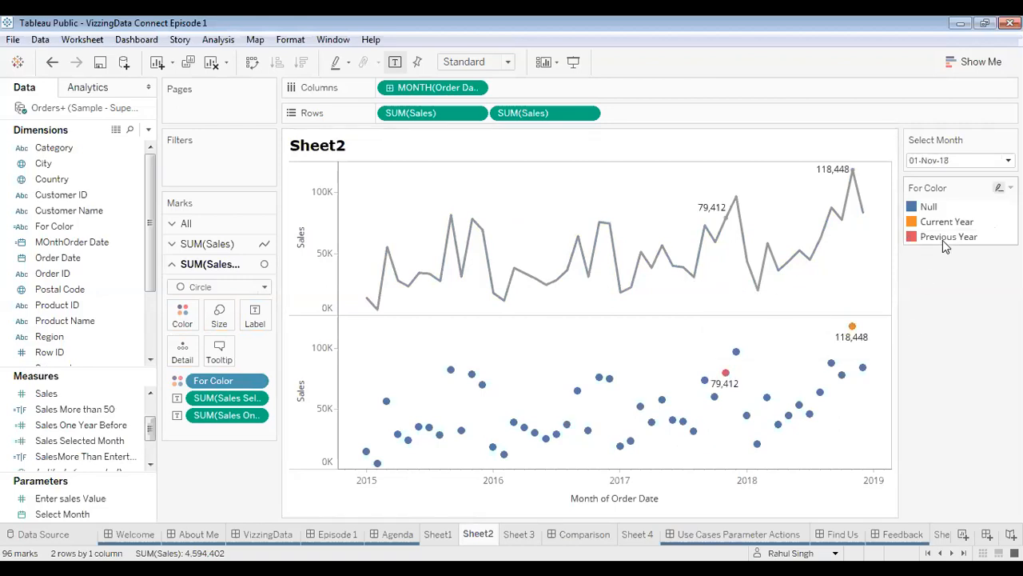
click(943, 240)
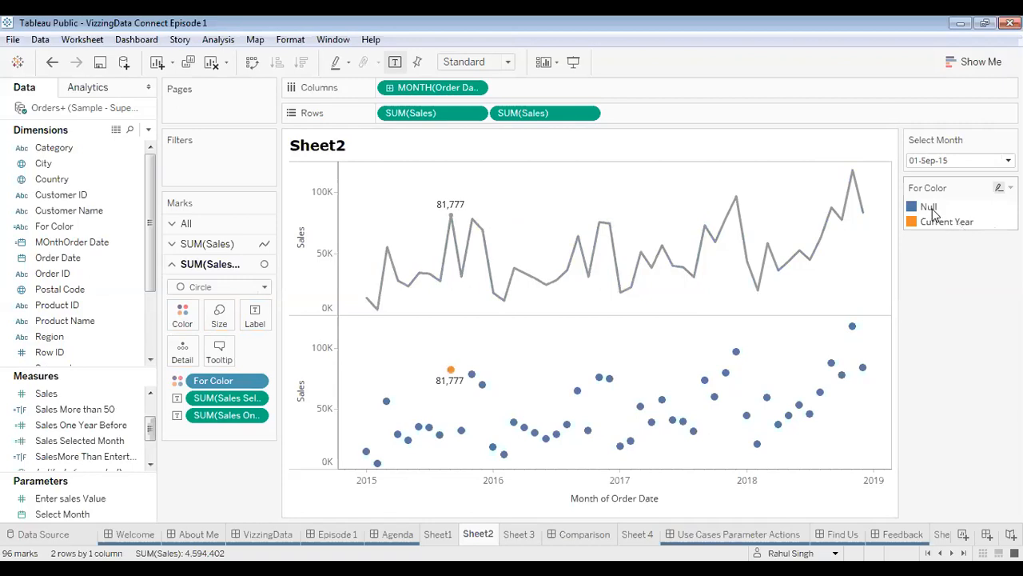
double_click(931, 210)
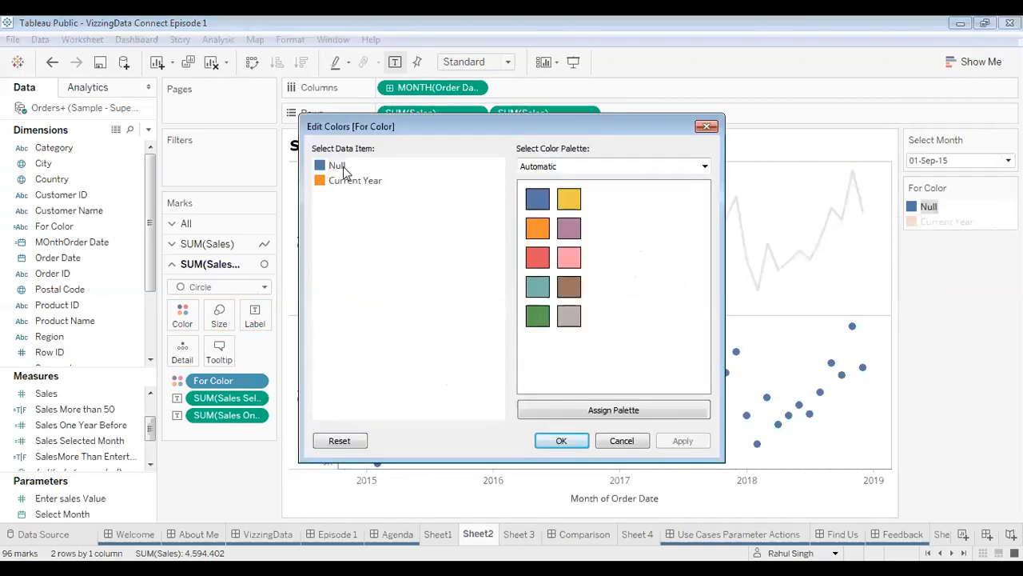
double_click(342, 165)
click(479, 274)
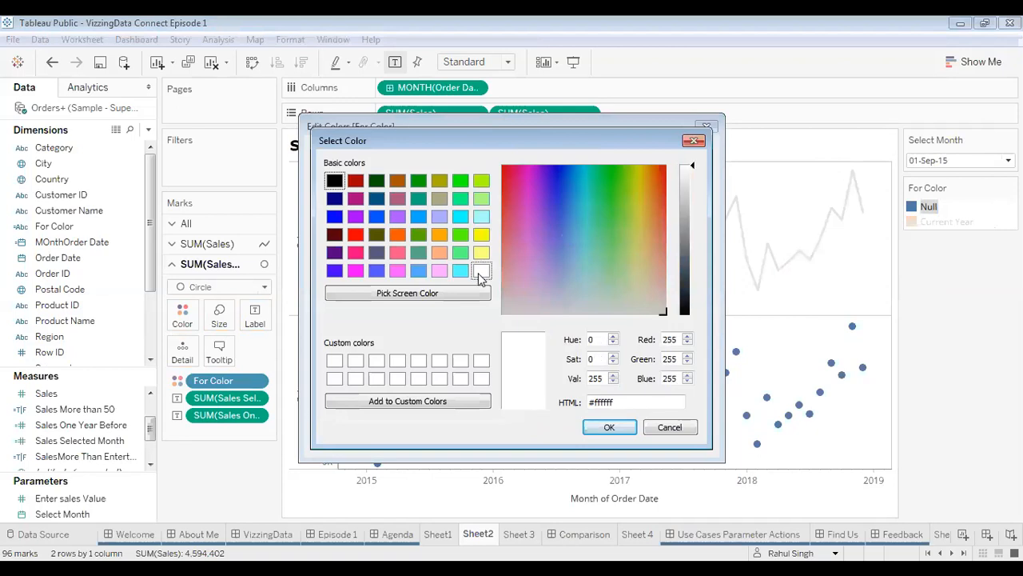
click(609, 431)
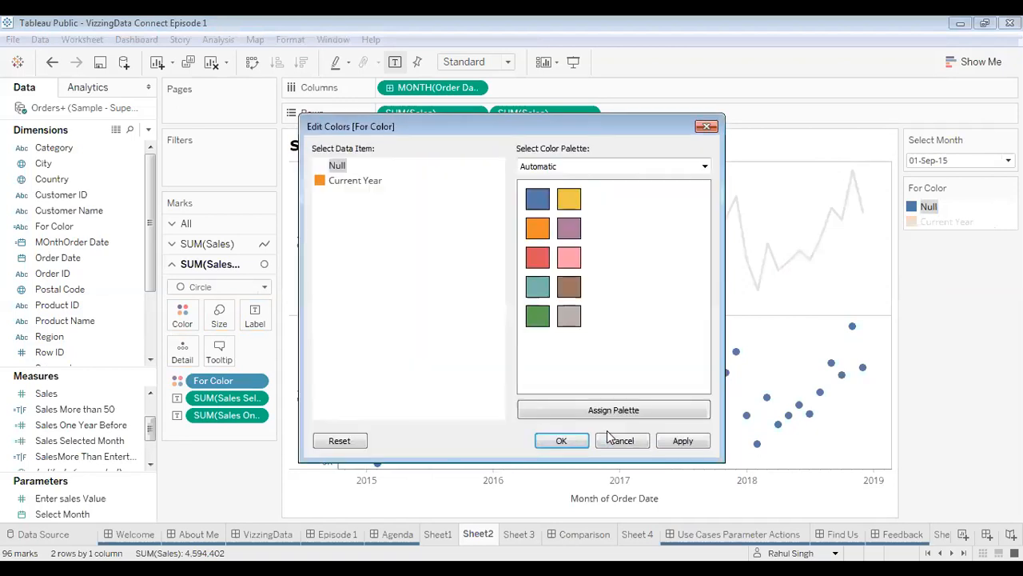
click(562, 447)
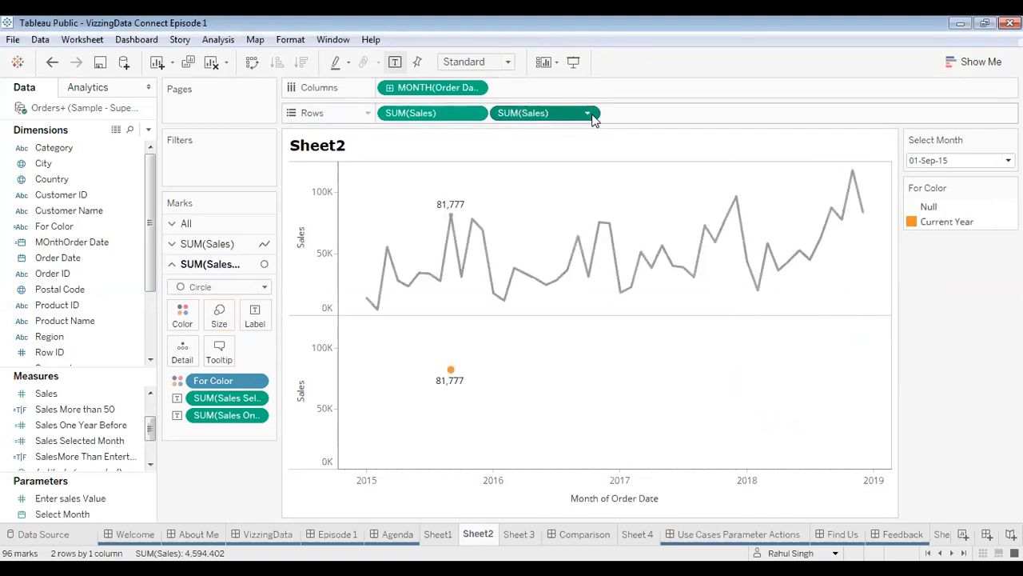
- Combine the two SUM(Sales) charts as a dual axis and synchronize the secondary axis
click(587, 113)
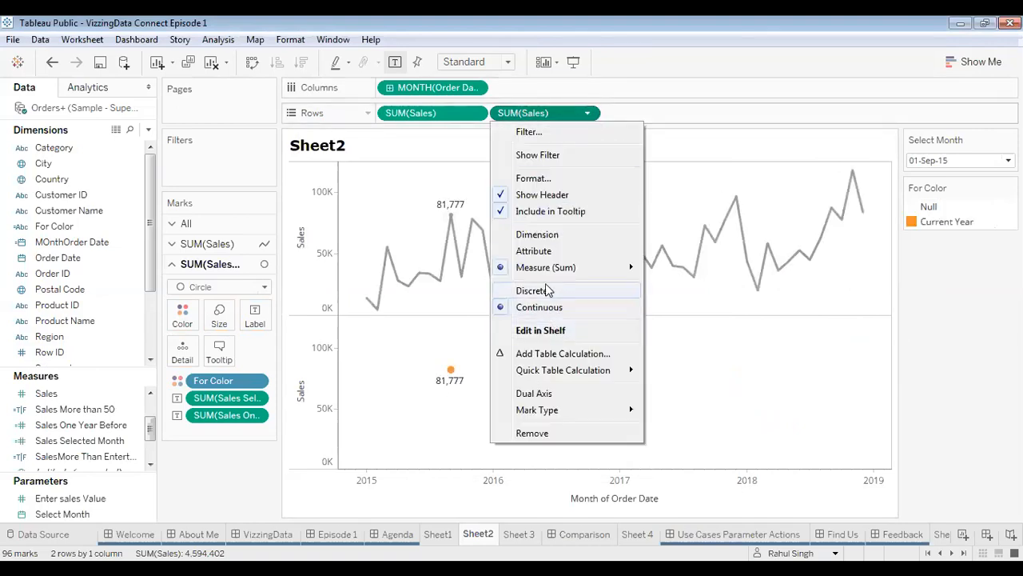
click(540, 395)
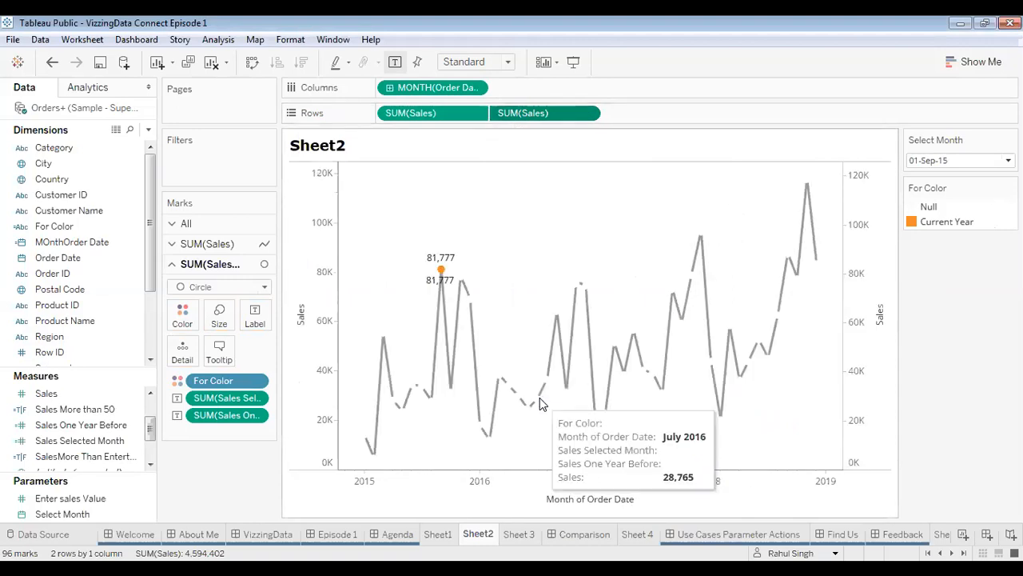
right_click(864, 198)
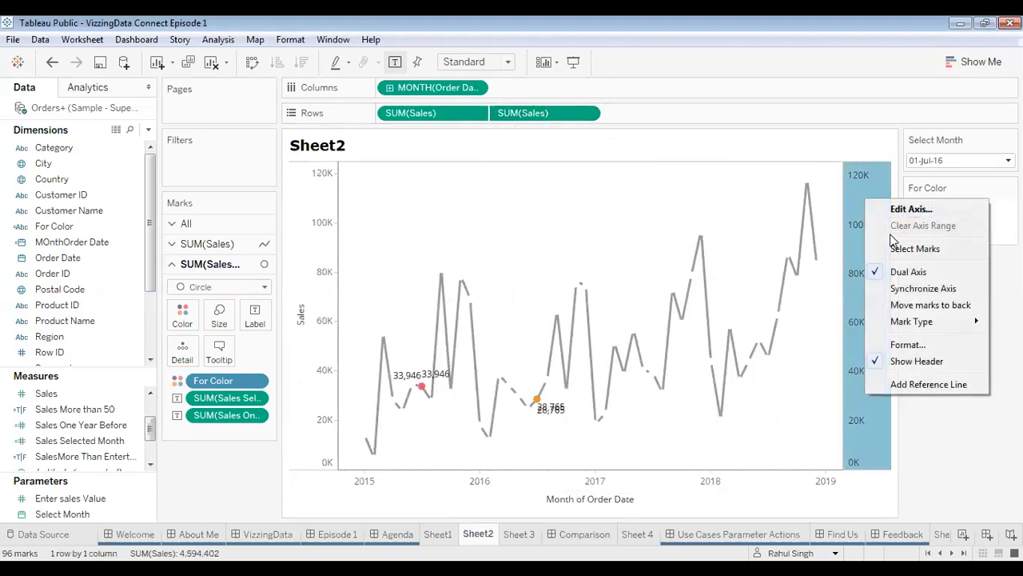
click(920, 289)
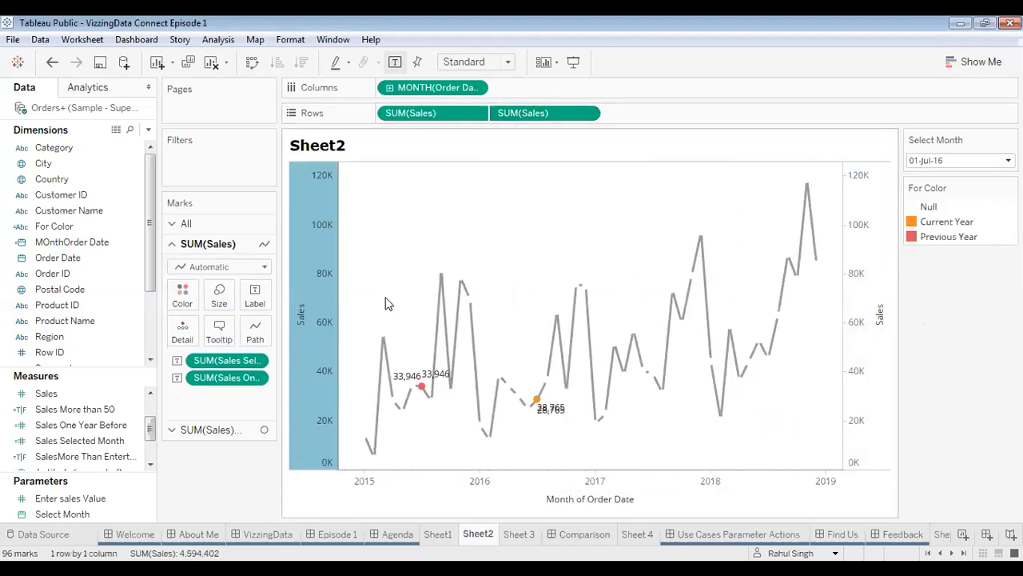
- Remove the Sales Selected Month and Sales One Year Before labels from the circle marks
click(216, 430)
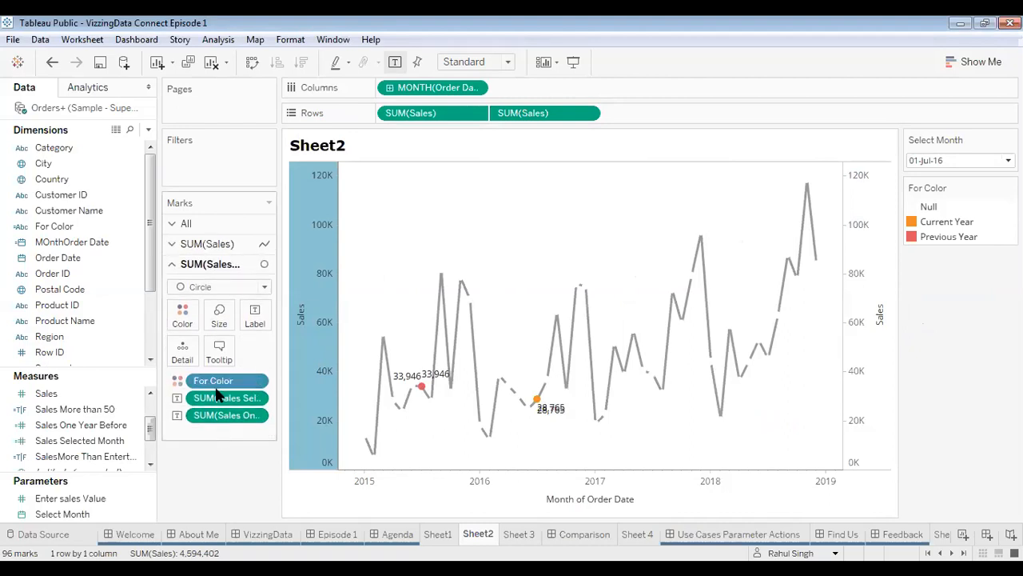
drag(212, 398, 80, 352)
drag(206, 397, 4, 372)
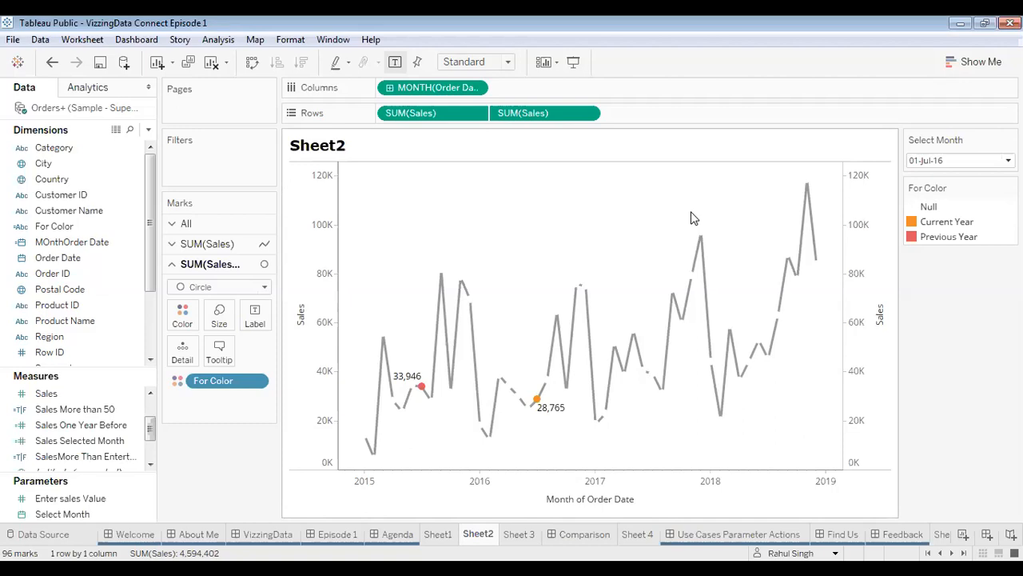
mouse_move(701, 234)
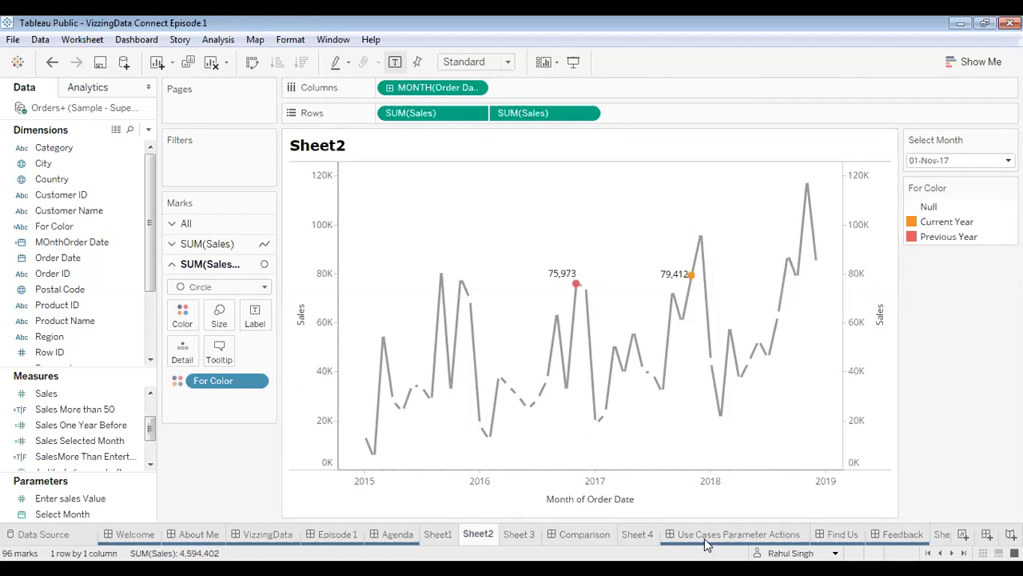
- Open the Use Cases Parameter Actions dashboard to view its embedded Parameter Actions web page
mouse_move(705, 541)
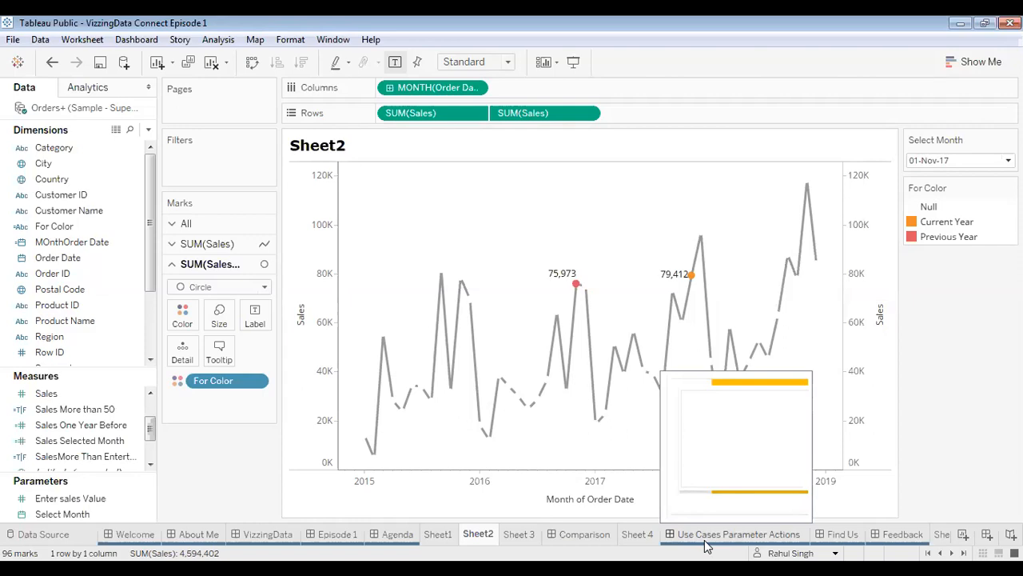
click(706, 537)
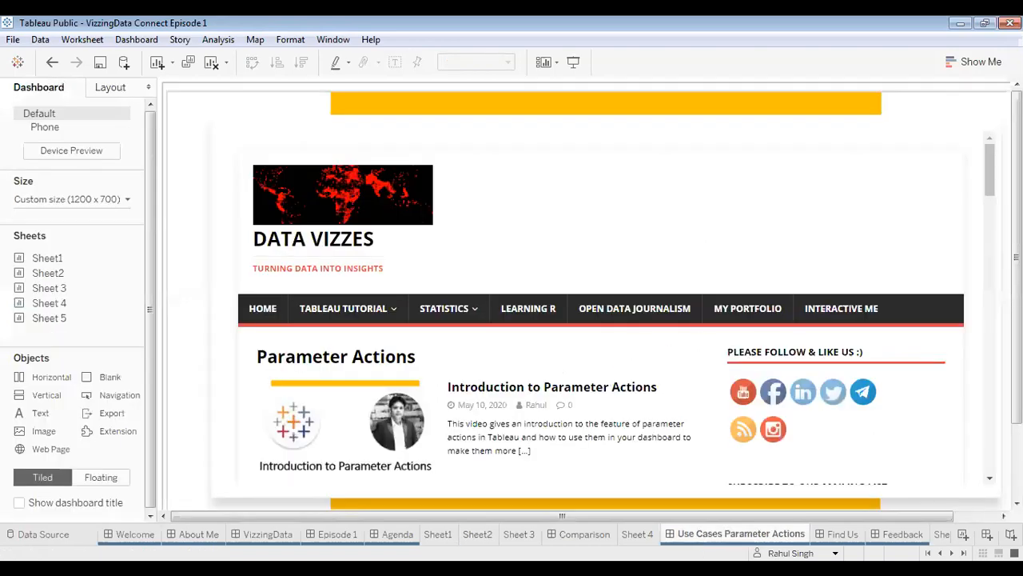
click(989, 189)
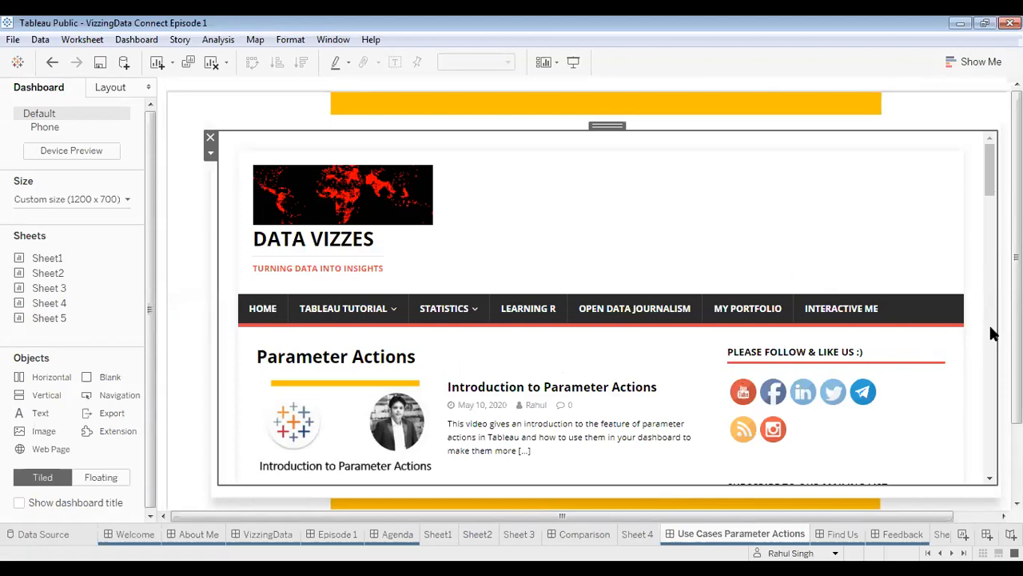
- Open the VizzingData dashboard and list the posts tagged Parameter Actions in its embedded blog page
click(270, 534)
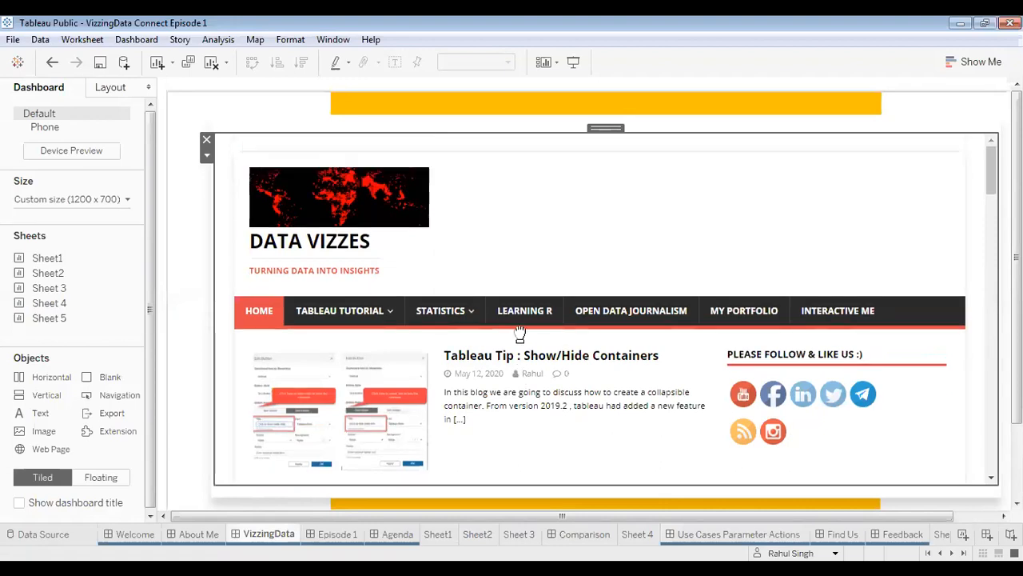
scroll(519, 336, down, 10)
scroll(520, 337, down, 3)
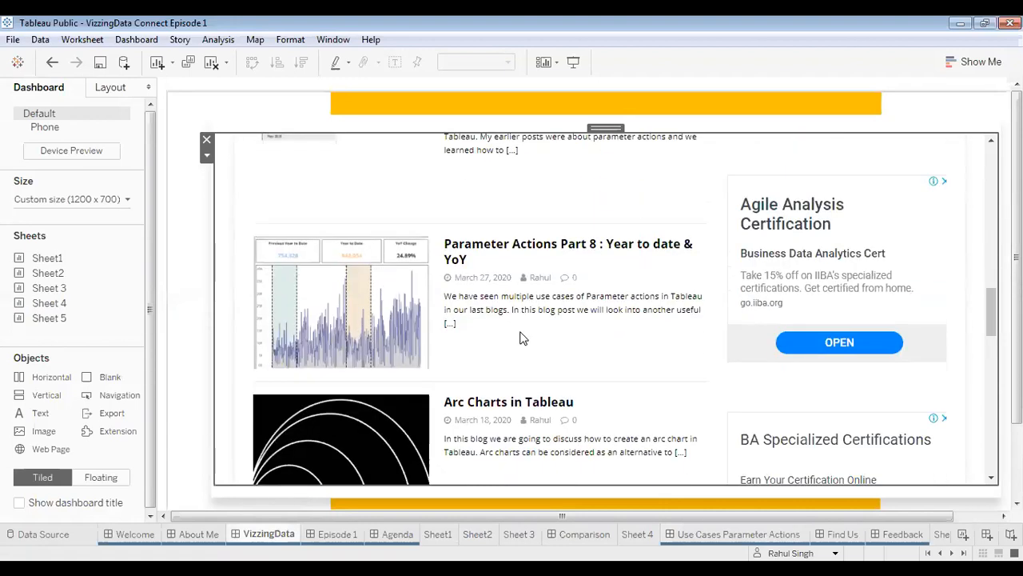
scroll(519, 337, down, 5)
scroll(519, 337, down, 1)
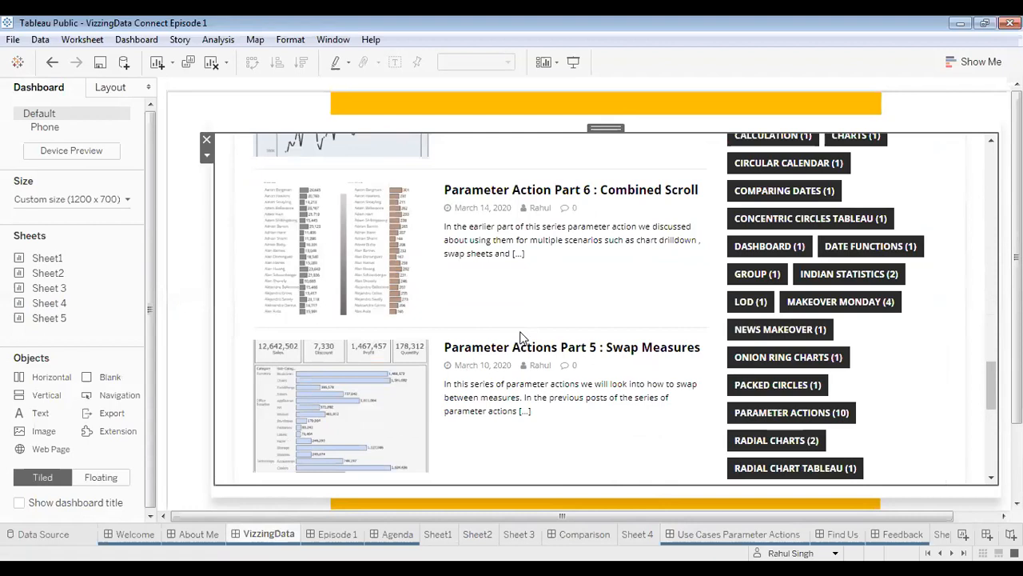
click(803, 417)
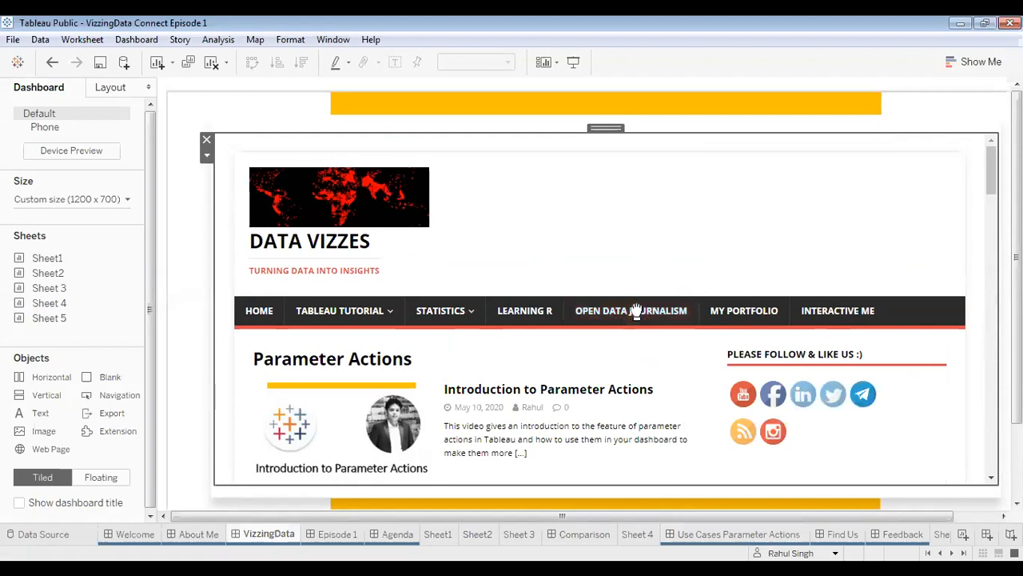
- Look through the Parameter Actions posts from Part 9: Multi-select Parameters to Part 6: Combined Scroll, and return to the blog's home page
scroll(640, 315, down, 4)
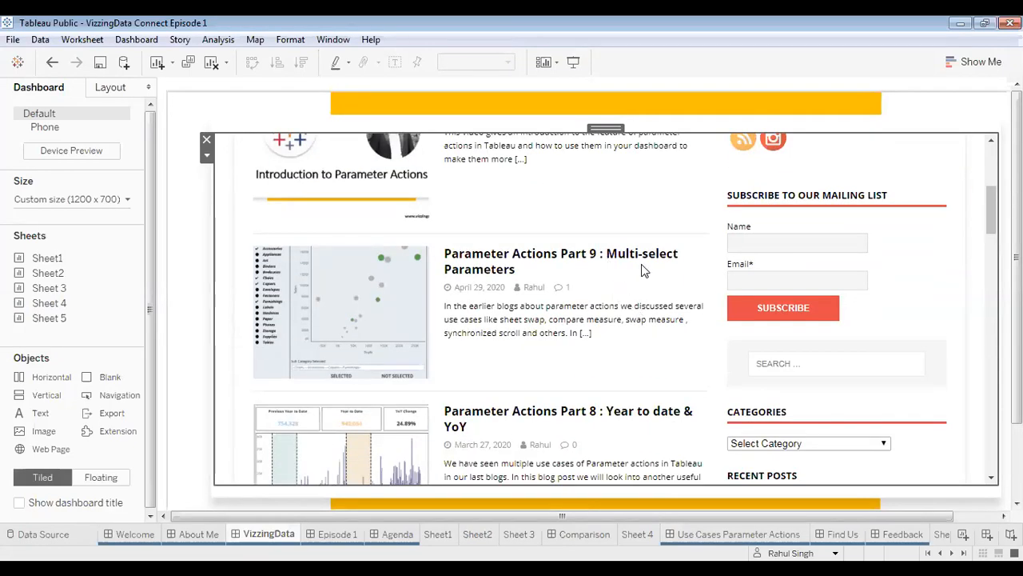
scroll(644, 270, down, 2)
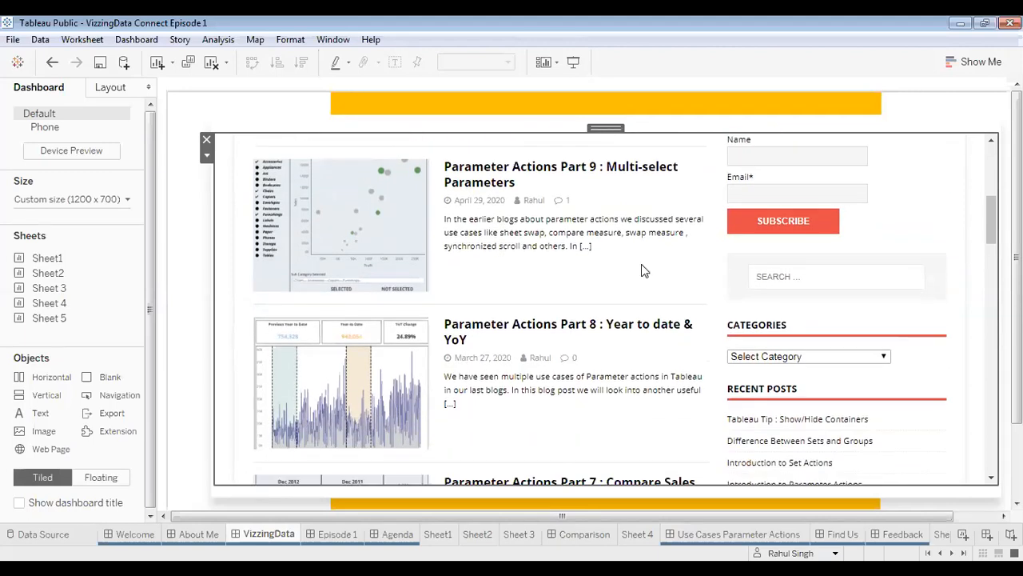
scroll(641, 270, down, 2)
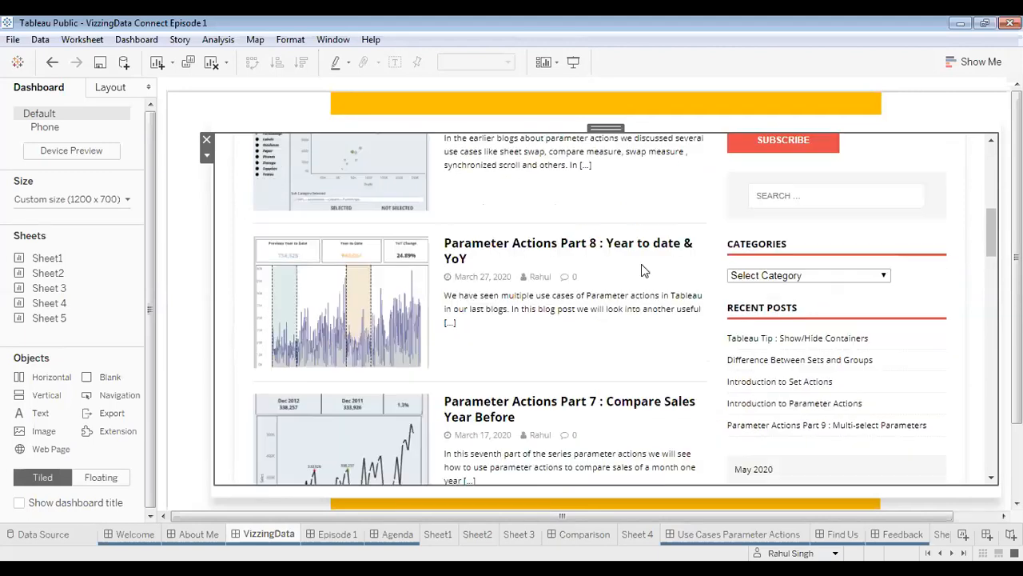
scroll(641, 268, down, 2)
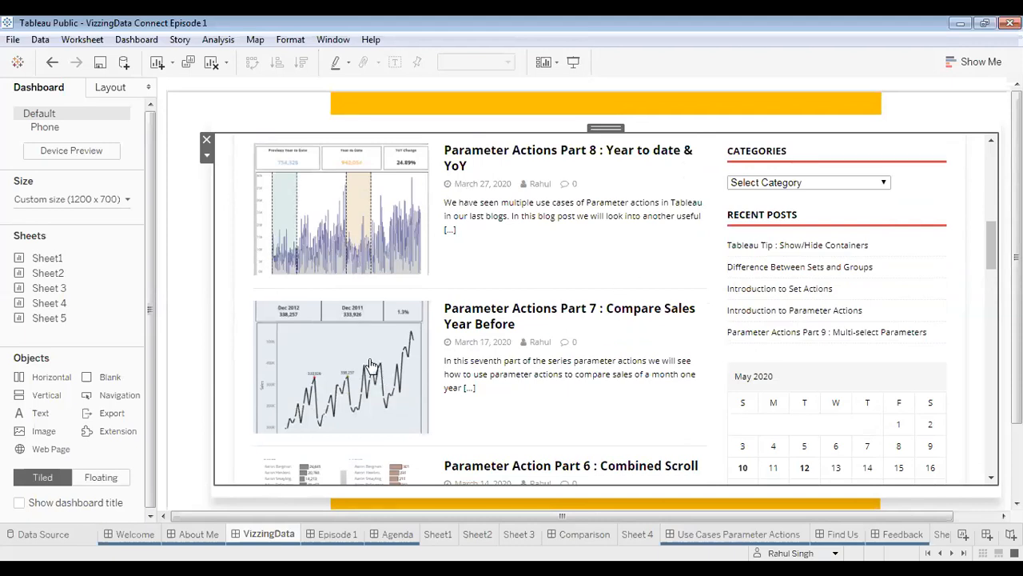
scroll(629, 342, down, 2)
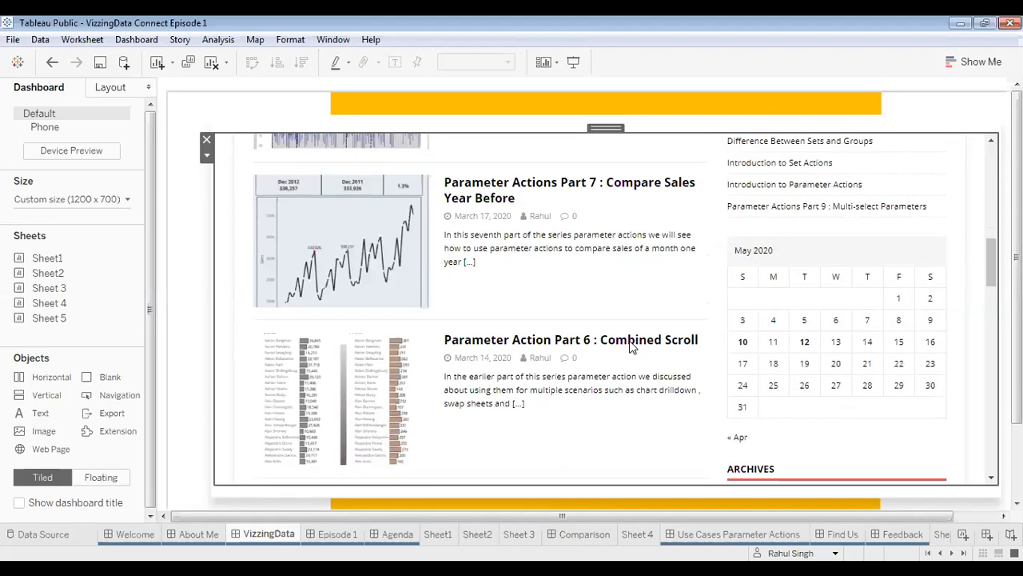
scroll(629, 343, down, 2)
click(632, 345)
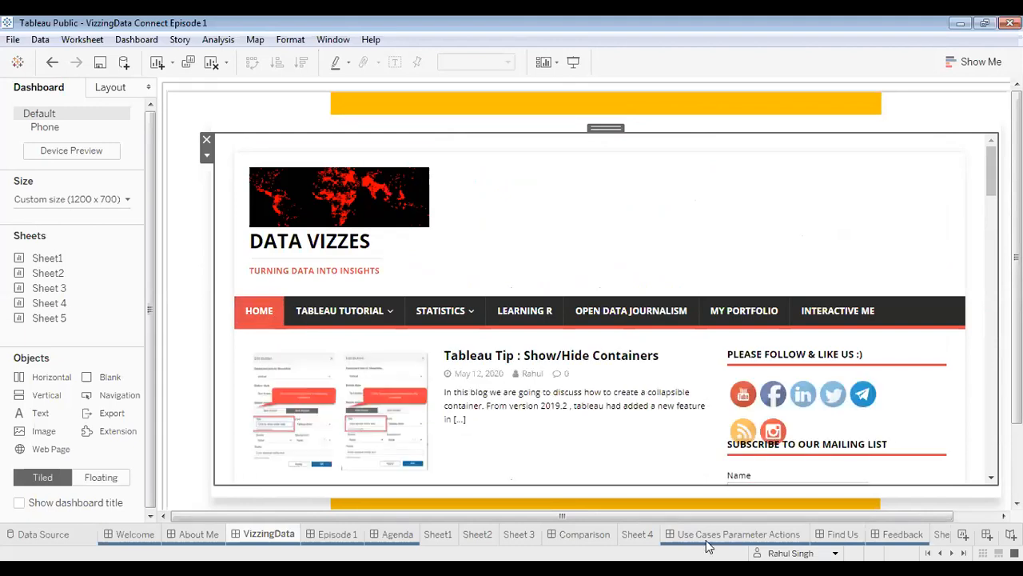
- Open the Find Us dashboard and show it in presentation mode
mouse_move(708, 548)
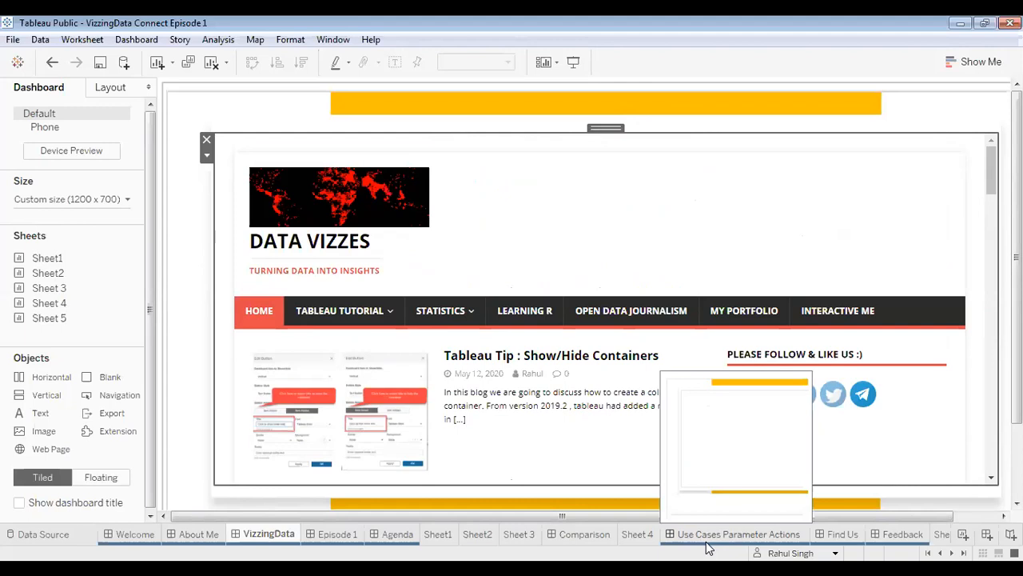
mouse_move(801, 540)
click(842, 534)
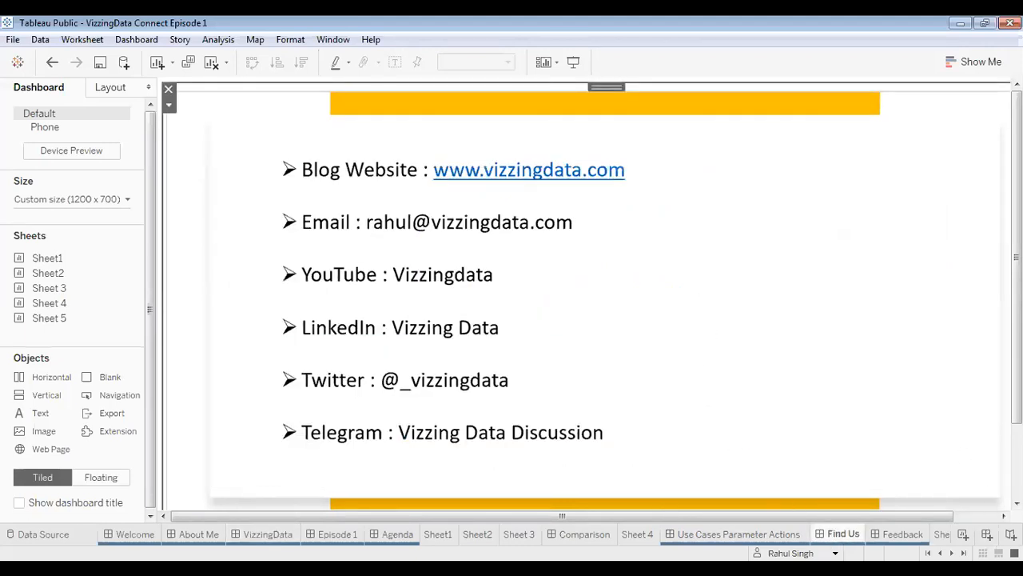
click(573, 63)
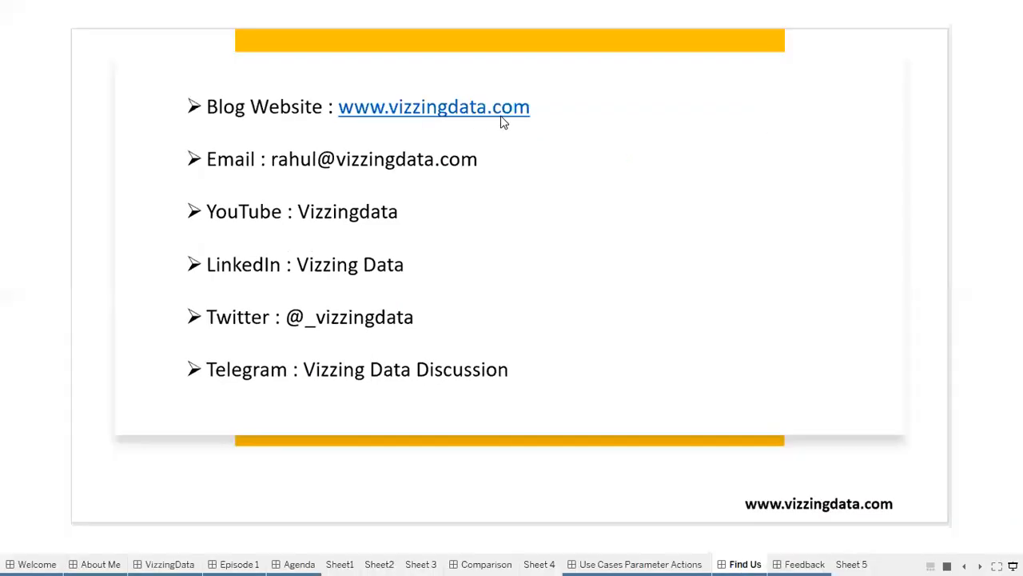